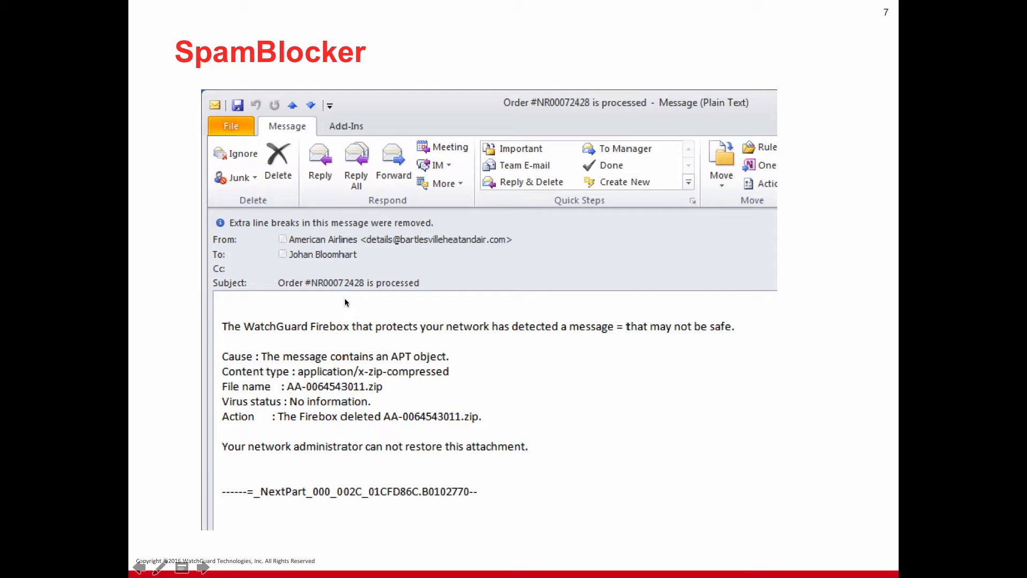
Switch to the "Windows 8 - Average User without TDR" virtual machine and open the sample_malware folder on its desktop.
key("Right")
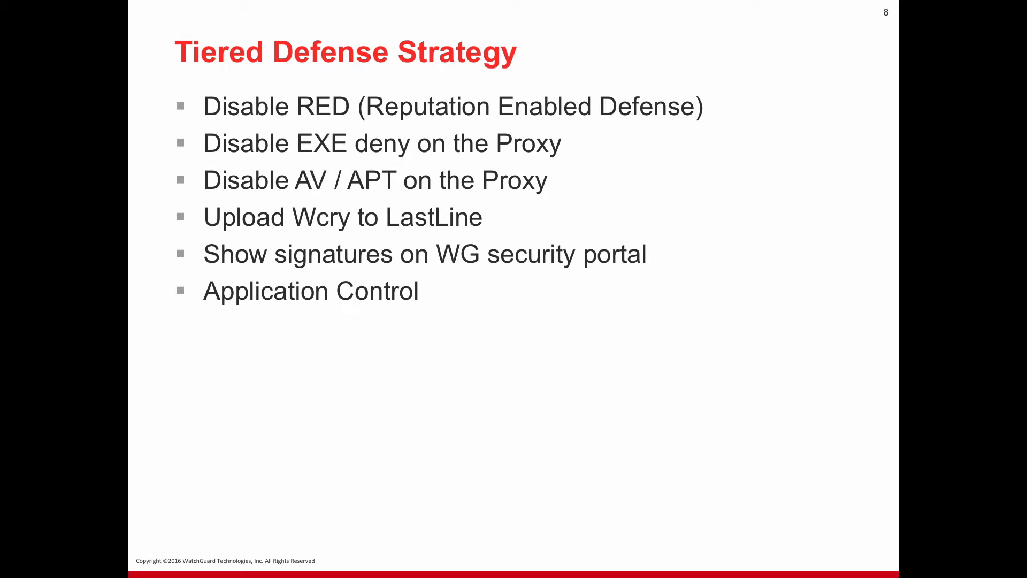
key("super+Tab")
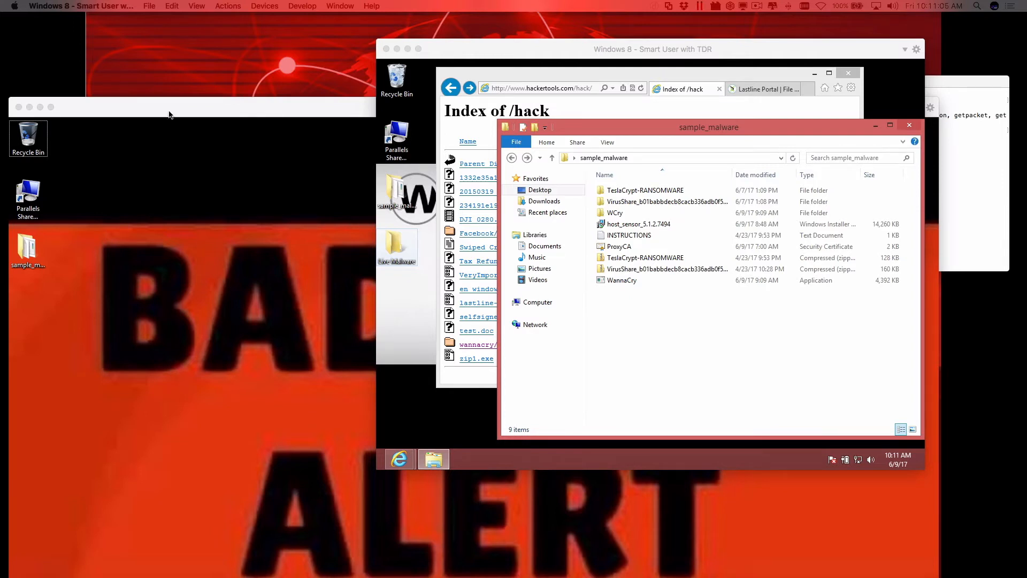
left_click_drag(169, 111, 303, 72)
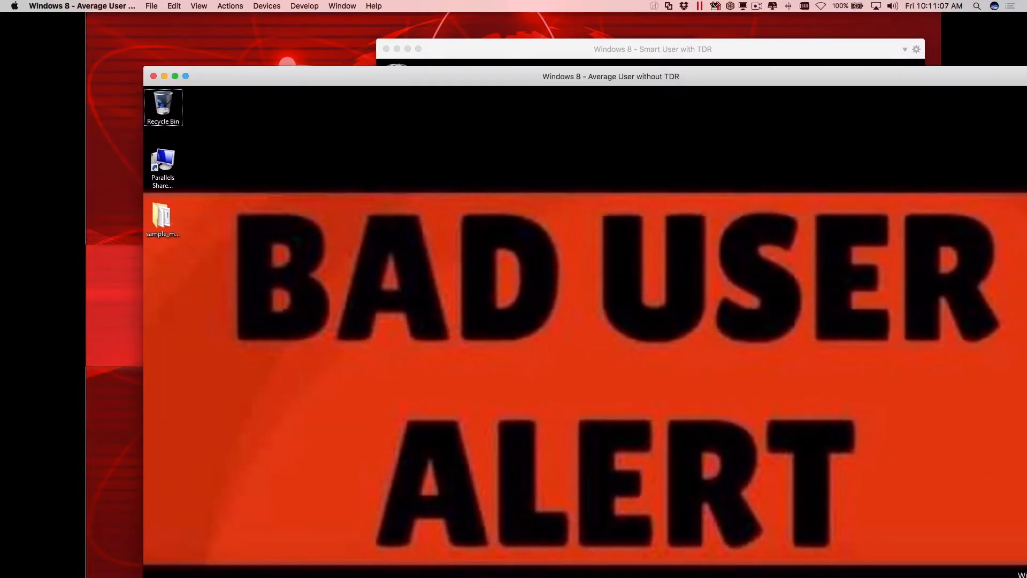
key("super+Tab")
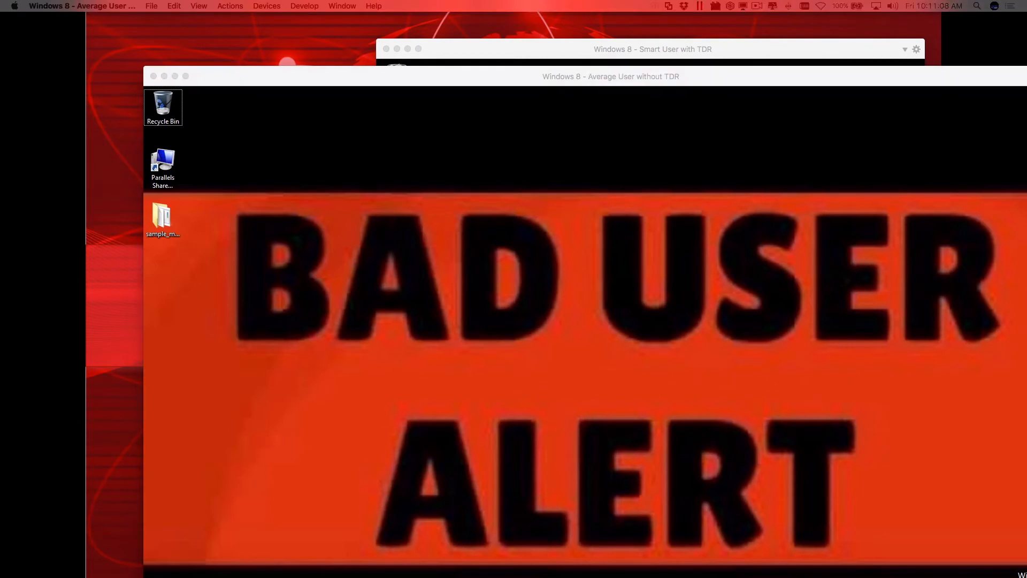
double_click(226, 78)
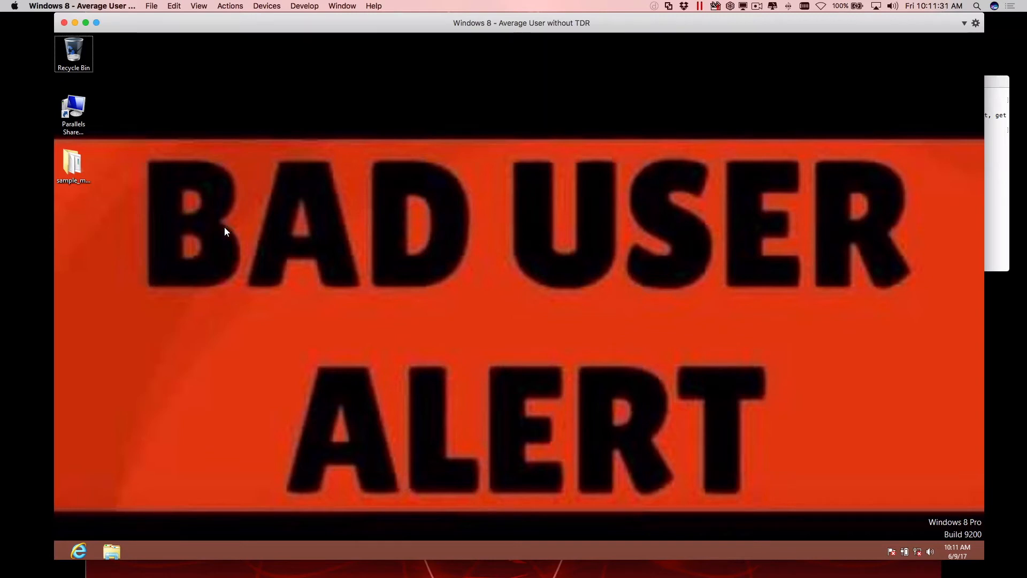
double_click(77, 162)
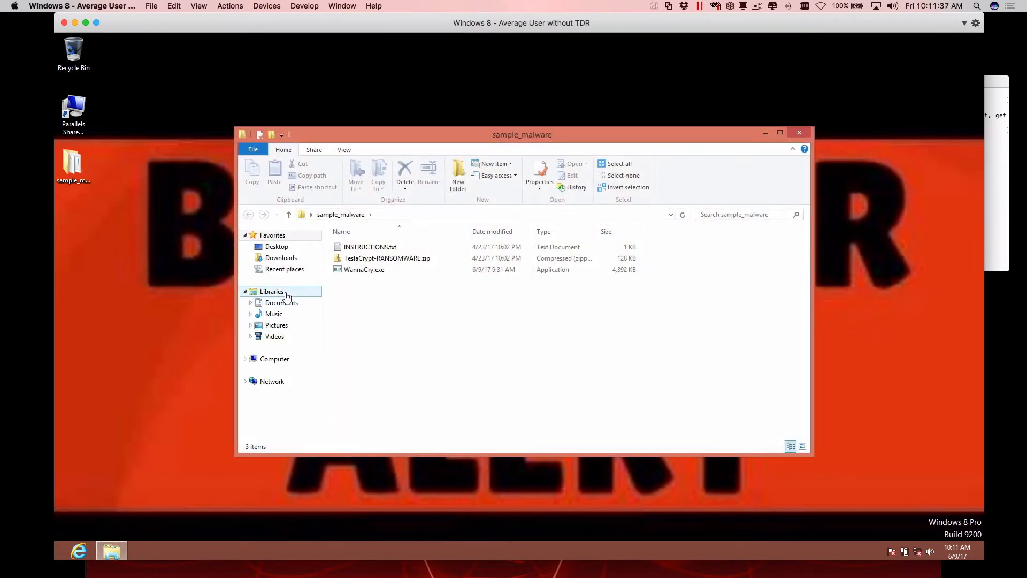
Set the virtual machine's Network 1 adapter to Disconnect.
left_click(270, 5)
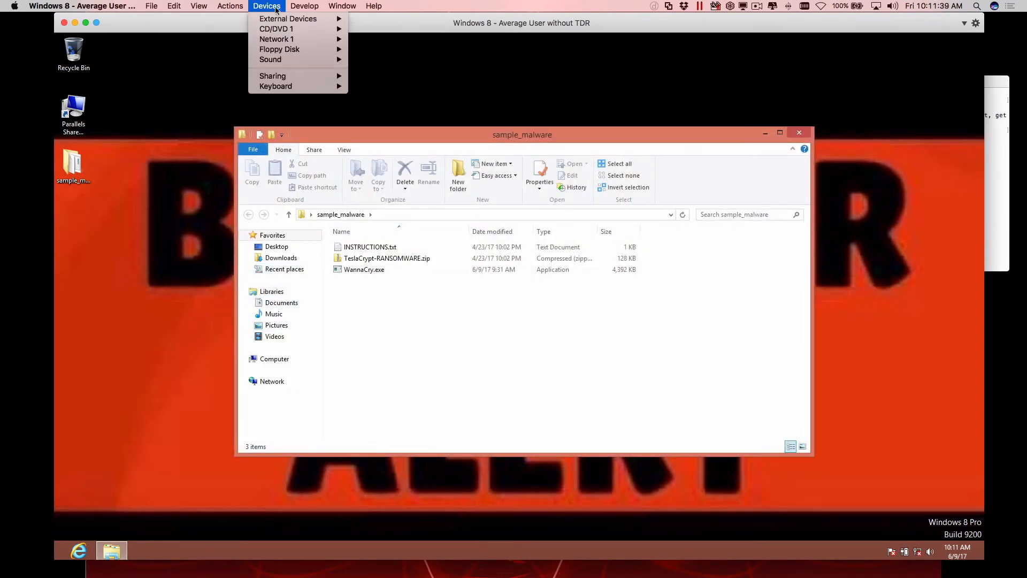
mouse_move(284, 39)
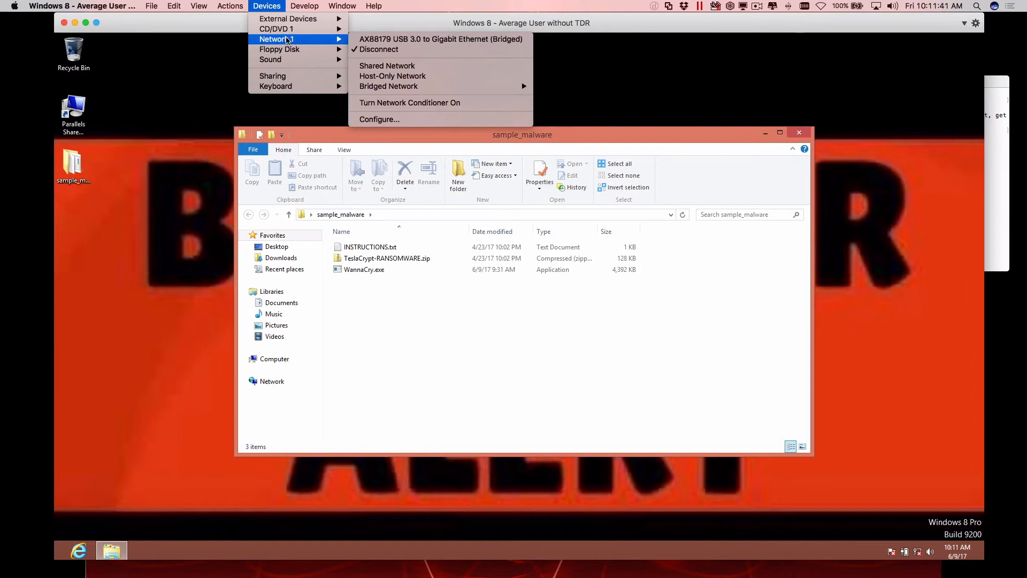
left_click(282, 4)
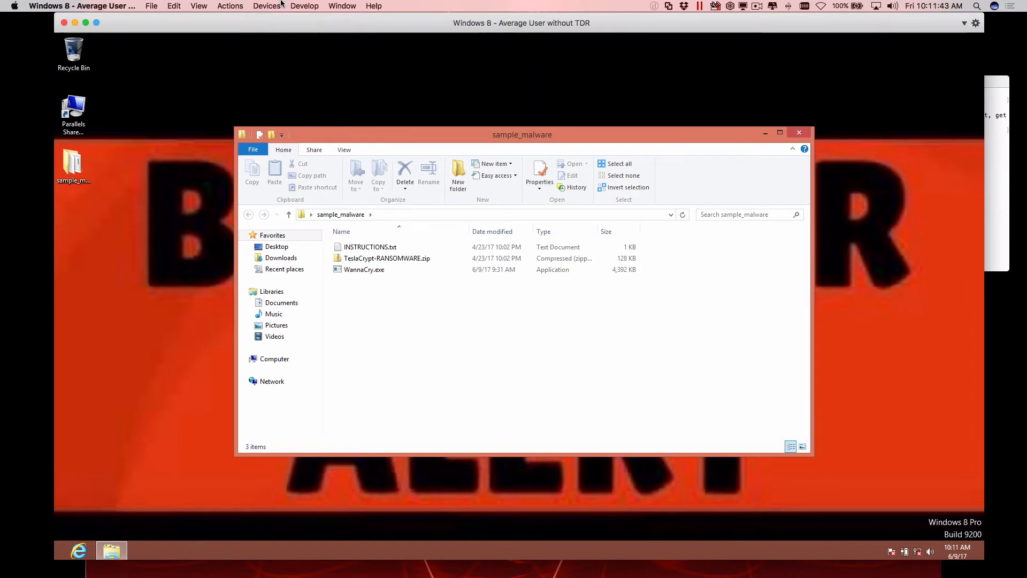
left_click(282, 3)
mouse_move(299, 40)
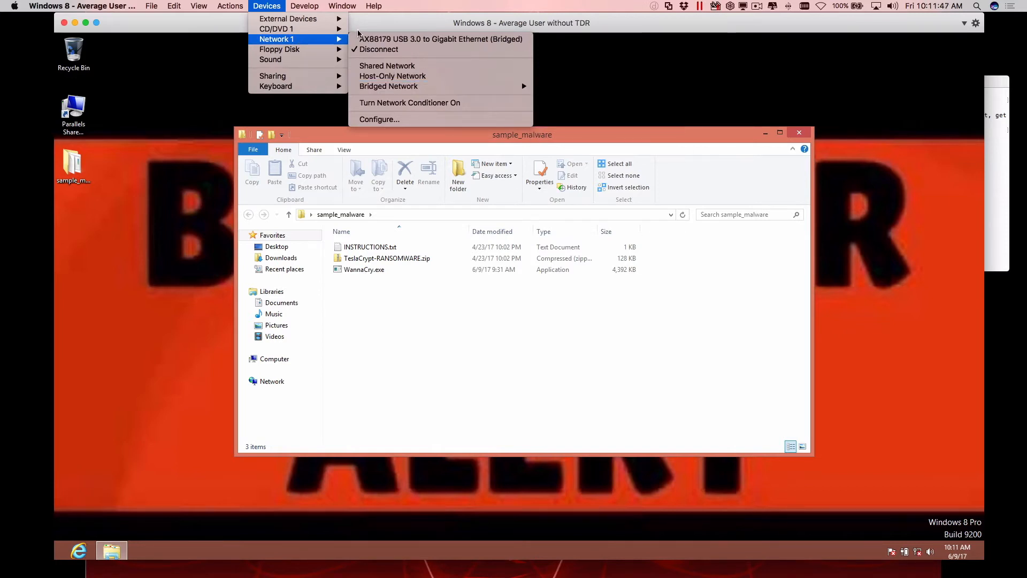
left_click(377, 49)
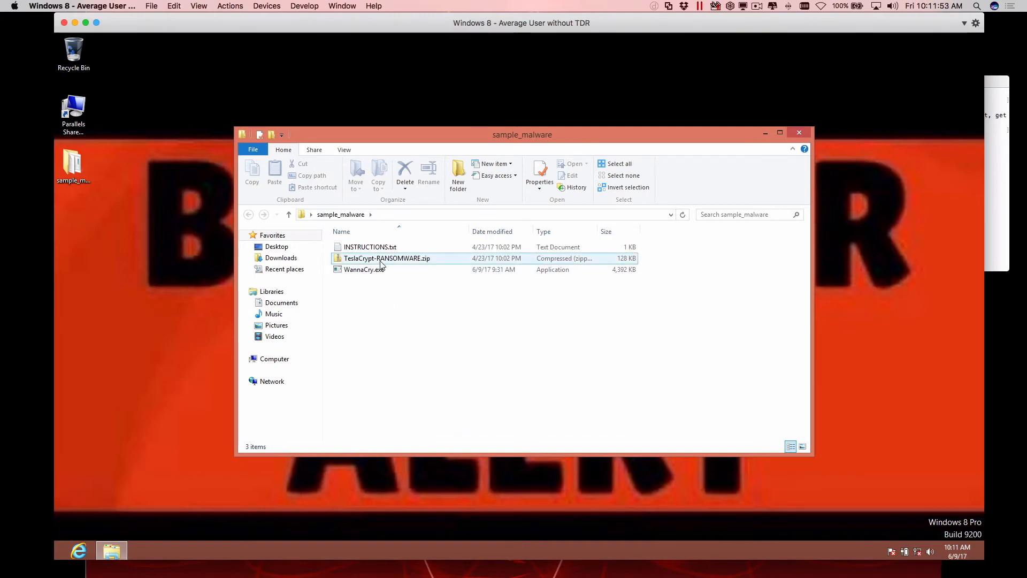
Open the Documents library and display its files as extra large icons.
left_click(282, 303)
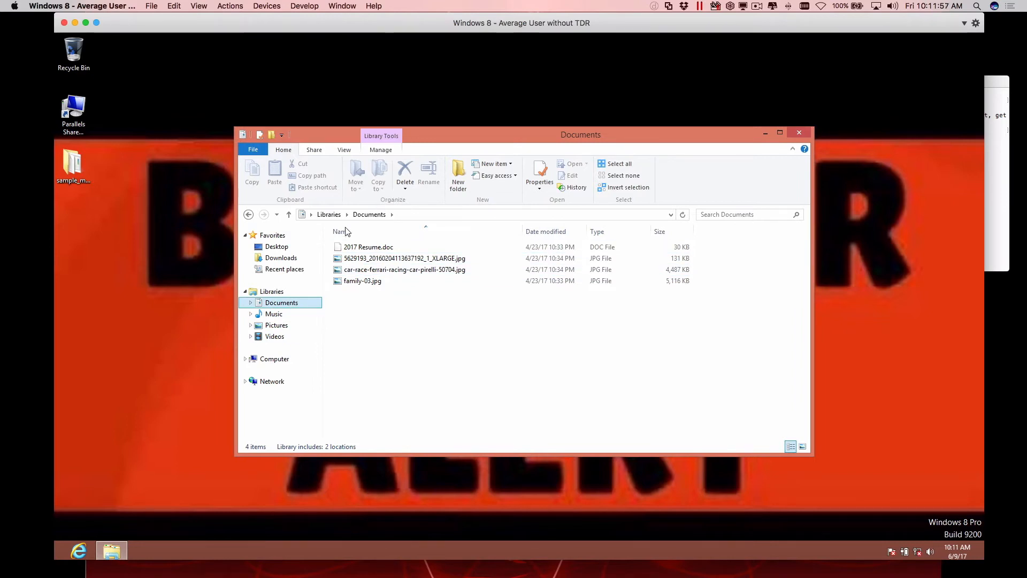
left_click(344, 150)
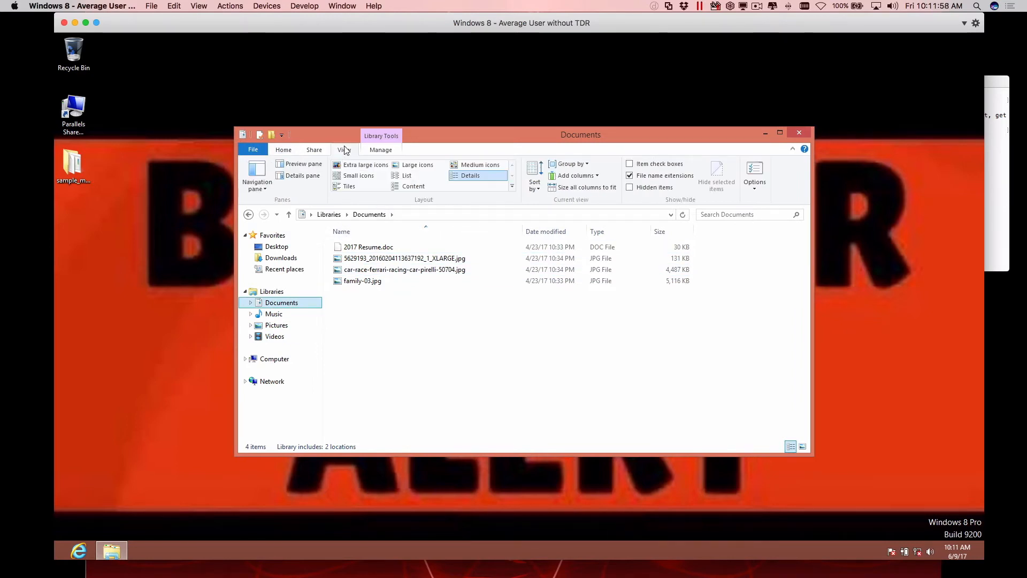
left_click(363, 167)
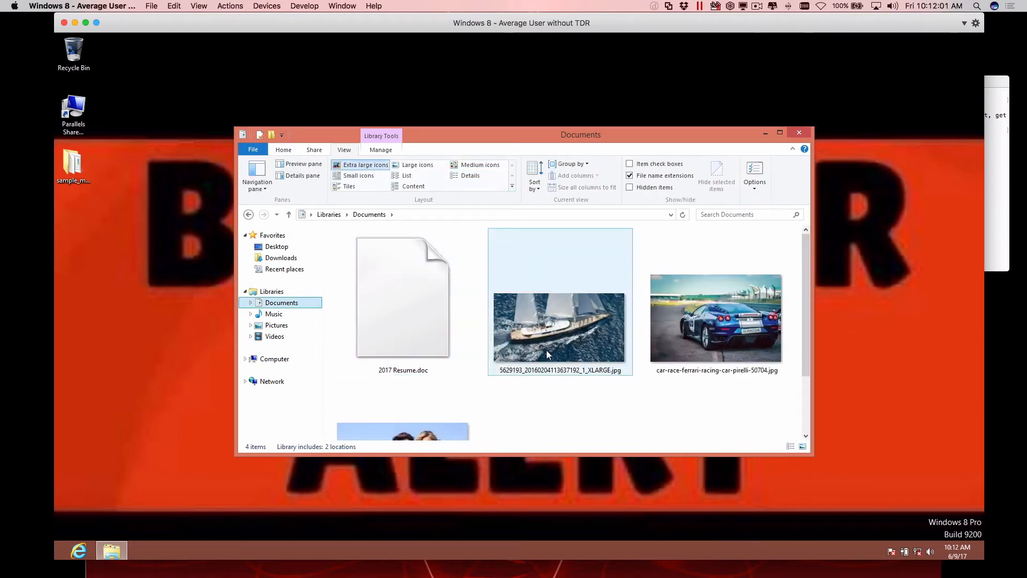
left_click(580, 397)
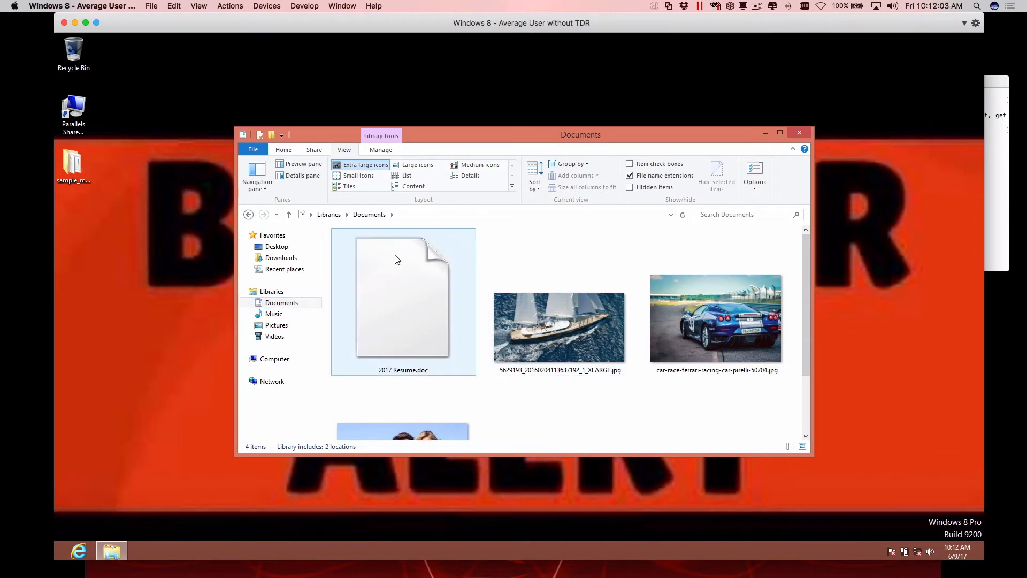
Return to the sample_malware folder and run WannaCry.exe despite the unverified publisher.
left_click(248, 214)
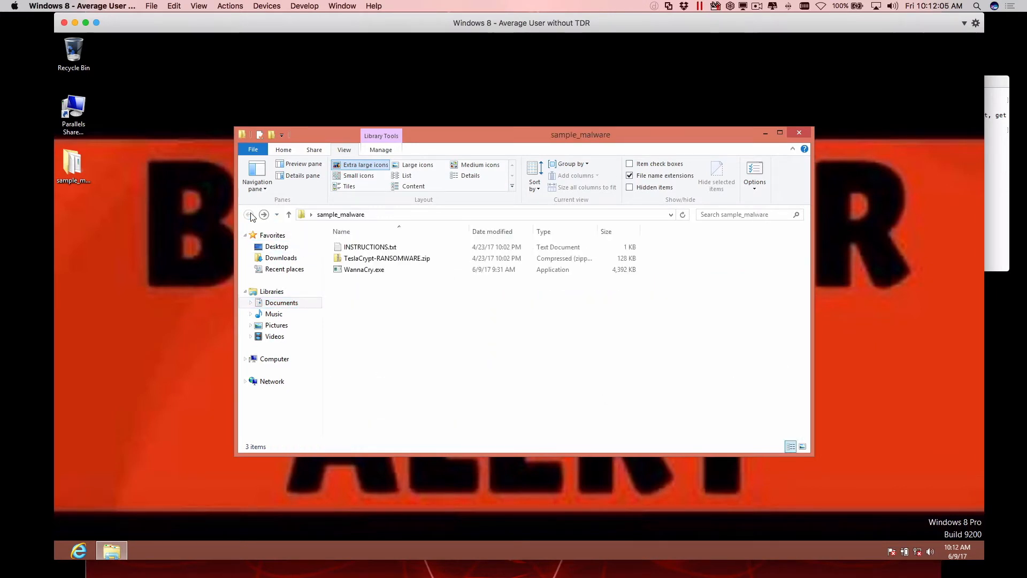
double_click(360, 270)
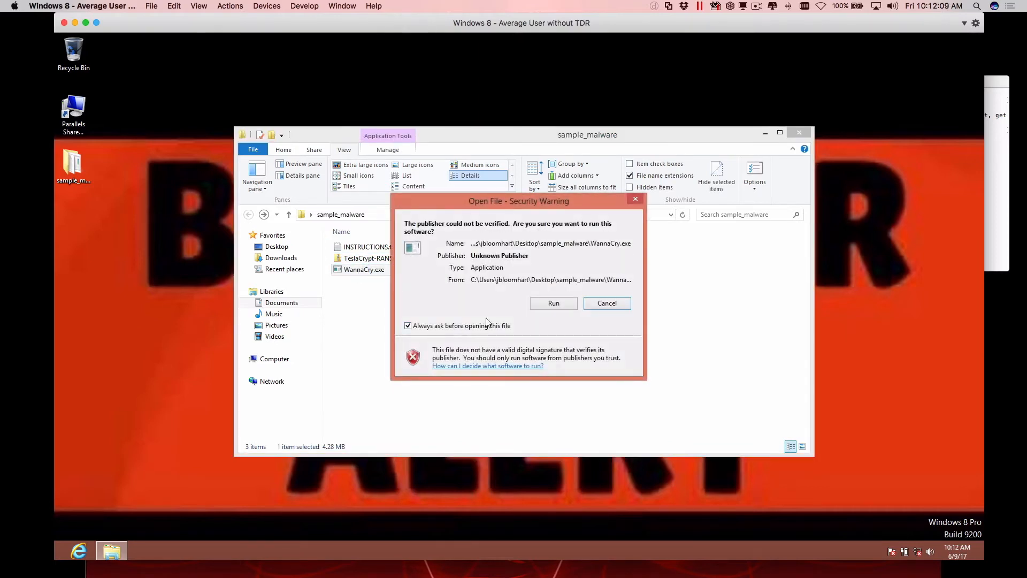
left_click(554, 303)
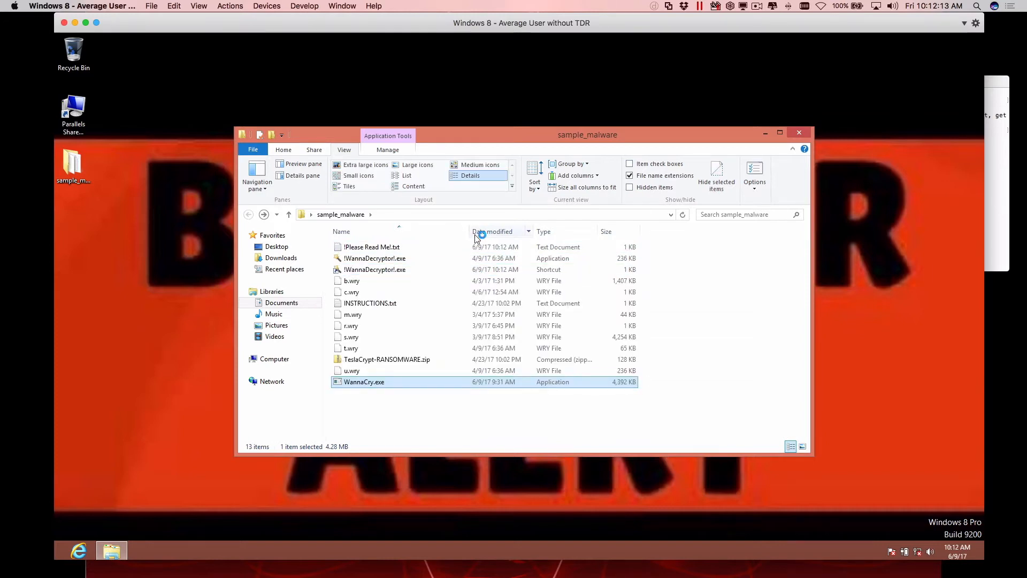
Open !Please Read Me!.txt, read the ransom note's explanation and payment instructions, and close it.
left_click(383, 248)
double_click(383, 247)
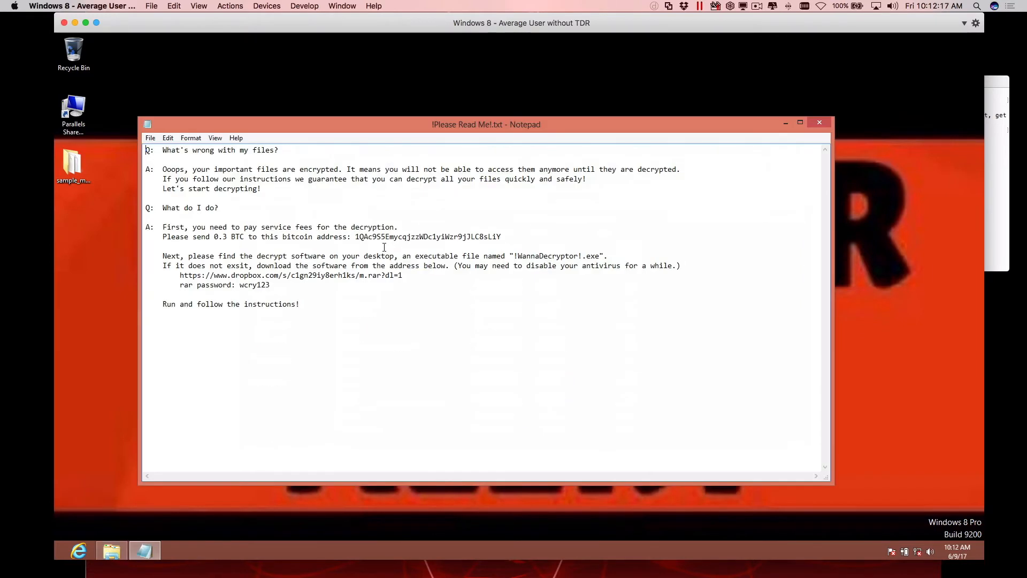
left_click_drag(267, 173, 292, 182)
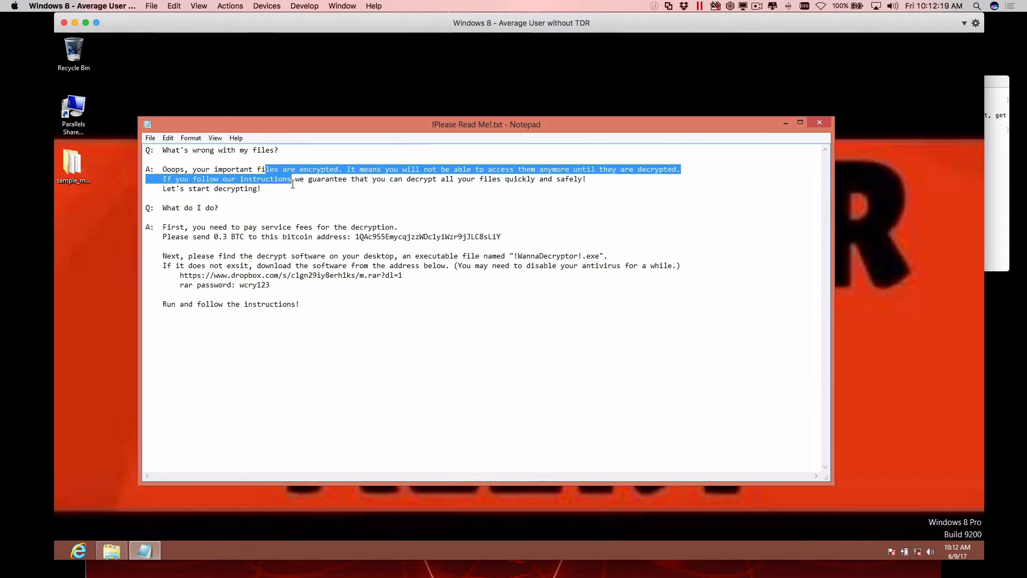
left_click(297, 188)
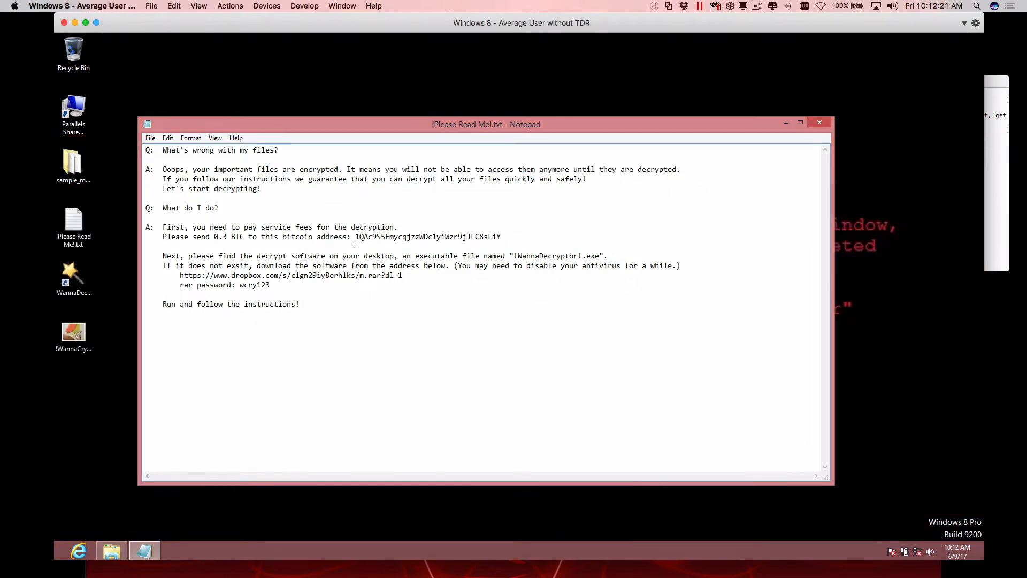
left_click_drag(404, 275, 344, 236)
left_click(344, 236)
left_click(818, 123)
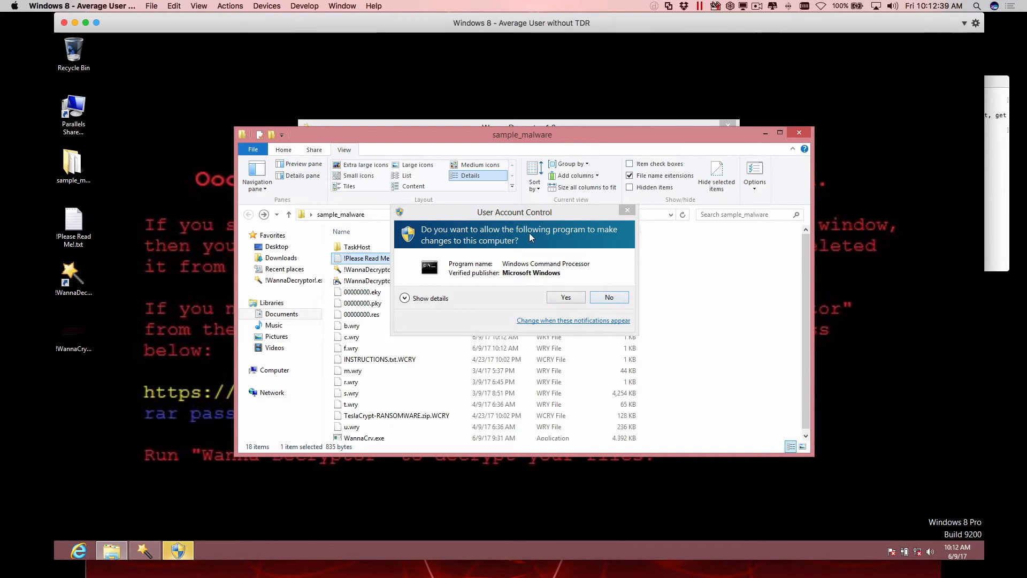
Examine the files in the Documents library and deny the User Account Control request for Windows Command Processor.
left_click(291, 315)
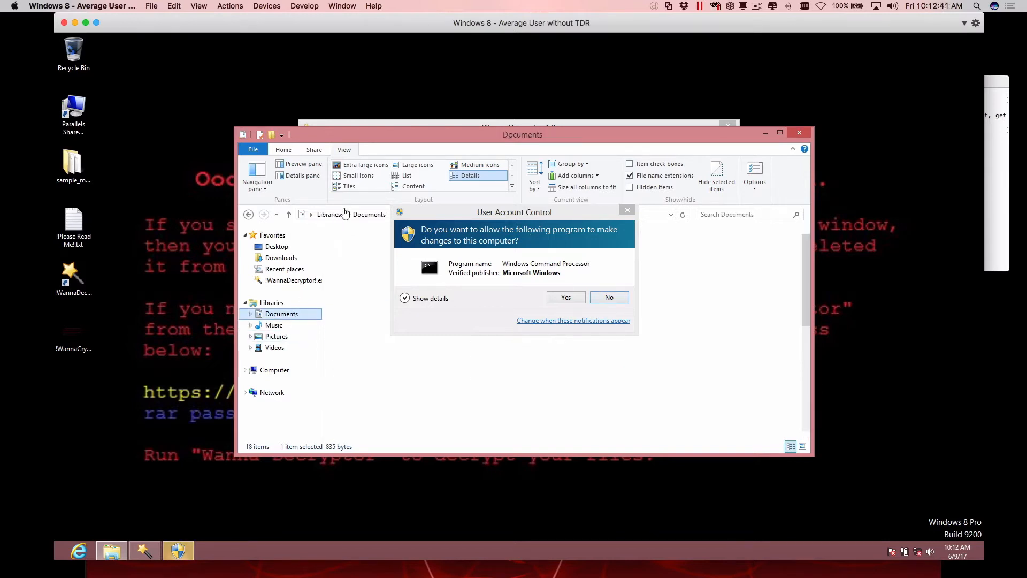
left_click_drag(487, 222, 325, 150)
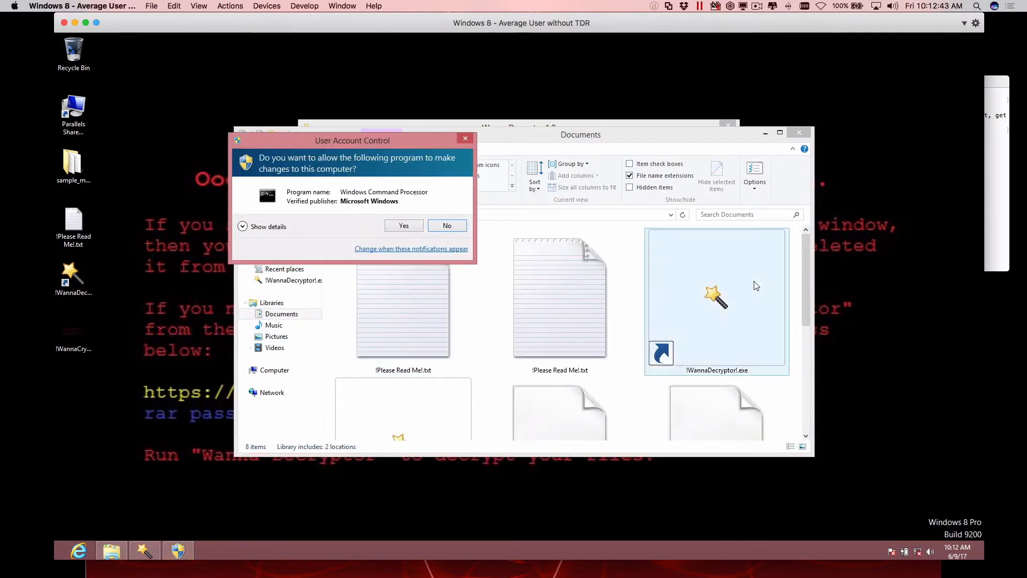
scroll(803, 327, "down", 3)
scroll(803, 333, "down", 1)
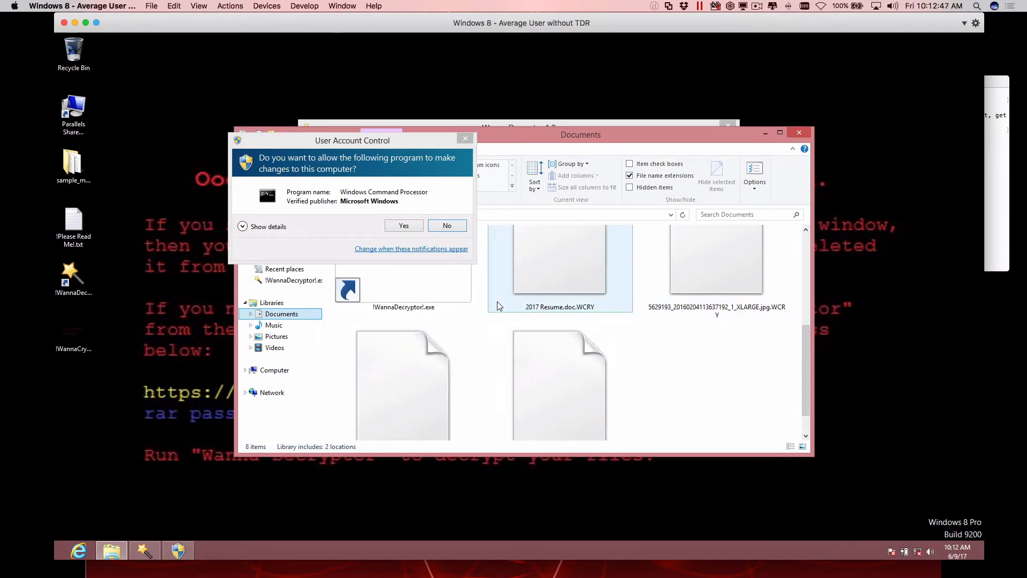
left_click(439, 227)
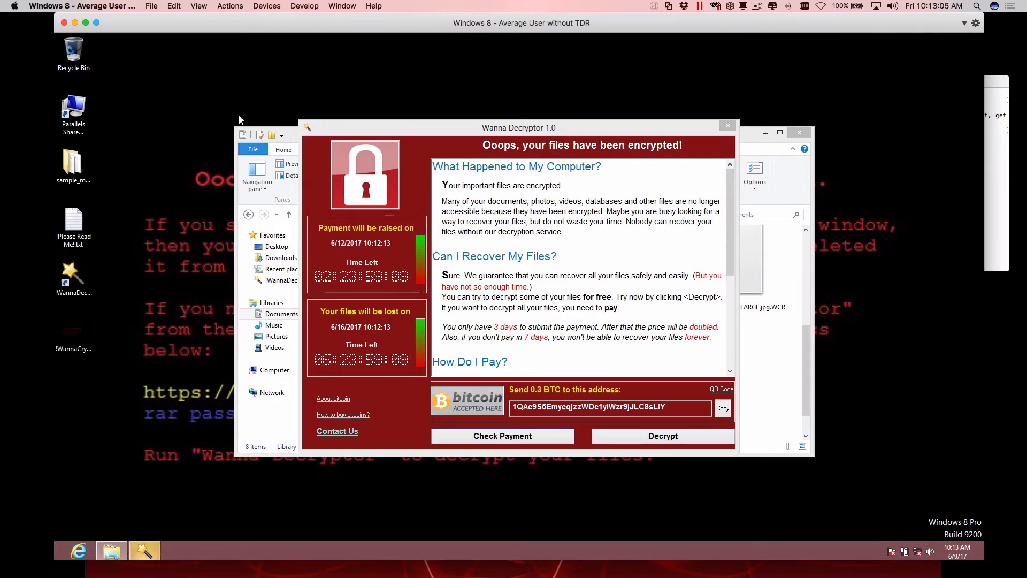
Close the "Windows 8 - Average User without TDR" virtual machine, choosing to shut it down.
left_click(214, 4)
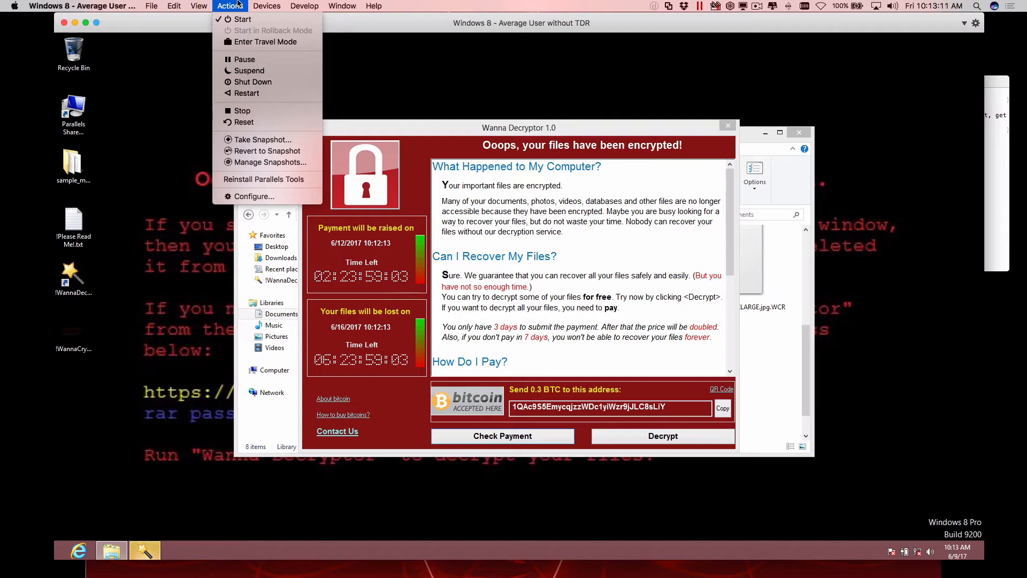
left_click(238, 5)
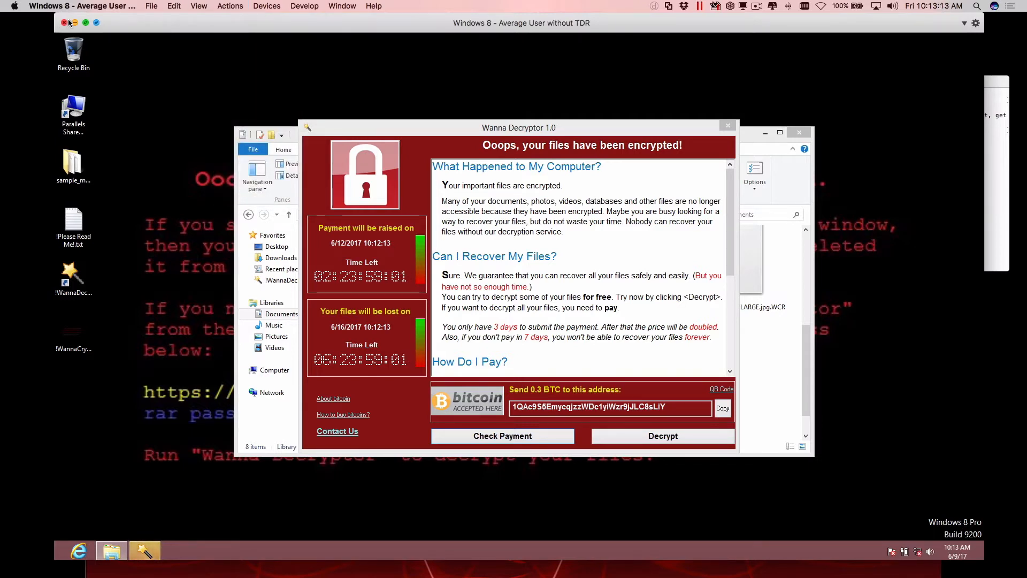
left_click(273, 5)
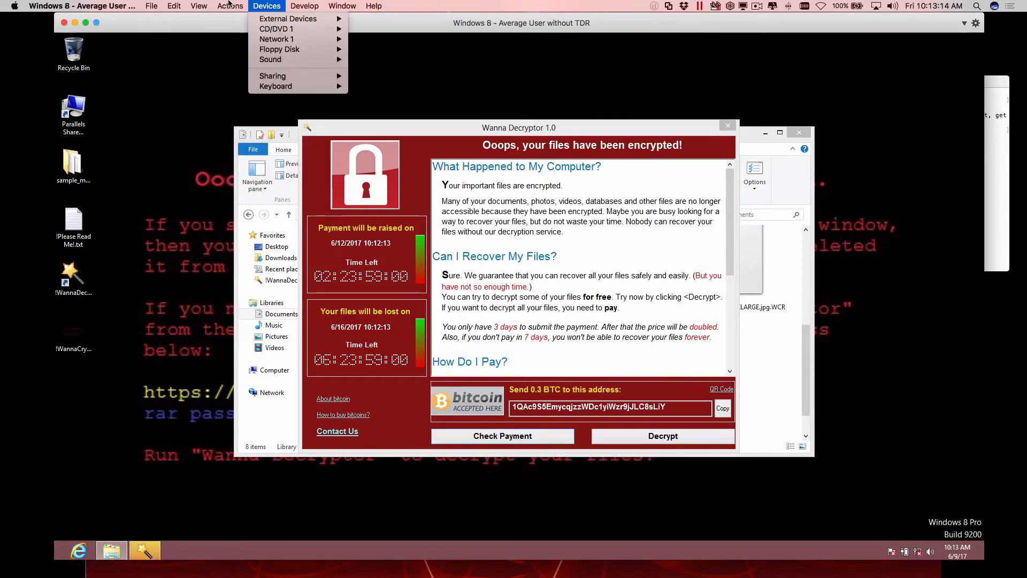
left_click(63, 21)
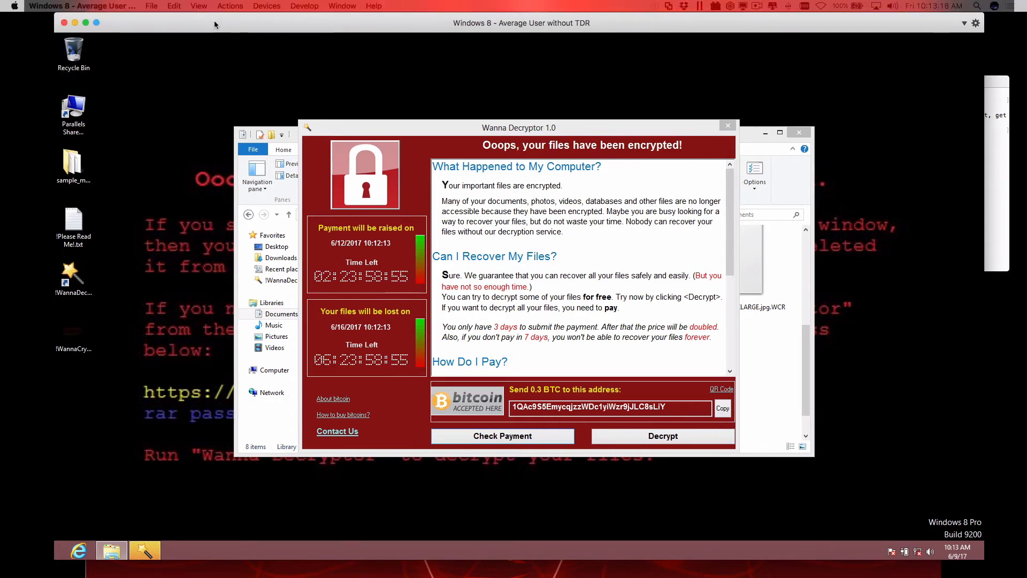
left_click(65, 23)
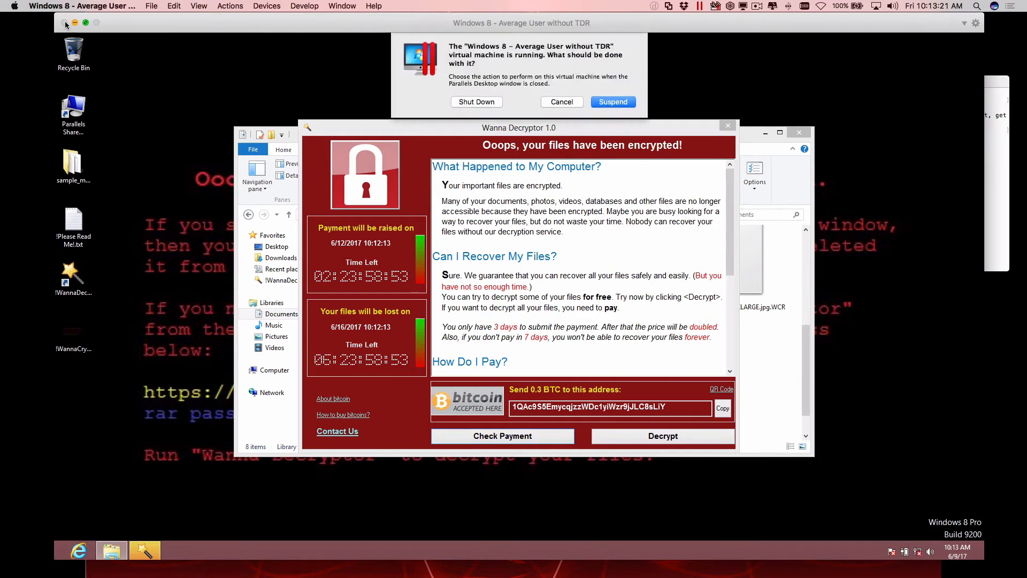
left_click(493, 102)
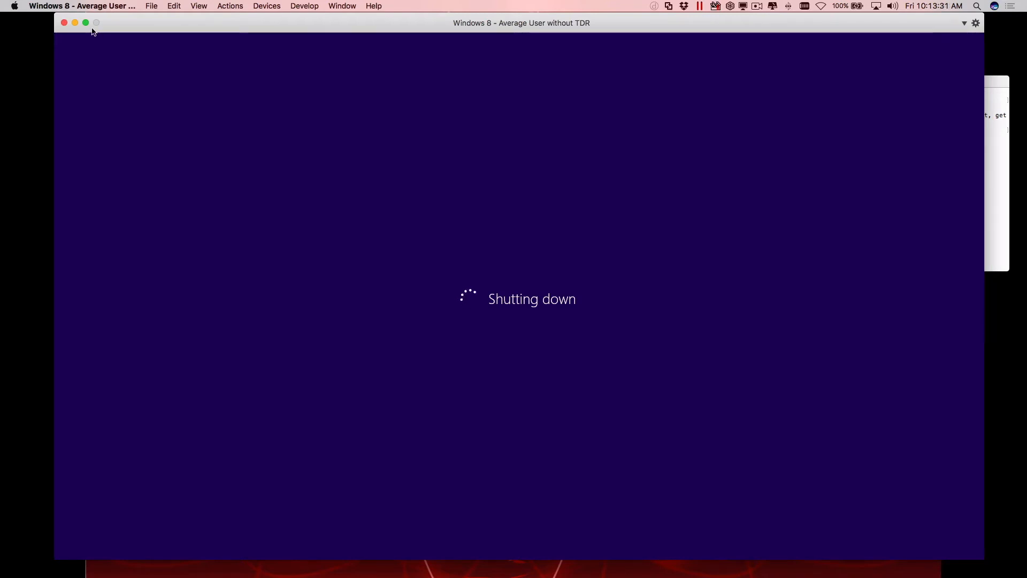
Minimize the virtual machine's window and switch to the Threat Detection & Response Hosts page in Chrome.
left_click(74, 23)
left_click(461, 230)
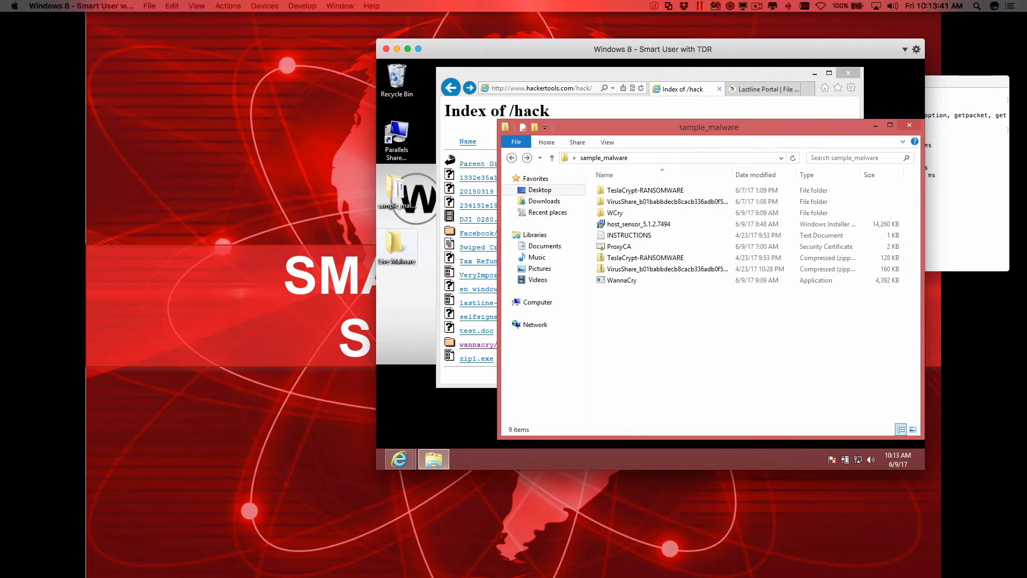
left_click_drag(0, 67, 524, 50)
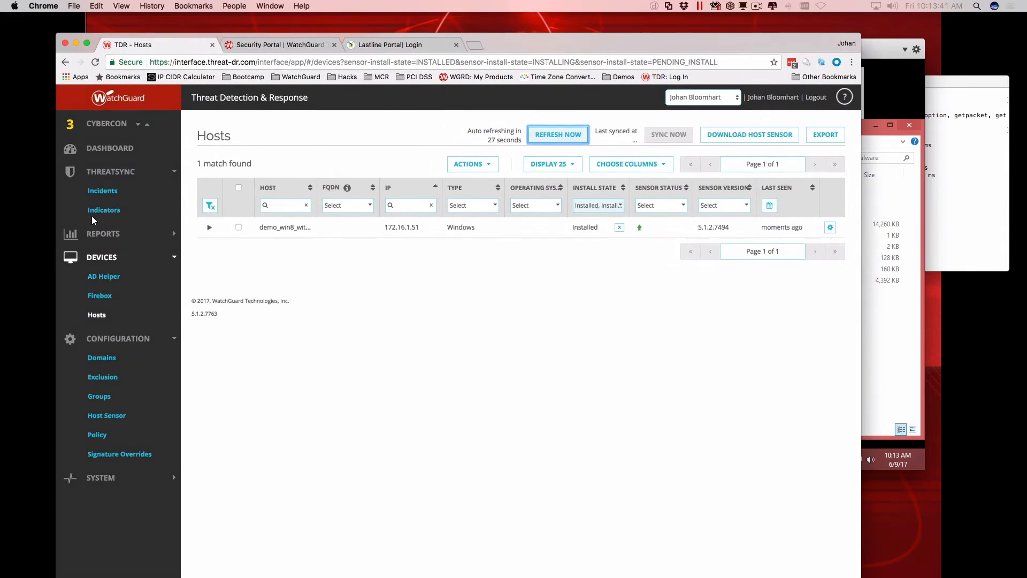
Review the threat dashboard, then return to the Hosts list and refresh it to check the sensor's status.
left_click(96, 148)
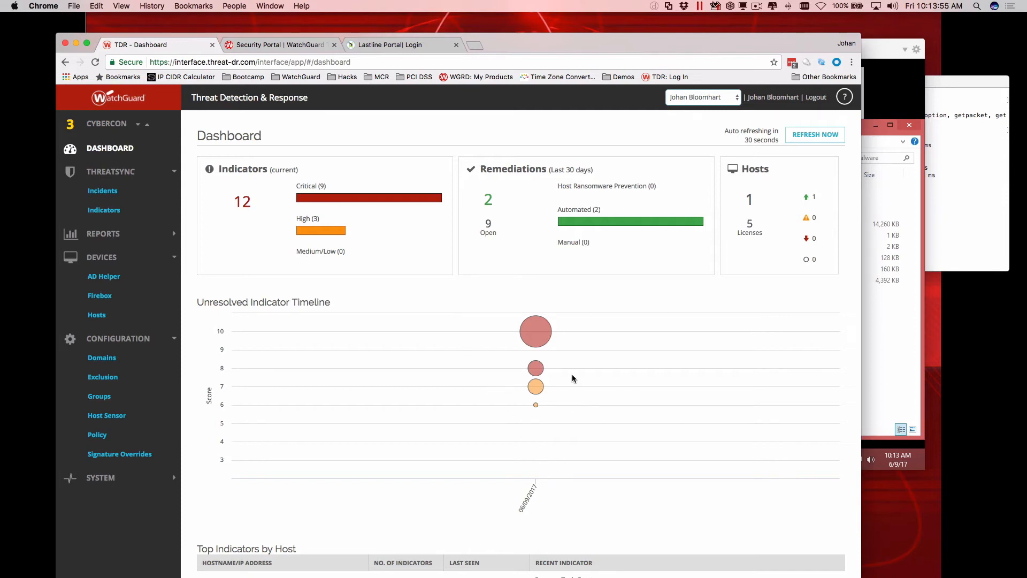
left_click_drag(615, 49, 632, 32)
left_click(113, 298)
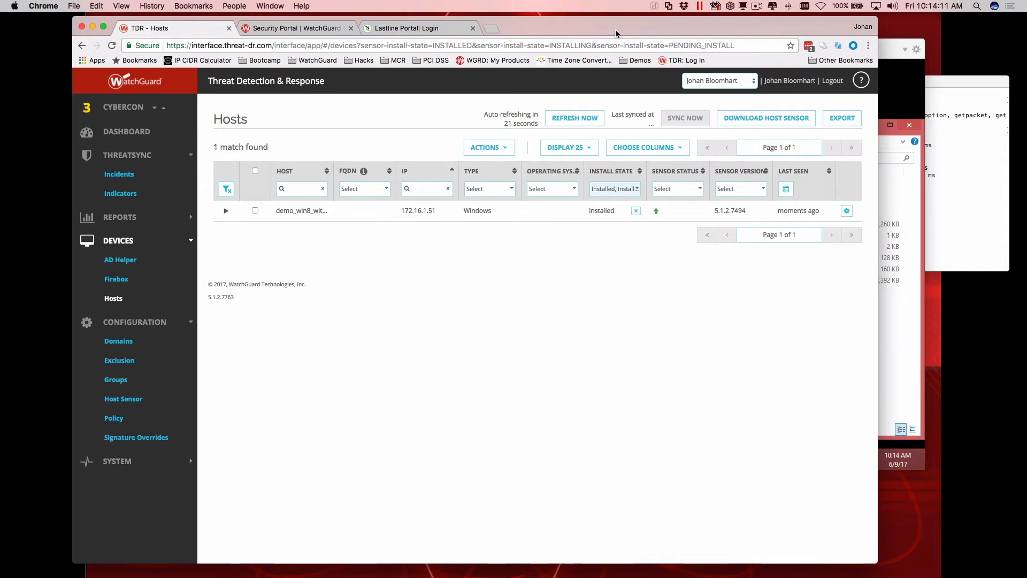
left_click_drag(615, 31, 579, 30)
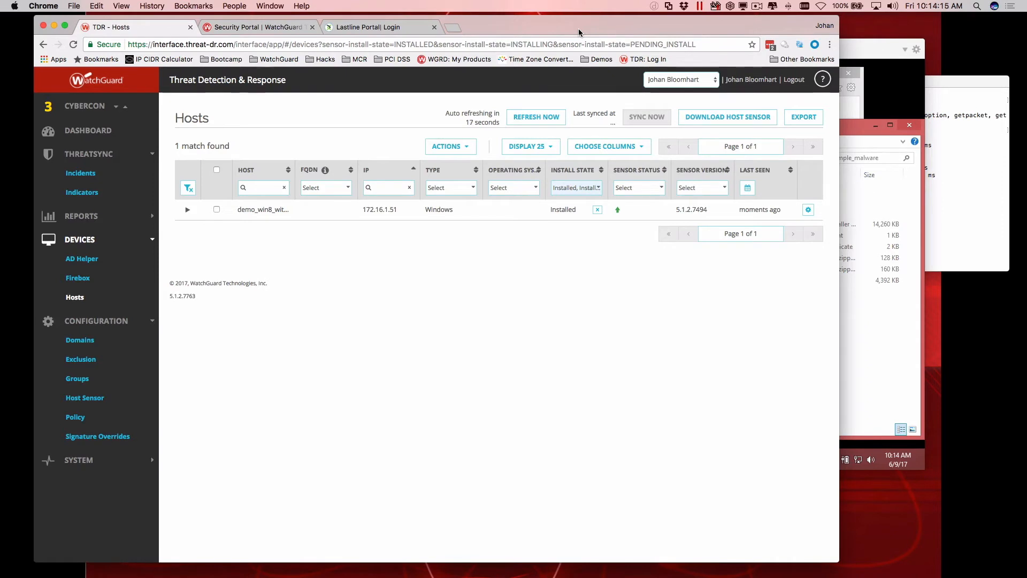
left_click(538, 117)
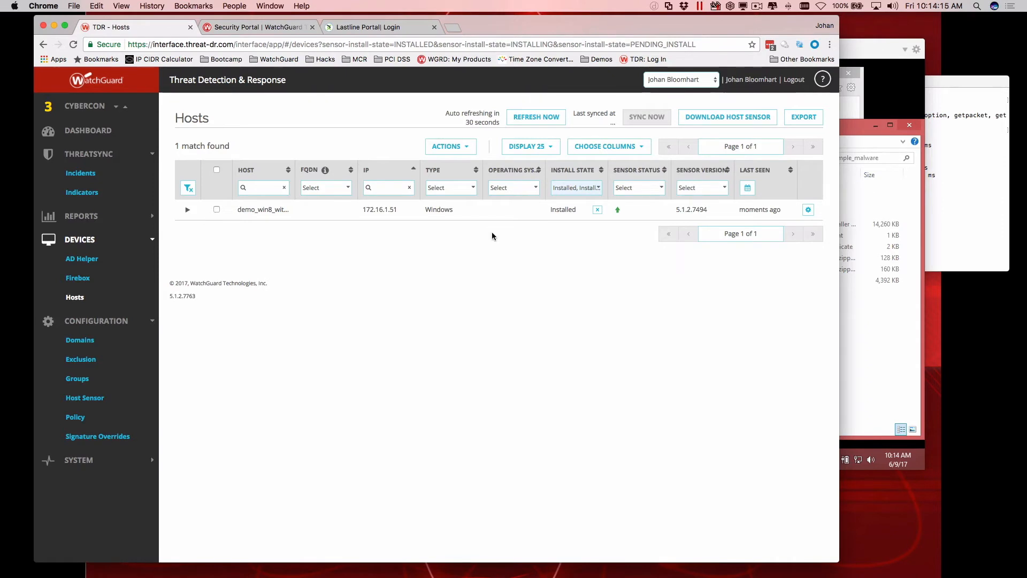
Switch to the "Windows 8 - Smart User with TDR" virtual machine and start extracting the TeslaCrypt-RANSOMWARE archive to its default folder.
left_click(843, 329)
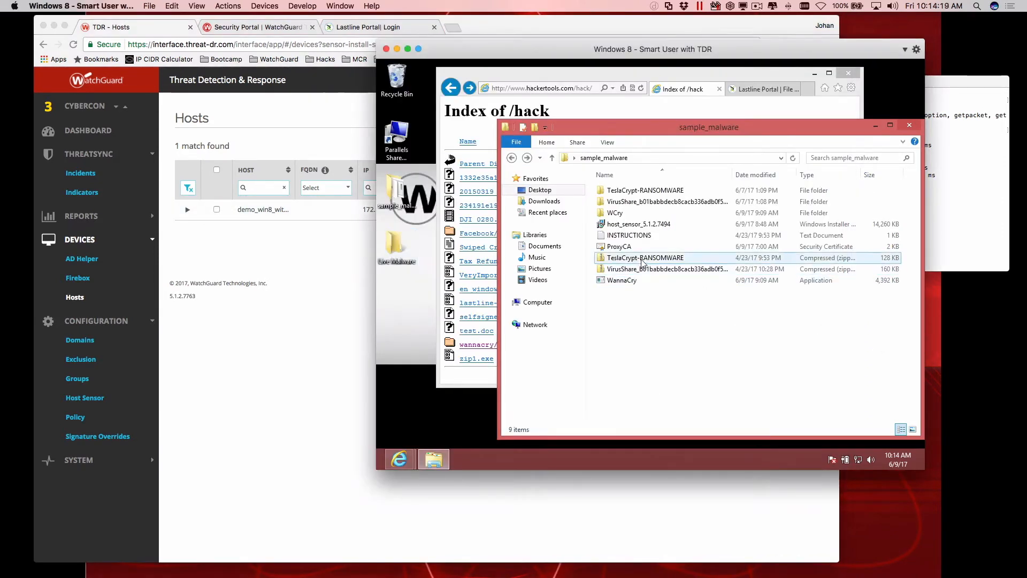
left_click_drag(692, 123, 673, 115)
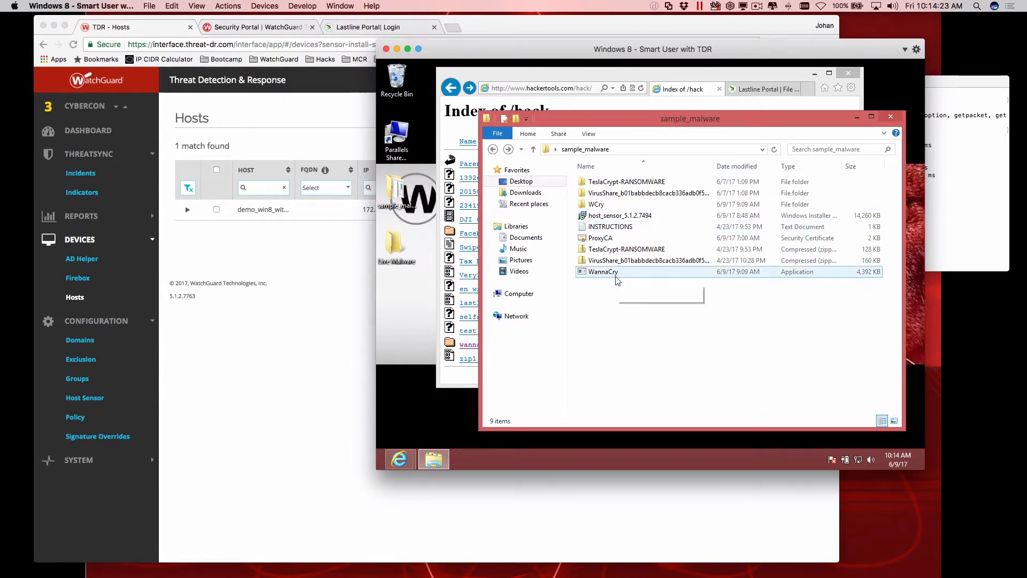
right_click(609, 251)
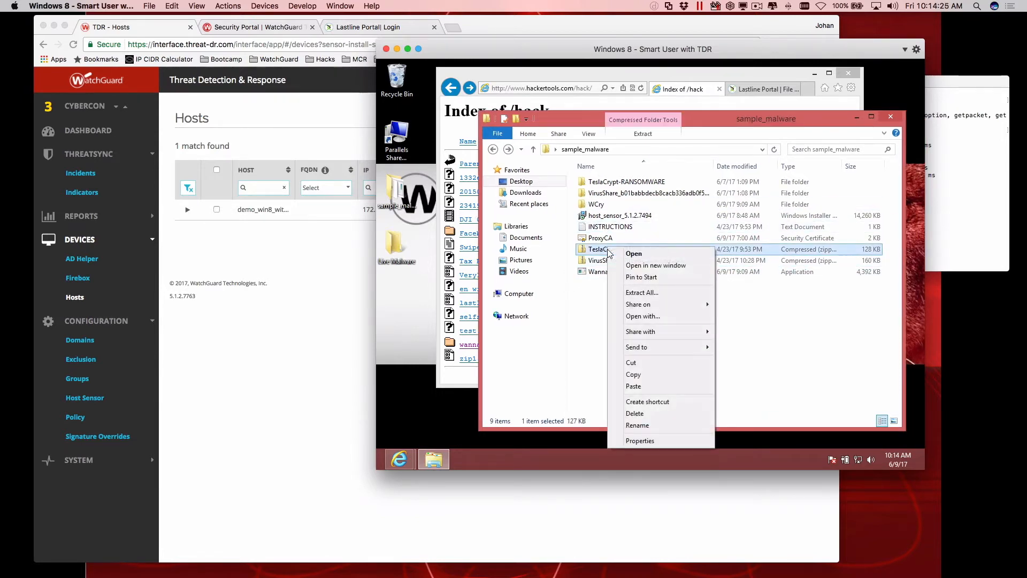
left_click(598, 306)
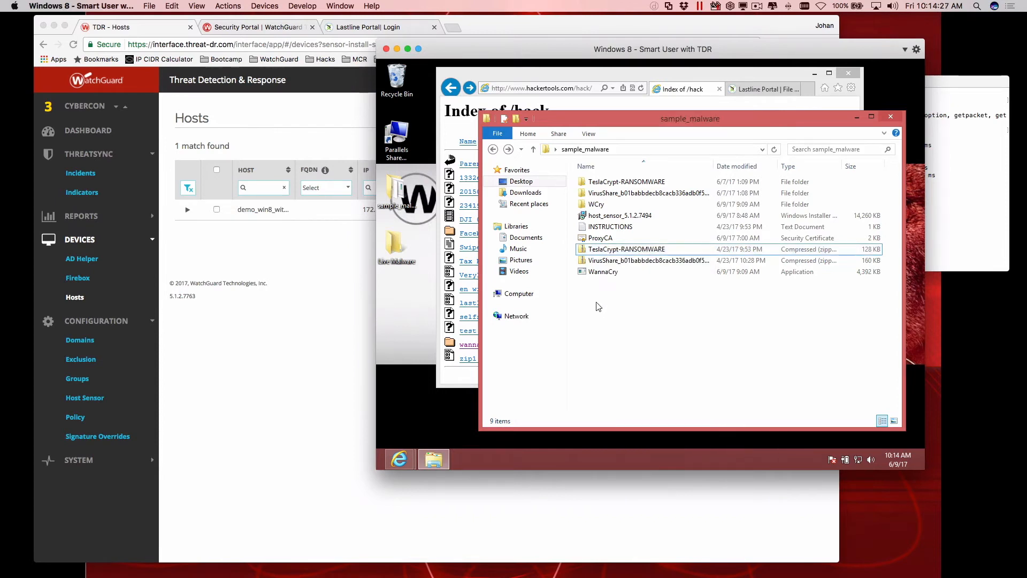
right_click(613, 253)
left_click(647, 292)
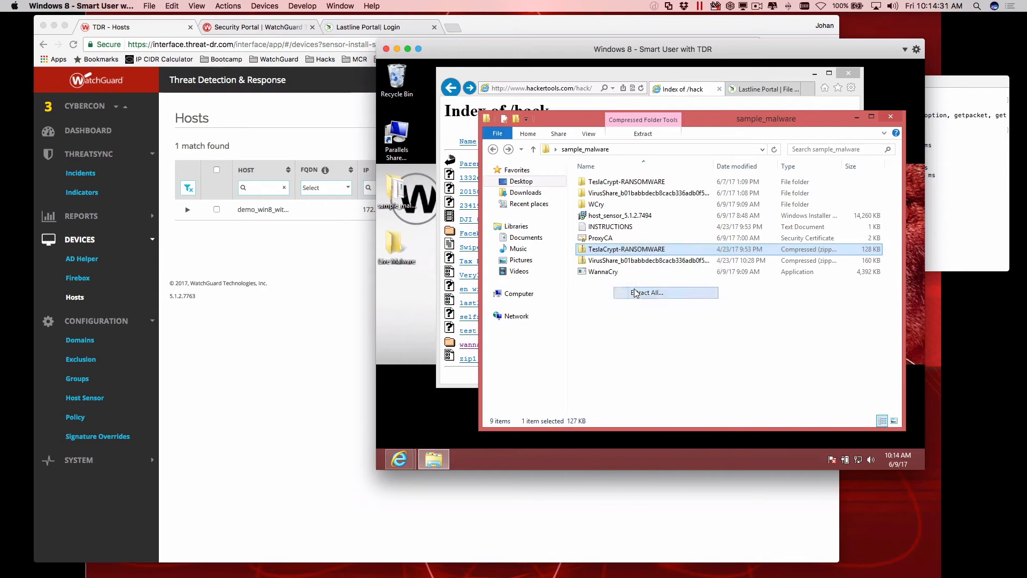
left_click(755, 363)
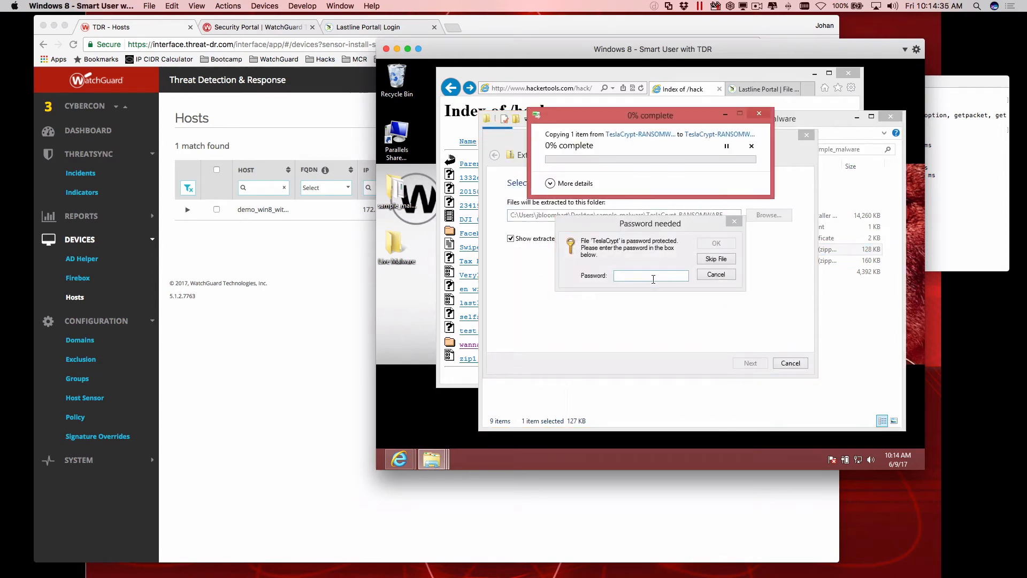
Enter the archive password to extract the protected TeslaCrypt file, retyping it if it is rejected.
left_click(653, 280)
type("••••••••")
key("Return")
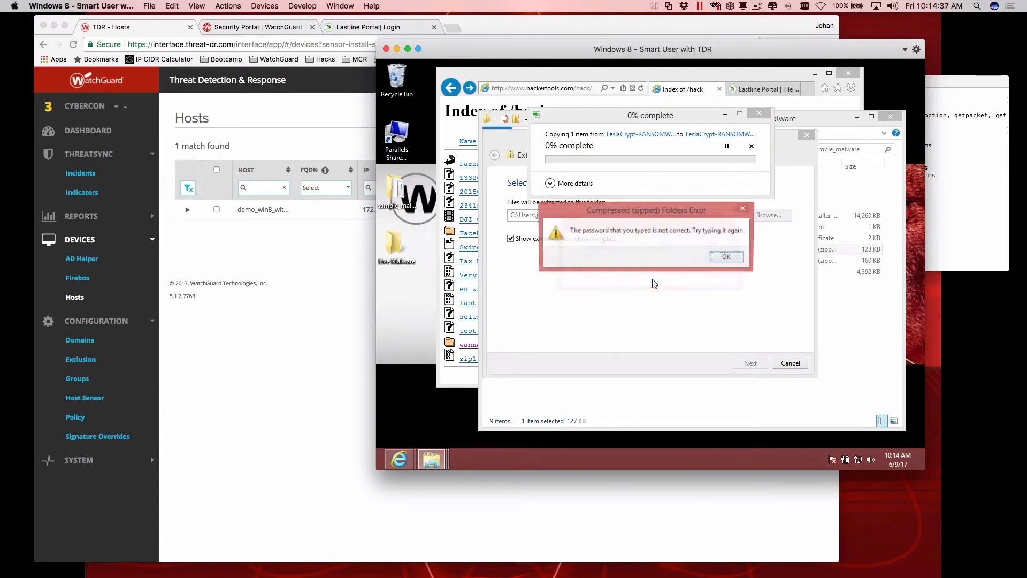
key("Return")
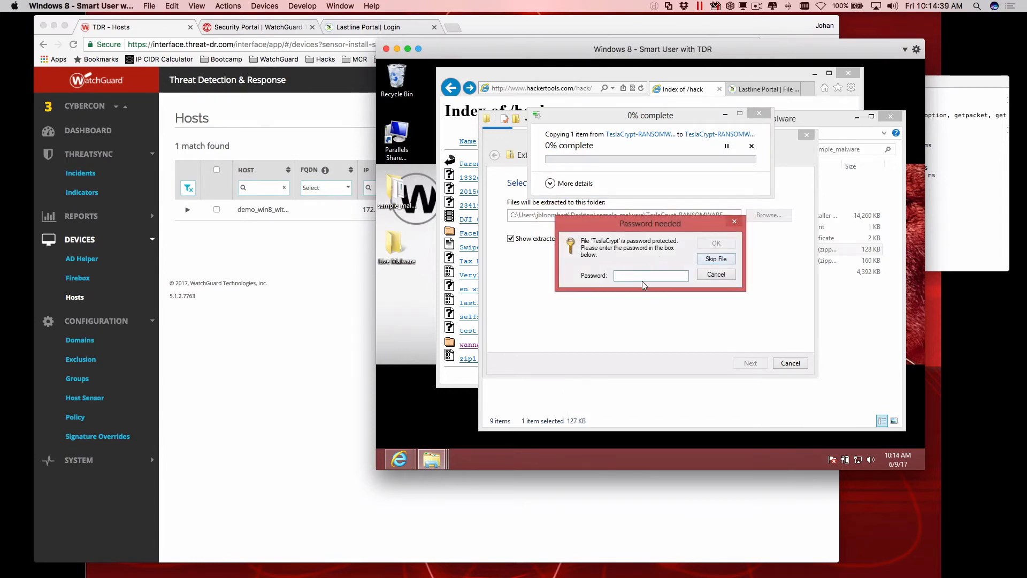
type("••••••••")
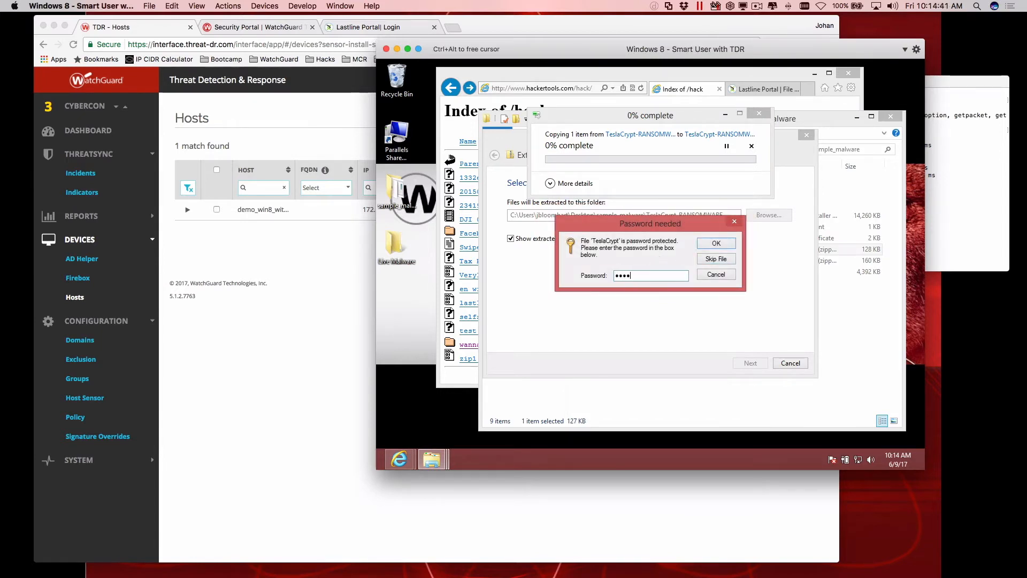
key("Return")
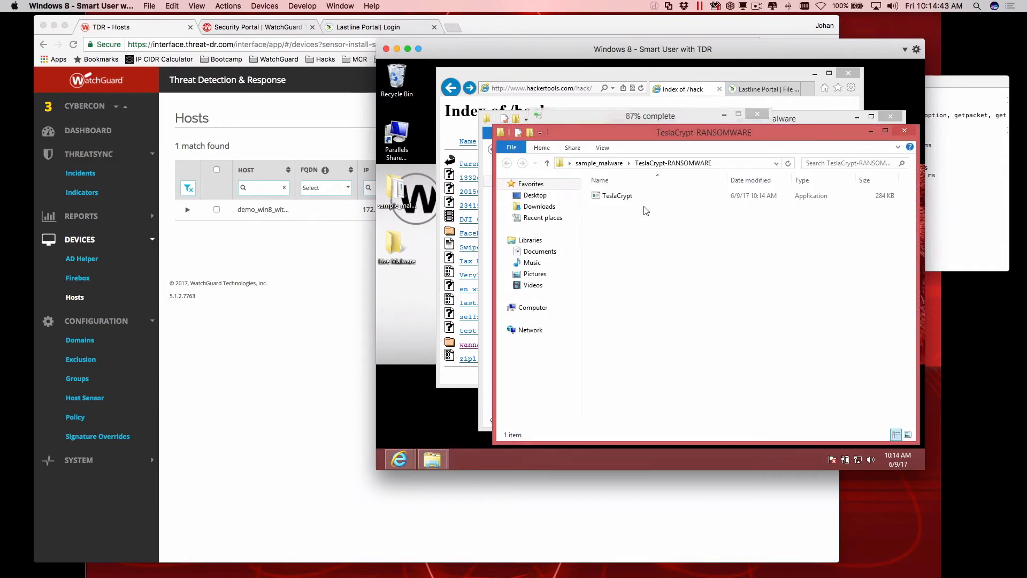
Open Task Manager (taskmgr) and arrange it so its process list and the TeslaCrypt file are both in view.
left_click(628, 197)
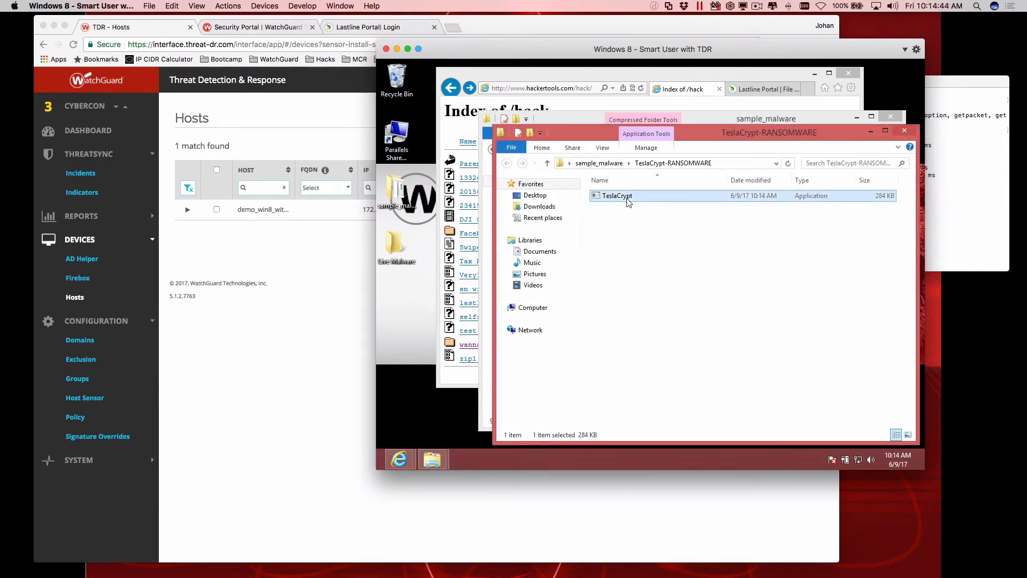
left_click(380, 466)
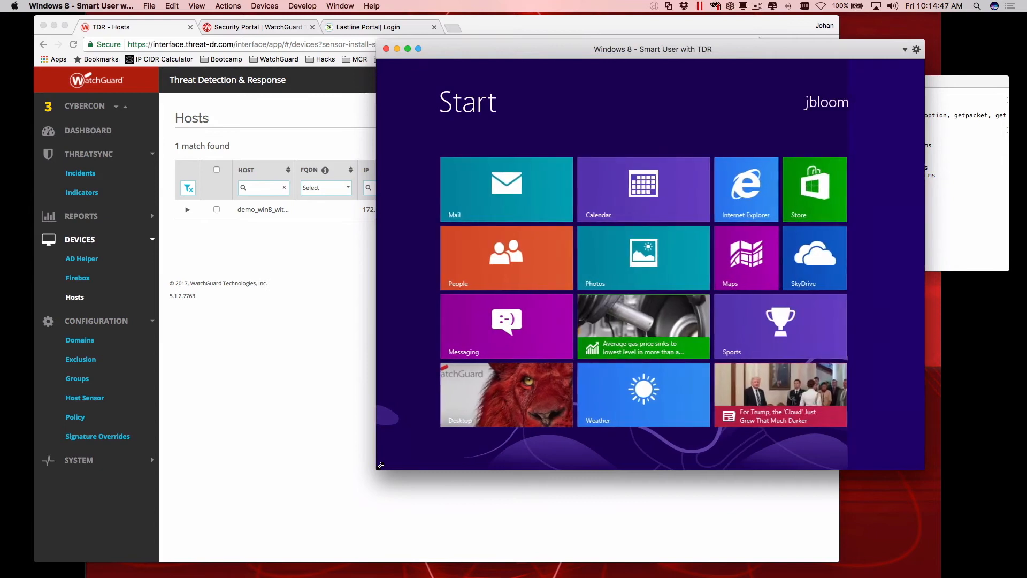
type("taskmgr")
key("Return")
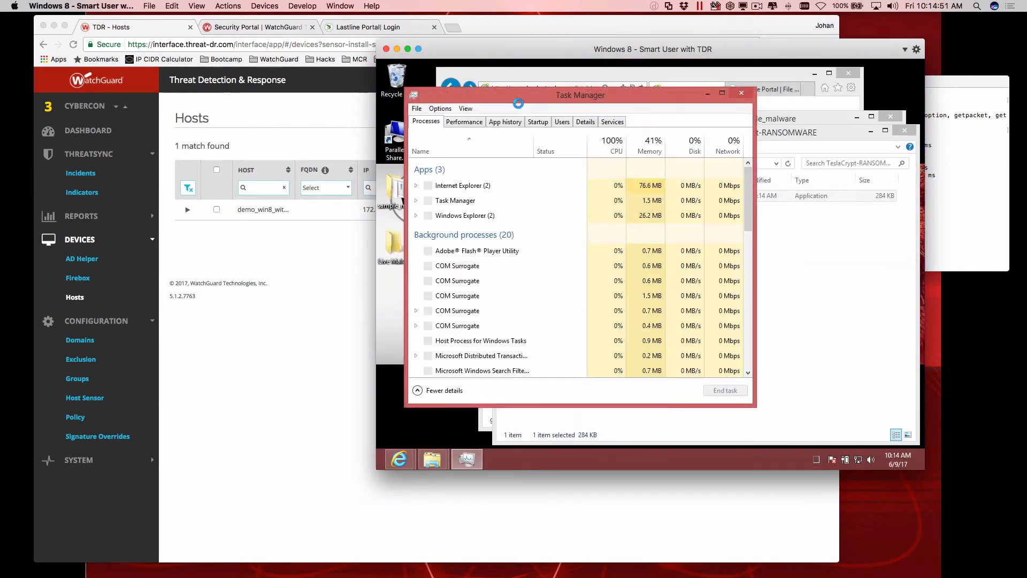
left_click_drag(515, 98, 722, 108)
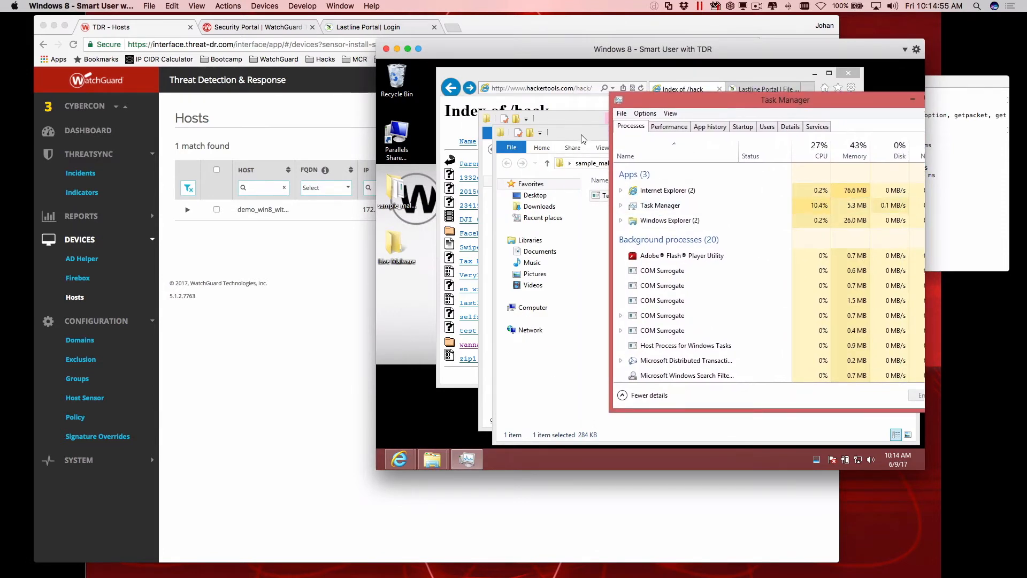
left_click_drag(581, 134, 532, 141)
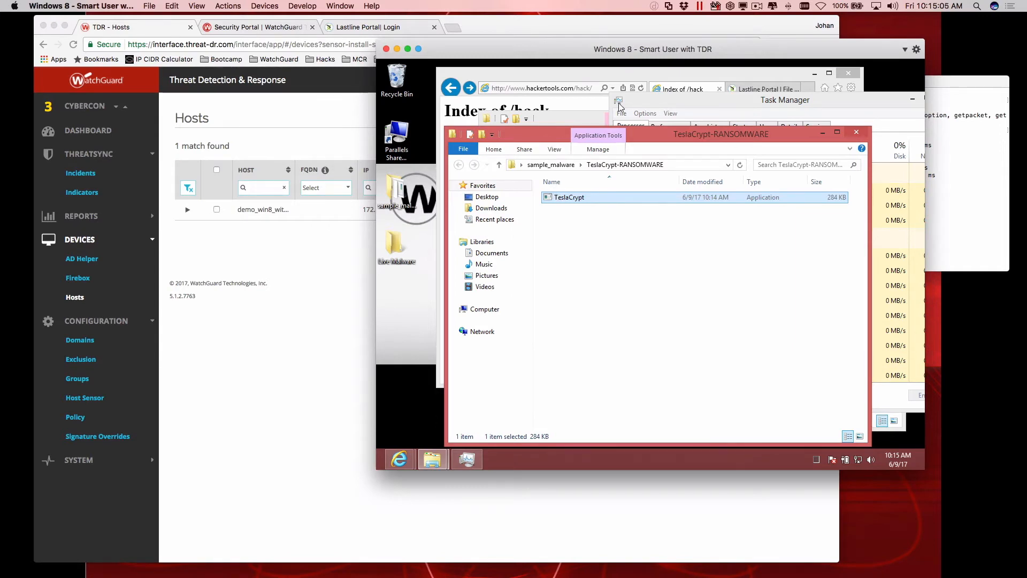
Run TeslaCrypt from its extracted folder and watch the background processes in Task Manager.
left_click(662, 101)
double_click(573, 198)
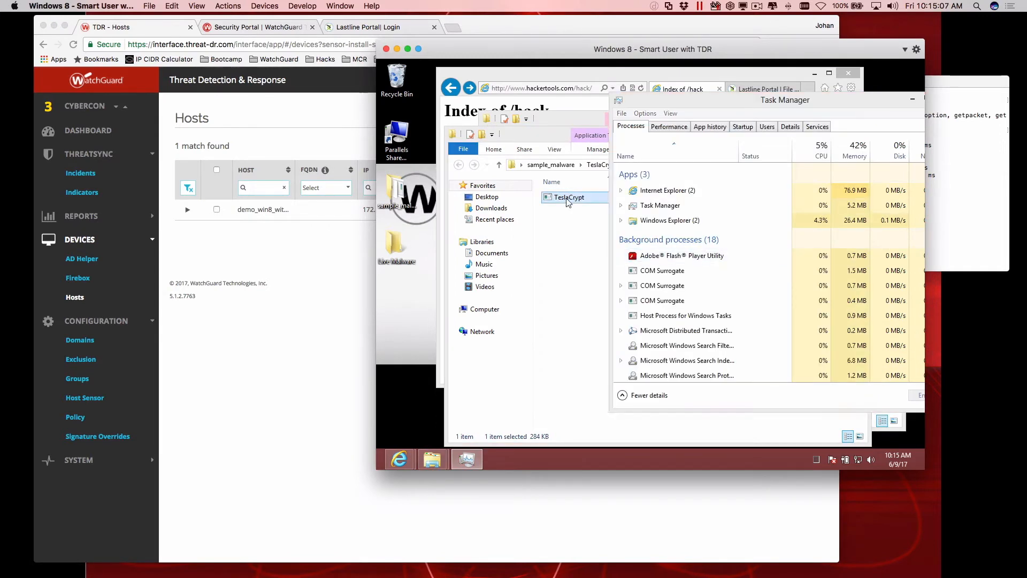
left_click(679, 270)
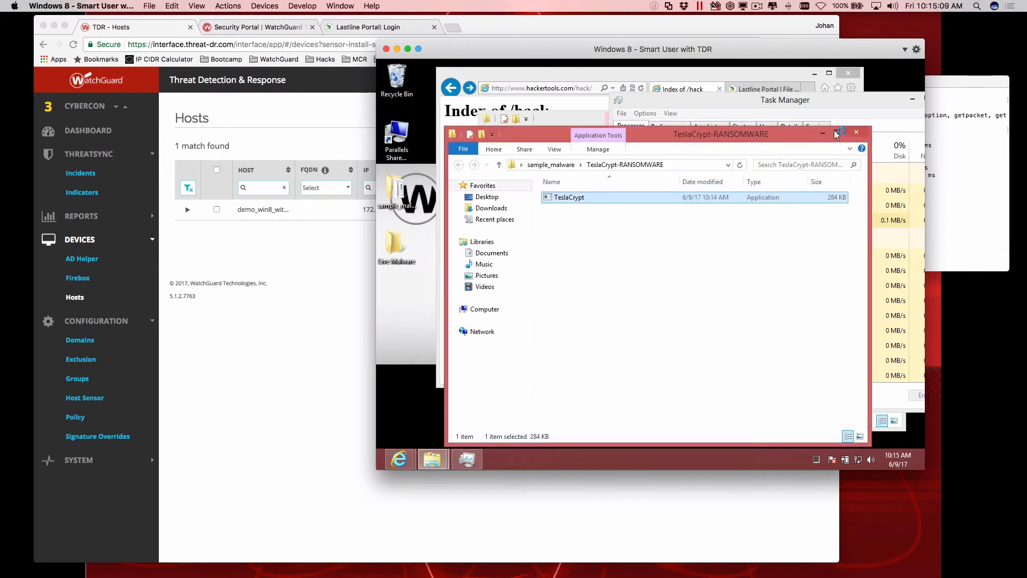
left_click(830, 103)
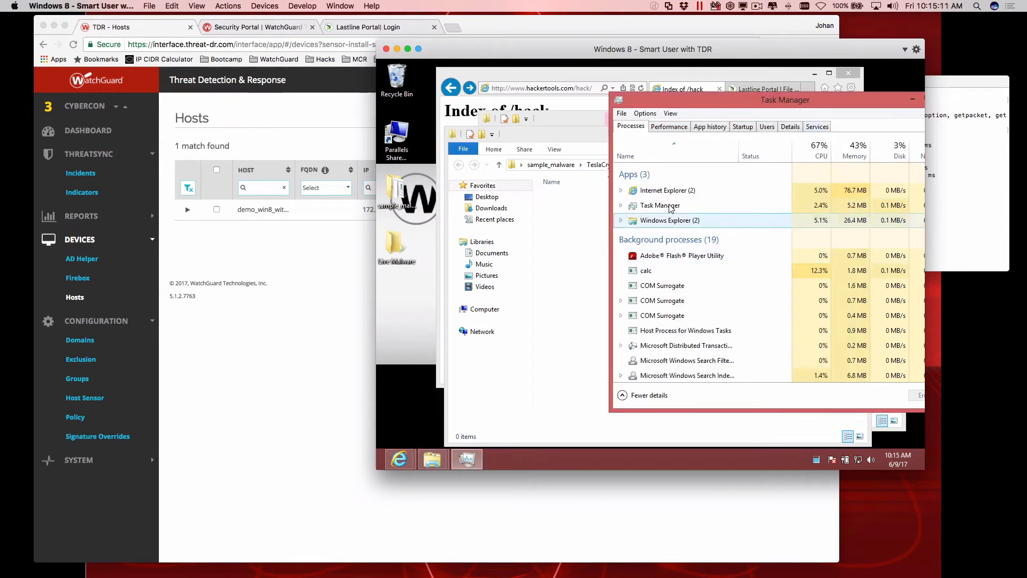
Go up to the sample_malware folder and move the WannaCry application onto the desktop.
left_click(563, 270)
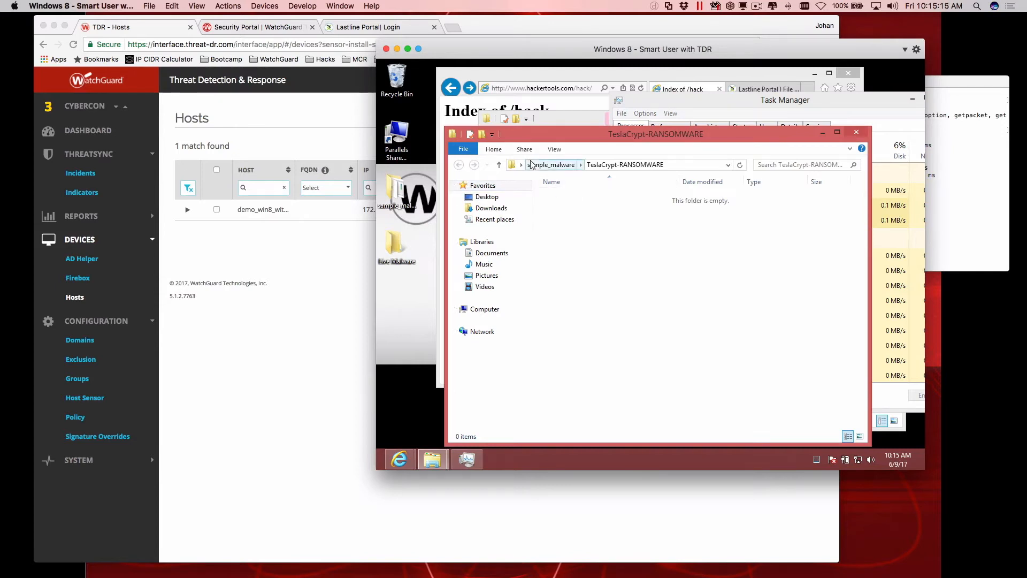
left_click(550, 164)
left_click_drag(576, 292, 397, 303)
left_click(620, 133)
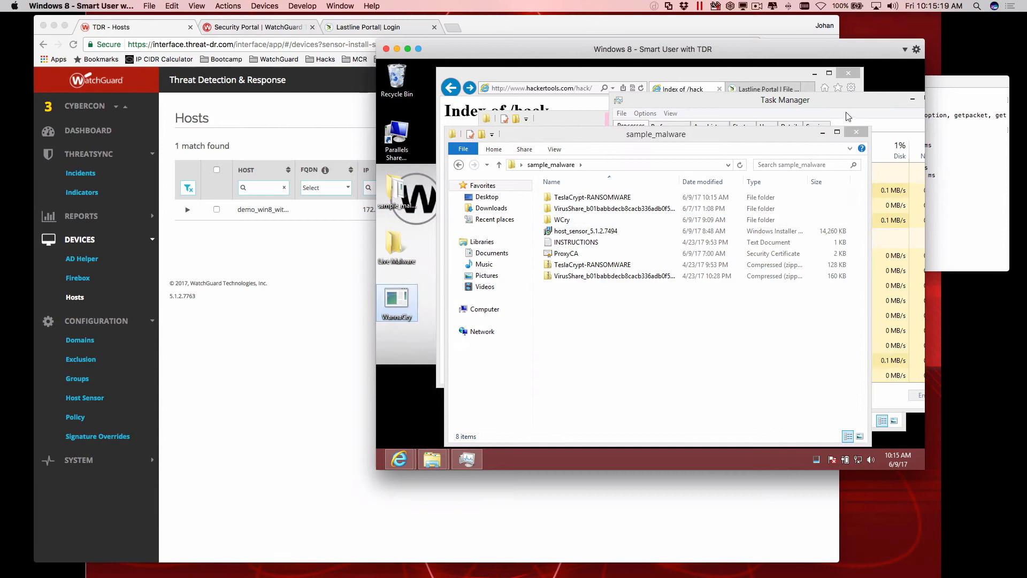
left_click(854, 133)
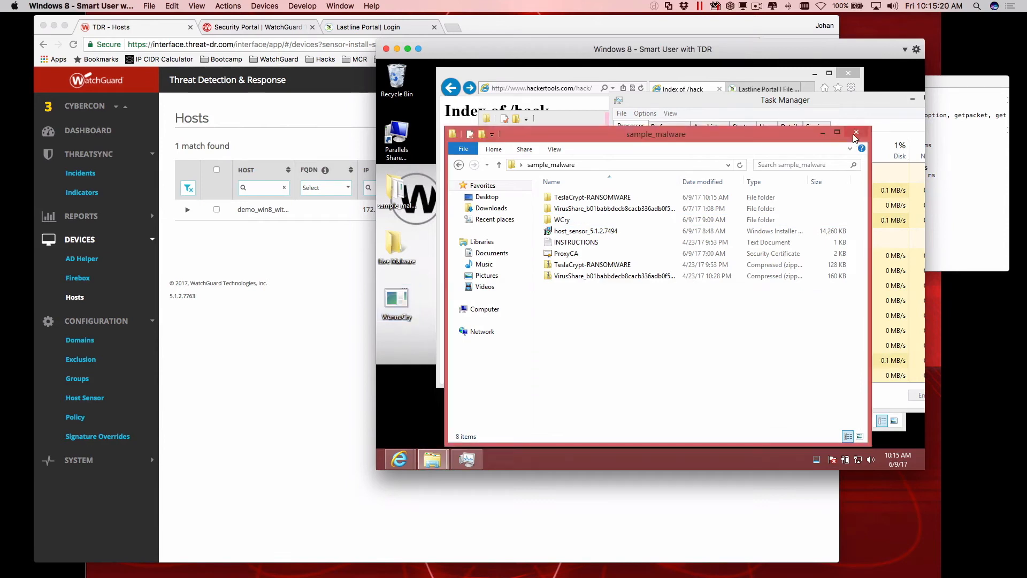
Check the VirusShare folder's contents, then extract the VirusShare archive in sample_malware to its default folder.
double_click(604, 209)
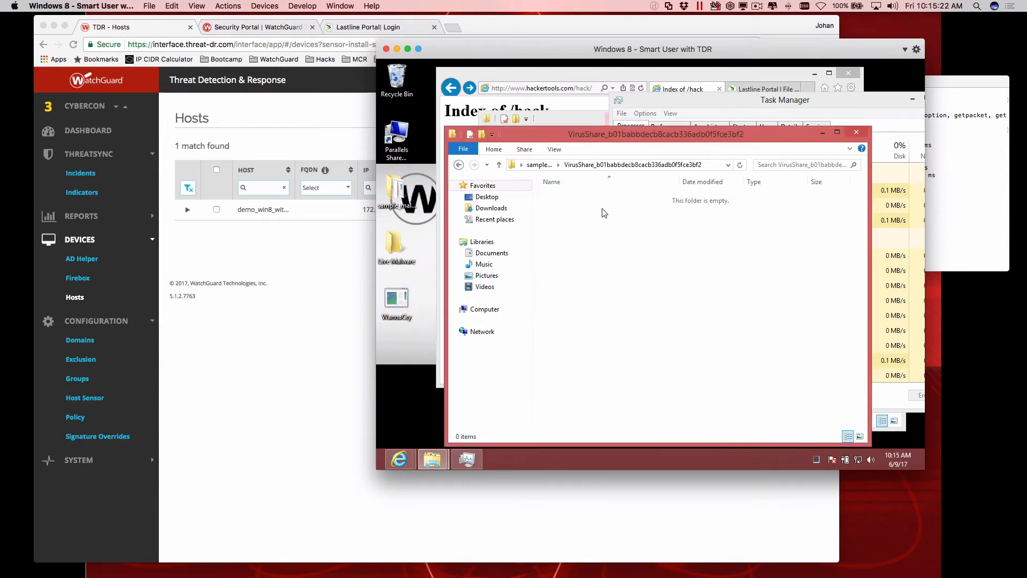
left_click(539, 165)
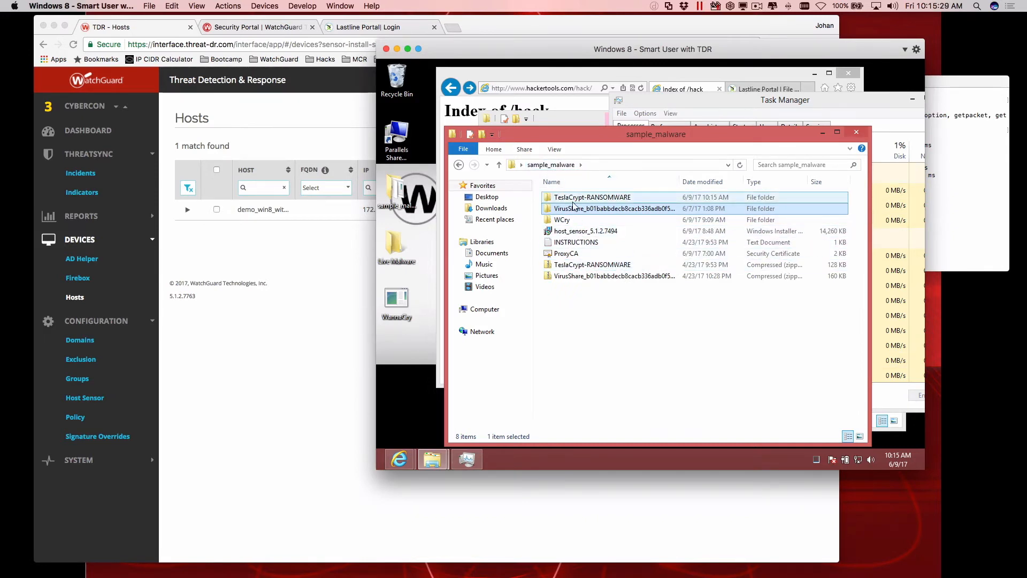
left_click(573, 278)
right_click(573, 283)
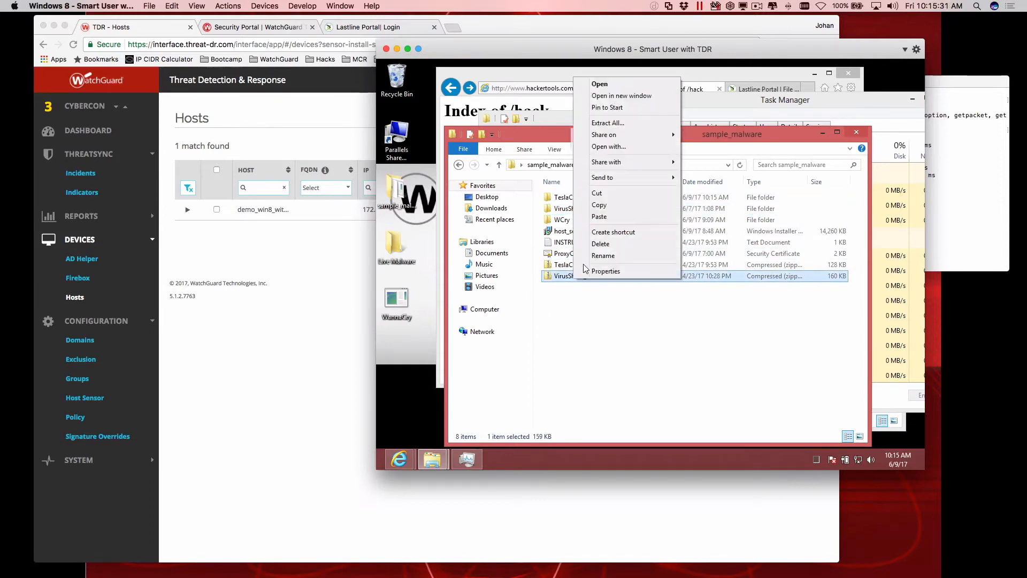
left_click(606, 123)
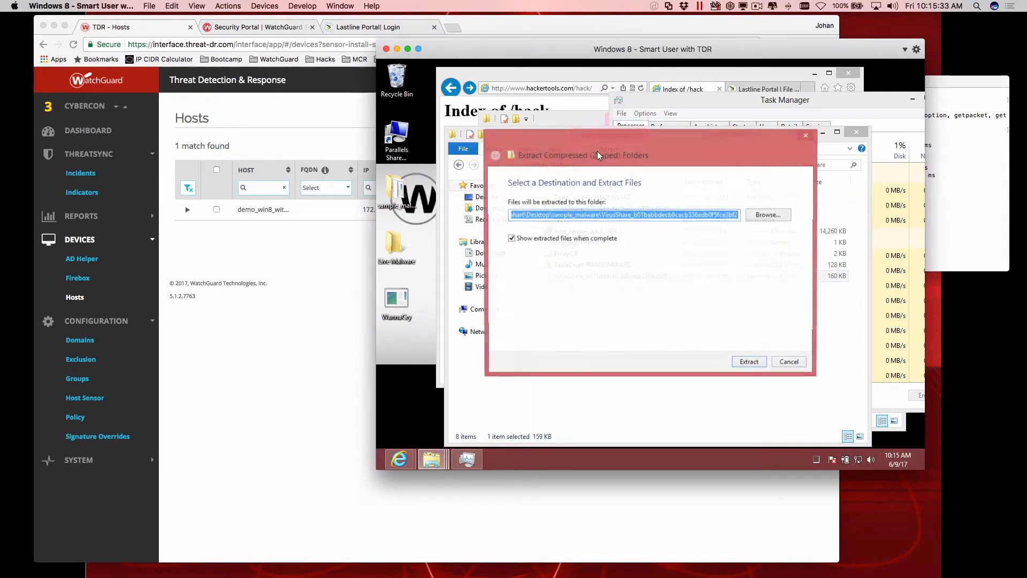
left_click(749, 362)
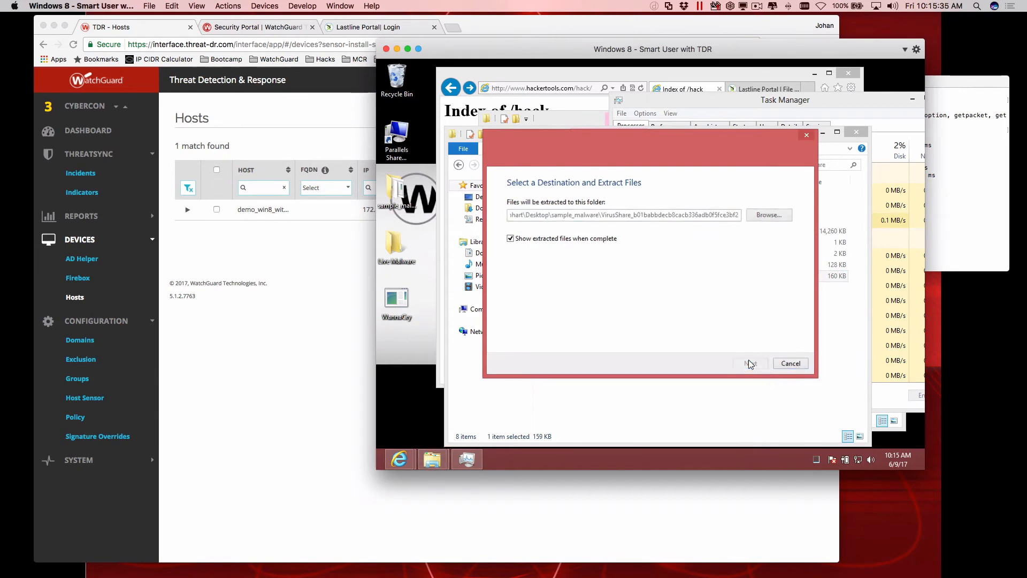
Move the extracted VirusShare file onto the desktop and close the VirusShare and front sample_malware folder windows.
left_click_drag(583, 138, 399, 386)
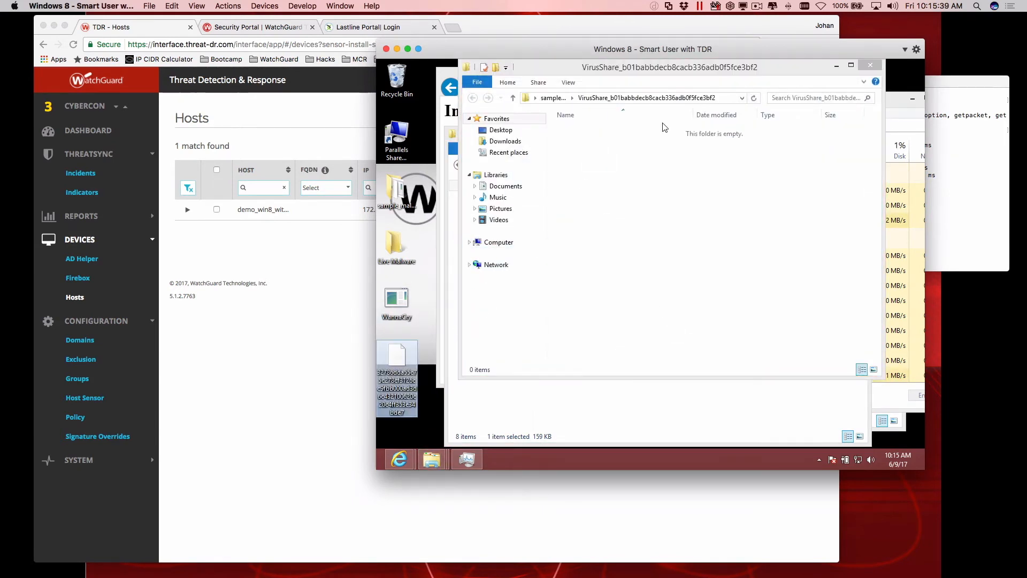
left_click(870, 65)
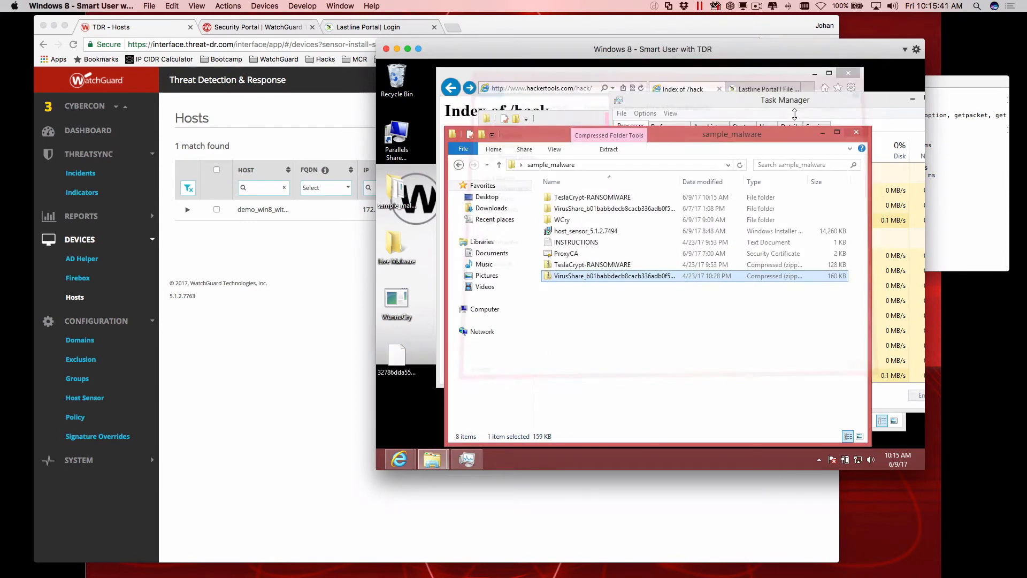
left_click(857, 133)
Close Task Manager, move the virtual machine's window aside, and switch back to the Hosts page in Chrome.
left_click(619, 101)
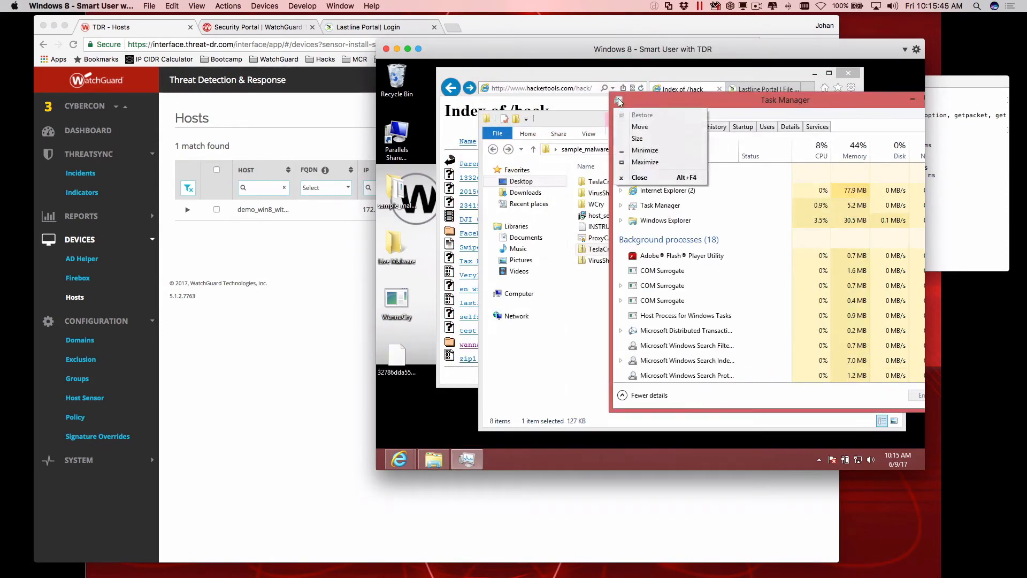
left_click(619, 101)
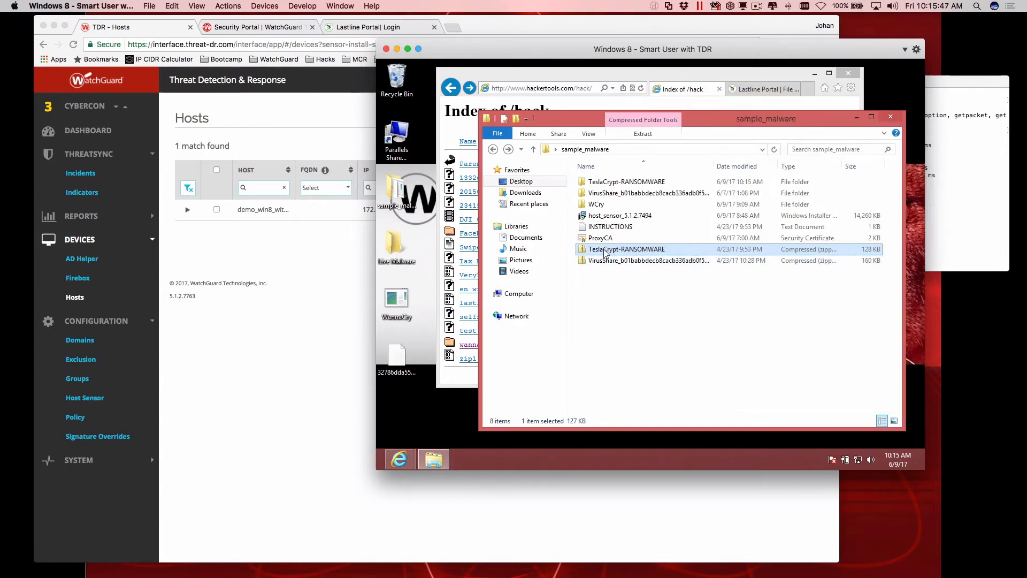
left_click_drag(647, 53, 534, 88)
left_click(506, 23)
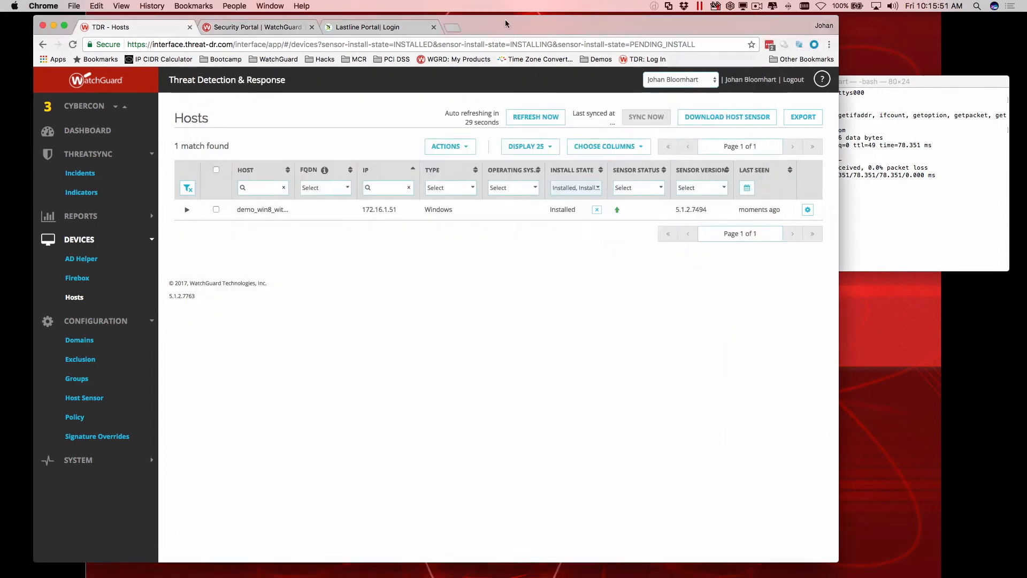
Arrange the Chrome and virtual machine windows so that both are visible, and open the Threat Detection & Response dashboard.
left_click_drag(506, 23, 812, 21)
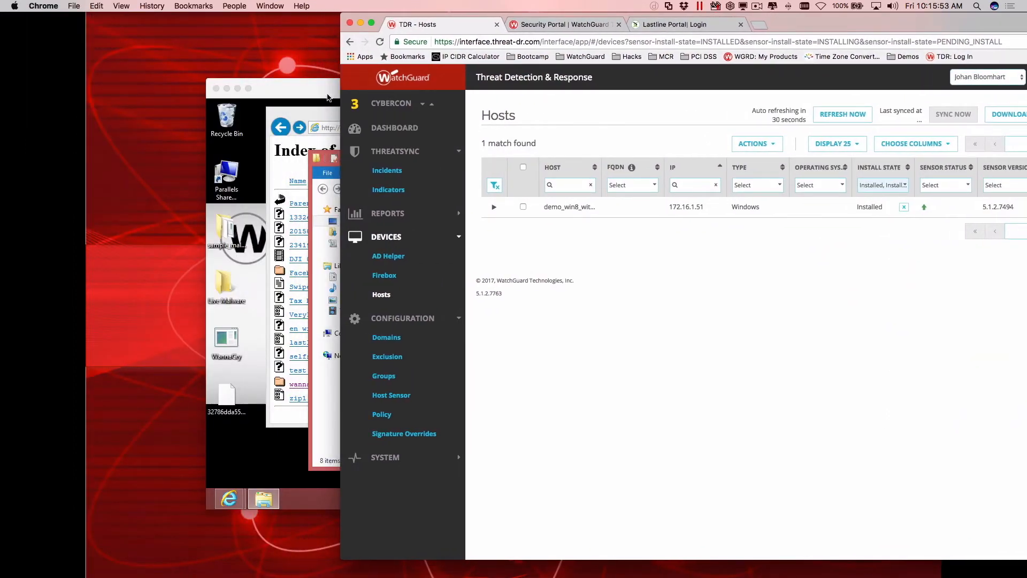
left_click_drag(327, 98, 231, 101)
left_click(732, 253)
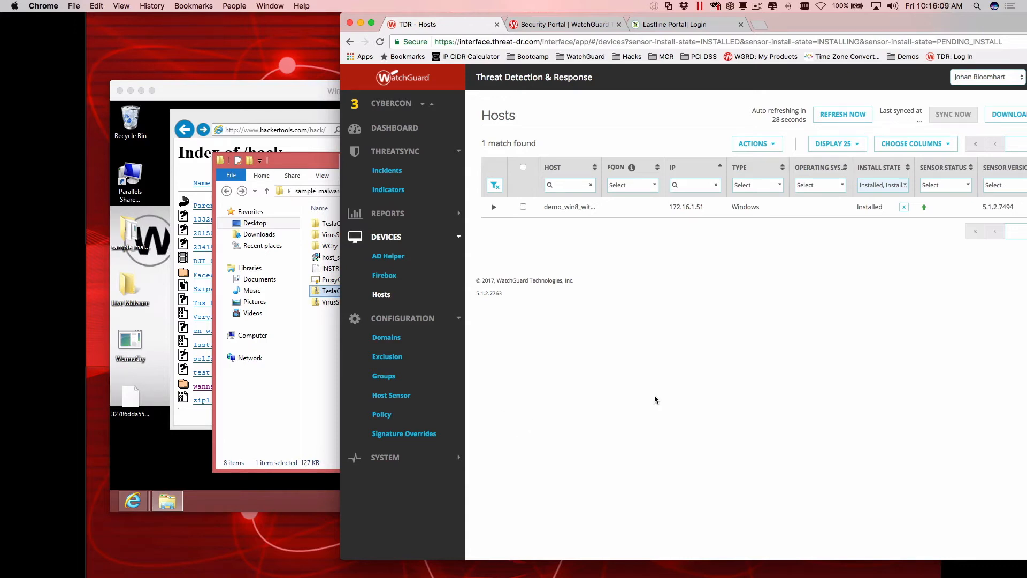
left_click(402, 128)
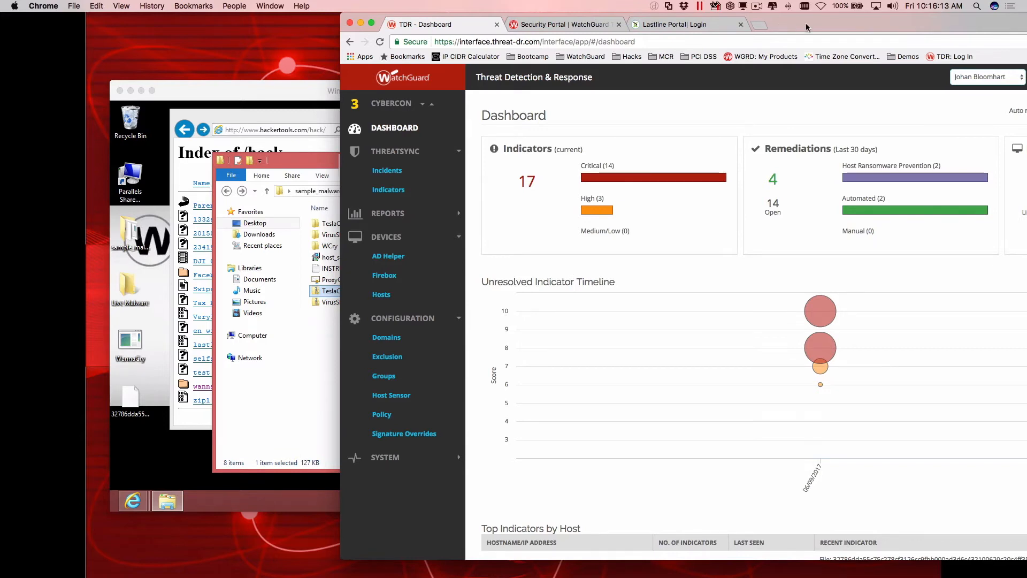
left_click_drag(806, 26, 763, 27)
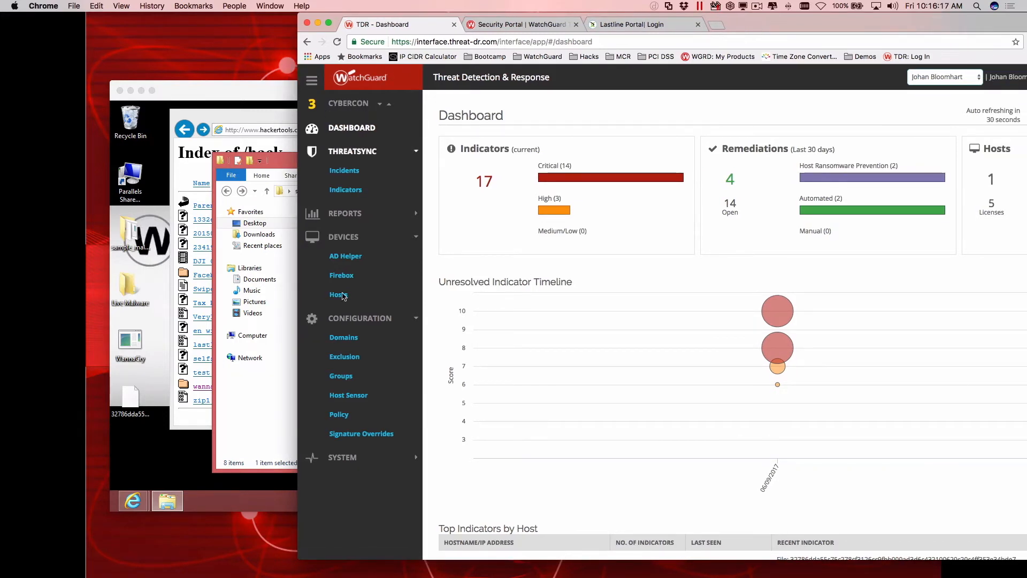
Open the policy list and review the rules, targets and actions of the Kill / Quarantine 8-10 policy.
left_click(340, 414)
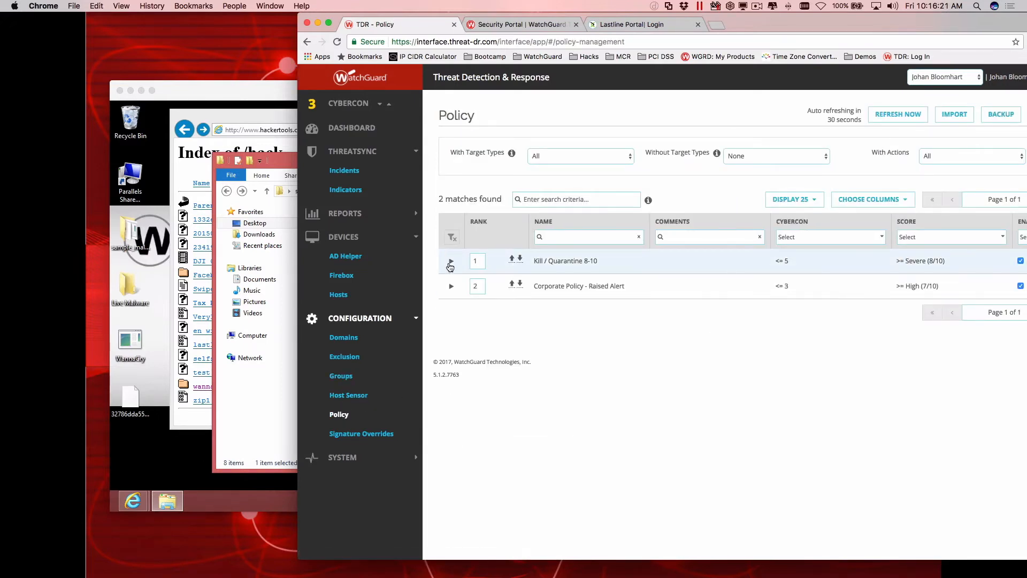
left_click(452, 262)
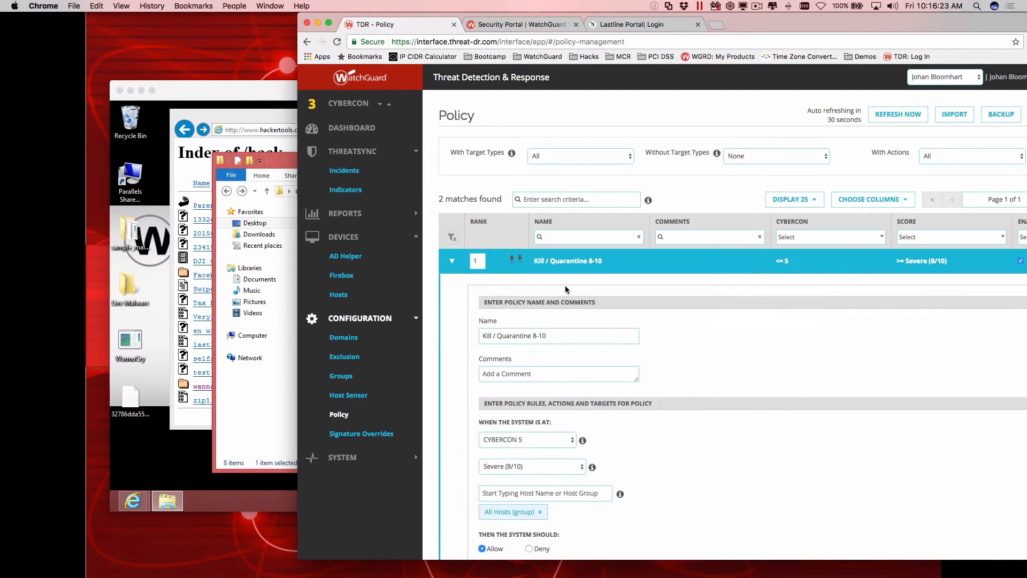
scroll(558, 312, "down", 2)
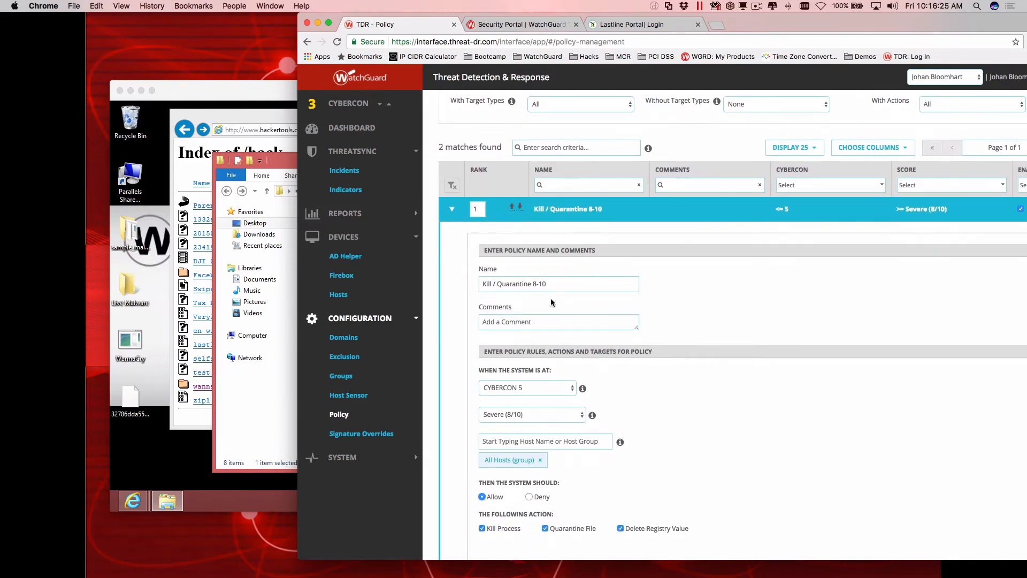
scroll(552, 301, "down", 2)
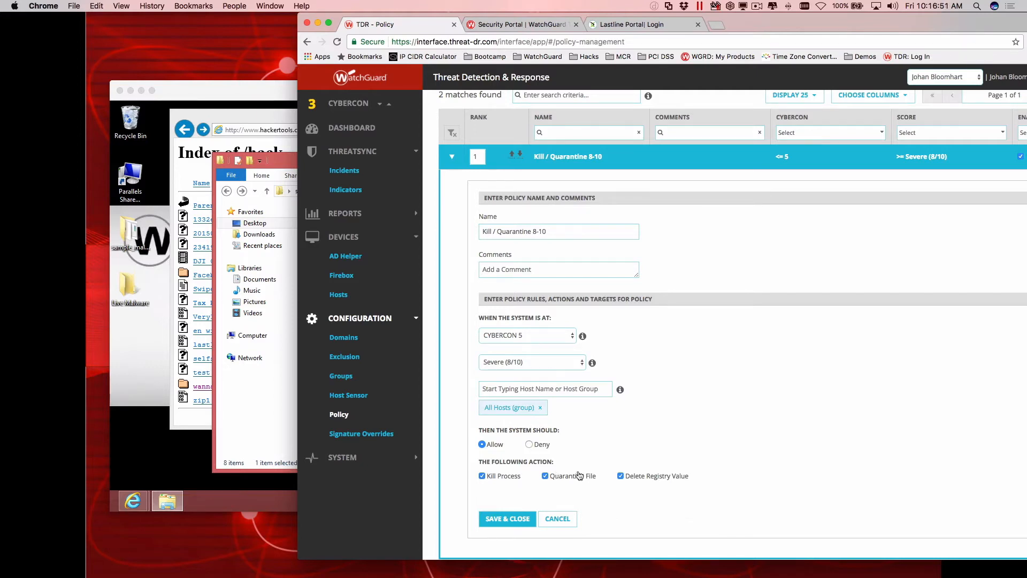
scroll(637, 477, "up", 3)
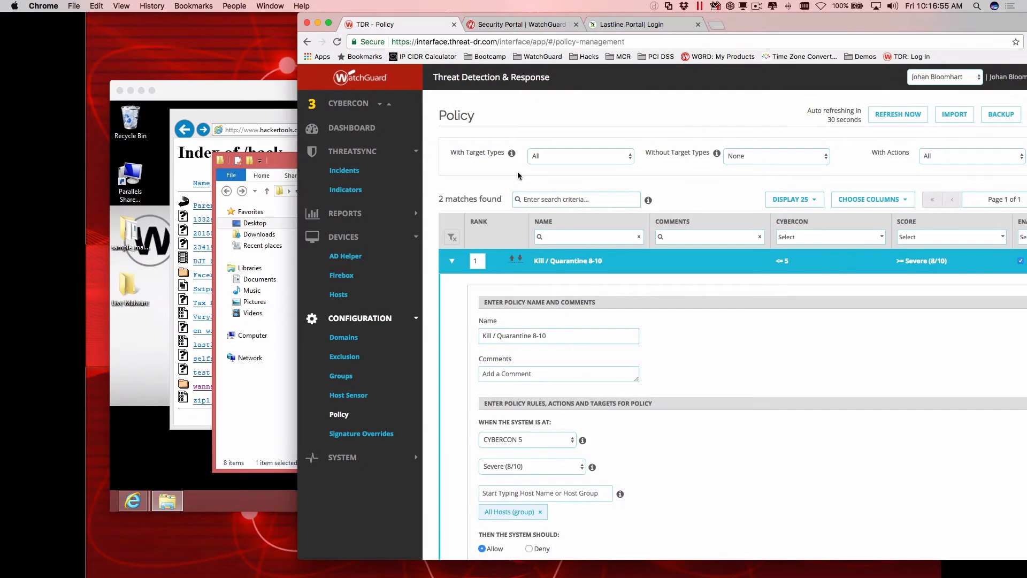
Inspect the indicators of the demo_win8_with_tdr incident, then view the additional information for the second TeslaCrypt.exe entry on the Indicators page.
left_click(344, 172)
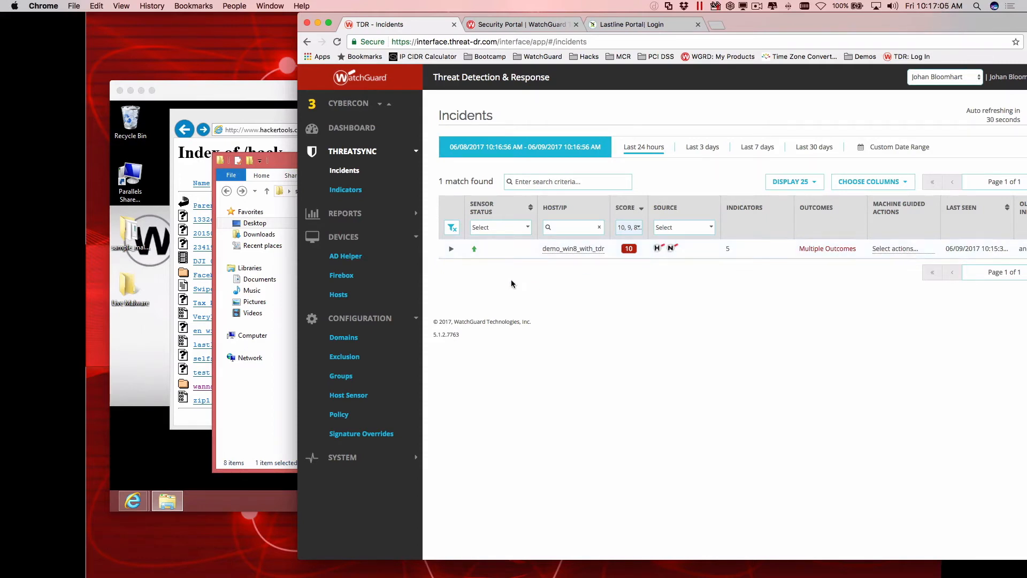
left_click(450, 250)
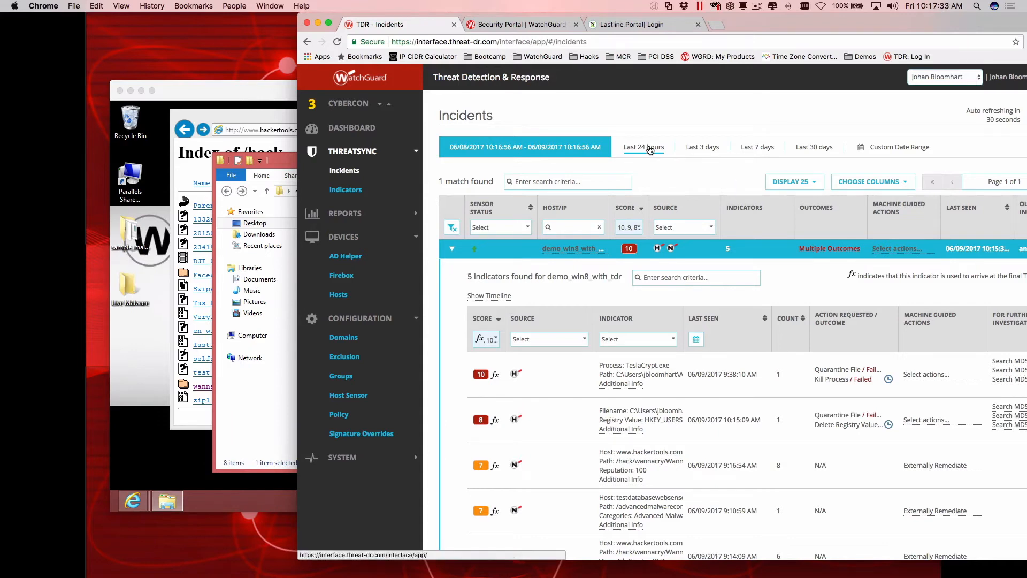
left_click(357, 190)
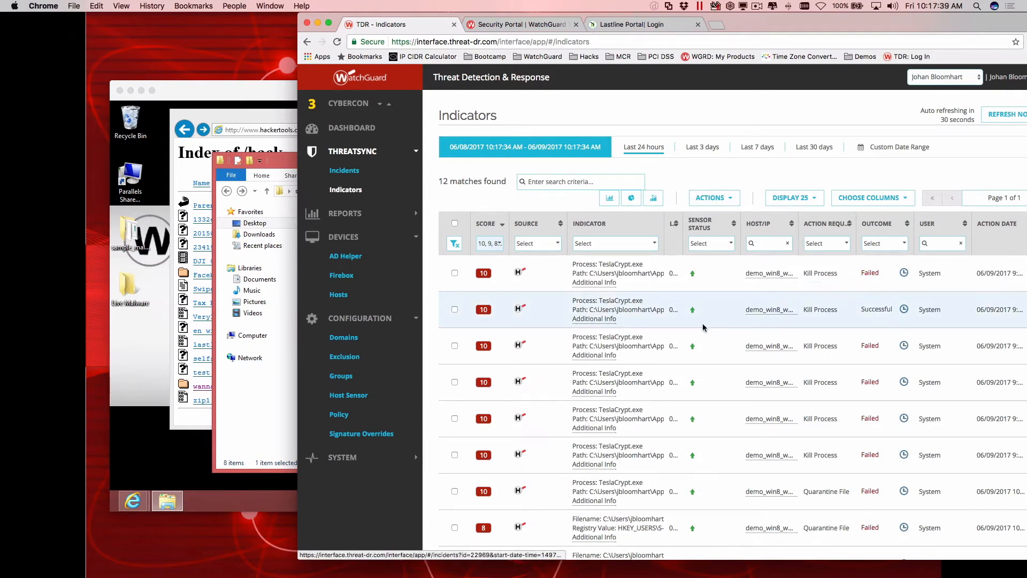
left_click(609, 320)
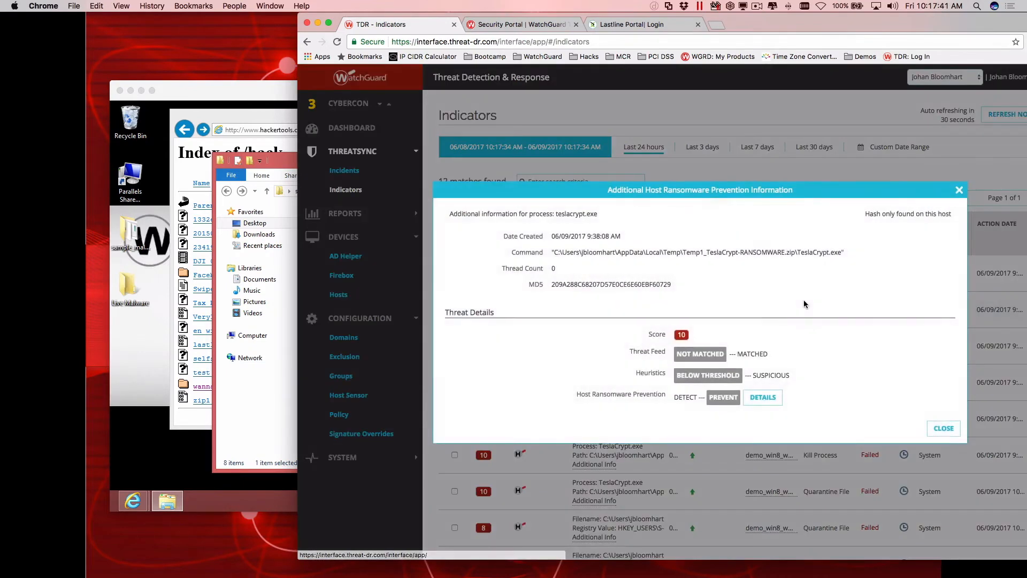
left_click(942, 429)
Bring the whole Chrome window into view, look up the second TeslaCrypt.exe indicator's MD5 on VirusTotal and read through its antivirus results.
double_click(776, 20)
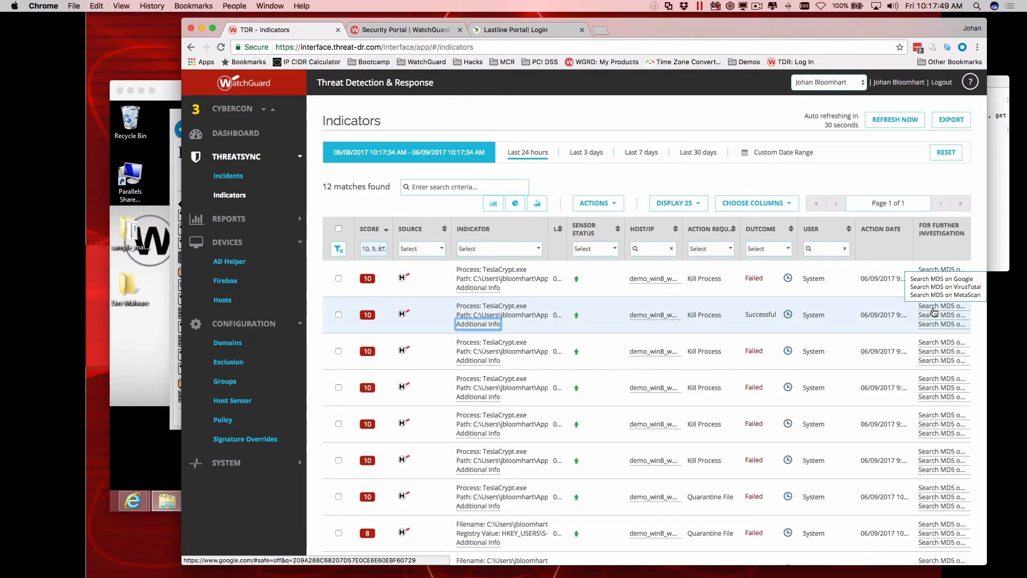
left_click(933, 315)
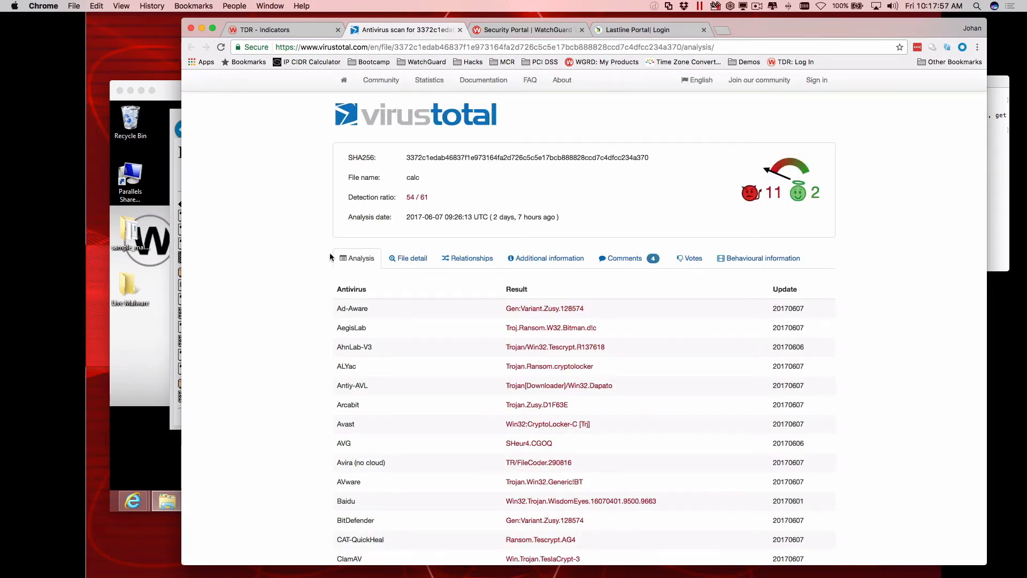
left_click_drag(406, 200, 431, 196)
left_click(432, 196)
scroll(431, 196, "down", 1)
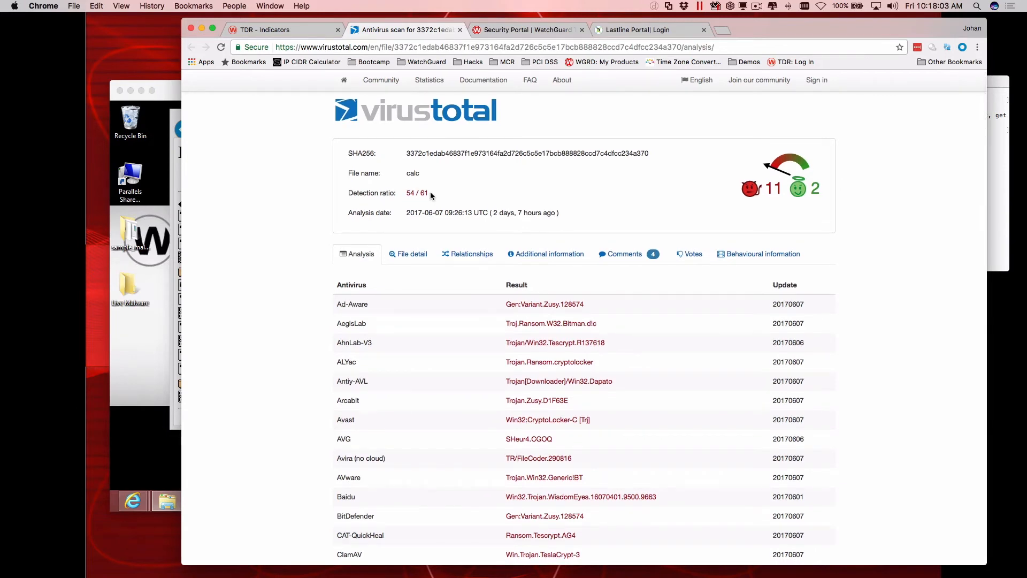
scroll(431, 196, "down", 3)
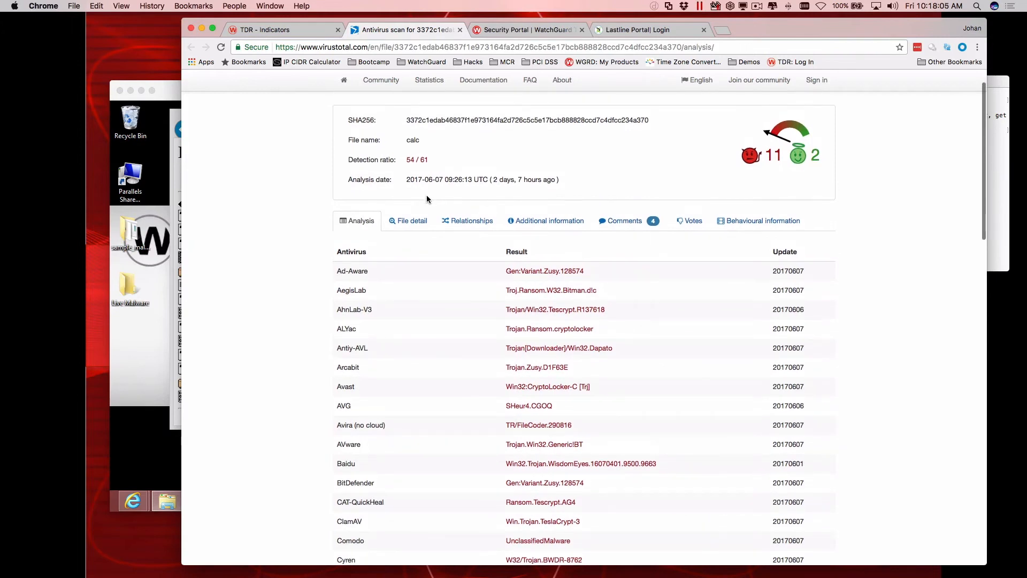
scroll(428, 199, "down", 4)
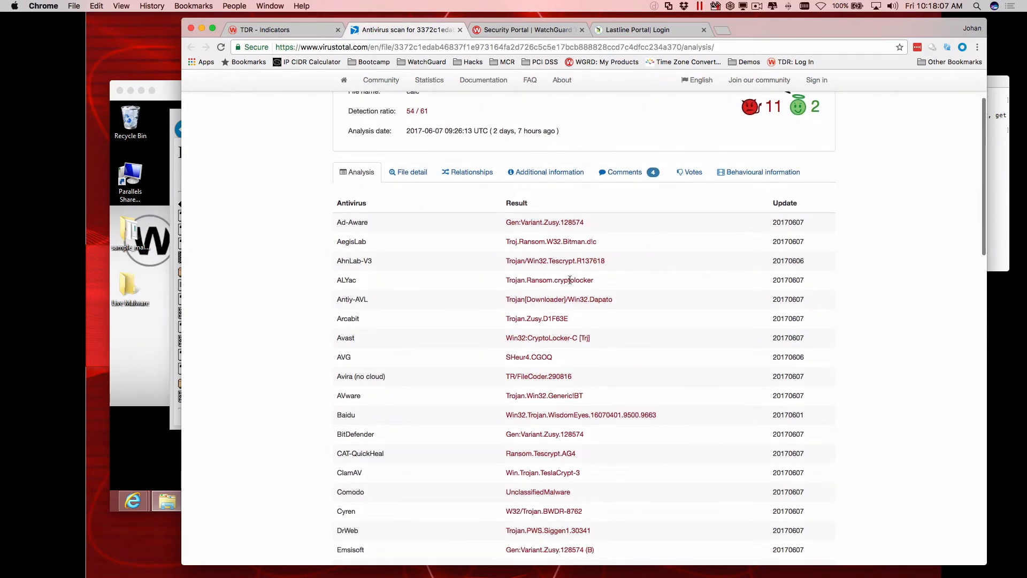
scroll(569, 280, "down", 20)
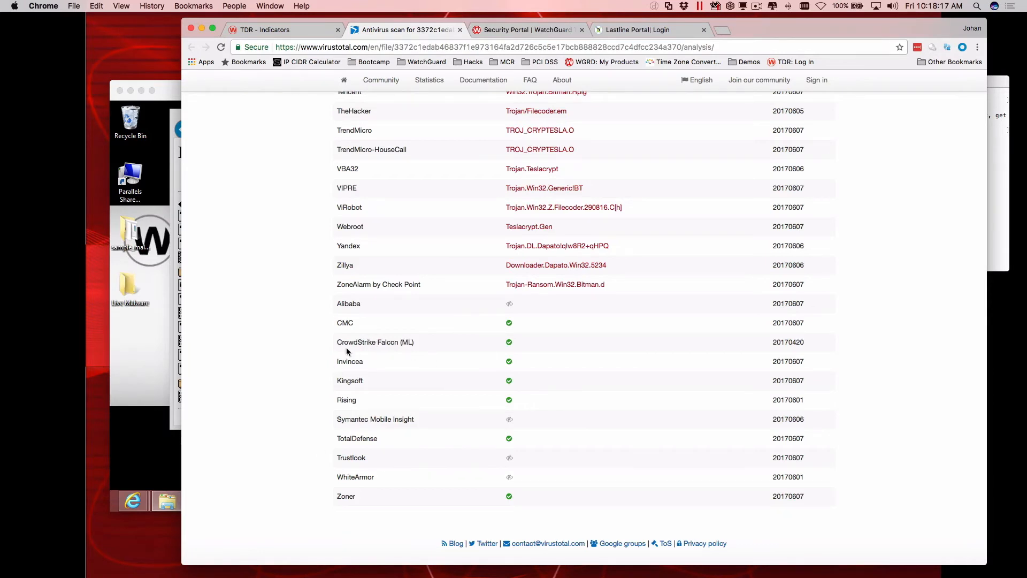
scroll(370, 338, "up", 2)
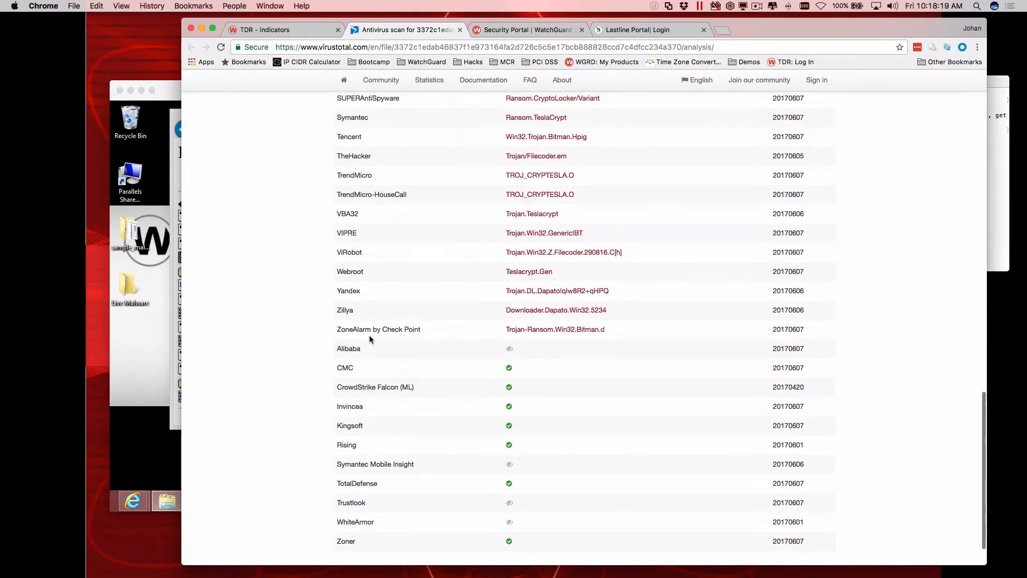
scroll(369, 336, "up", 5)
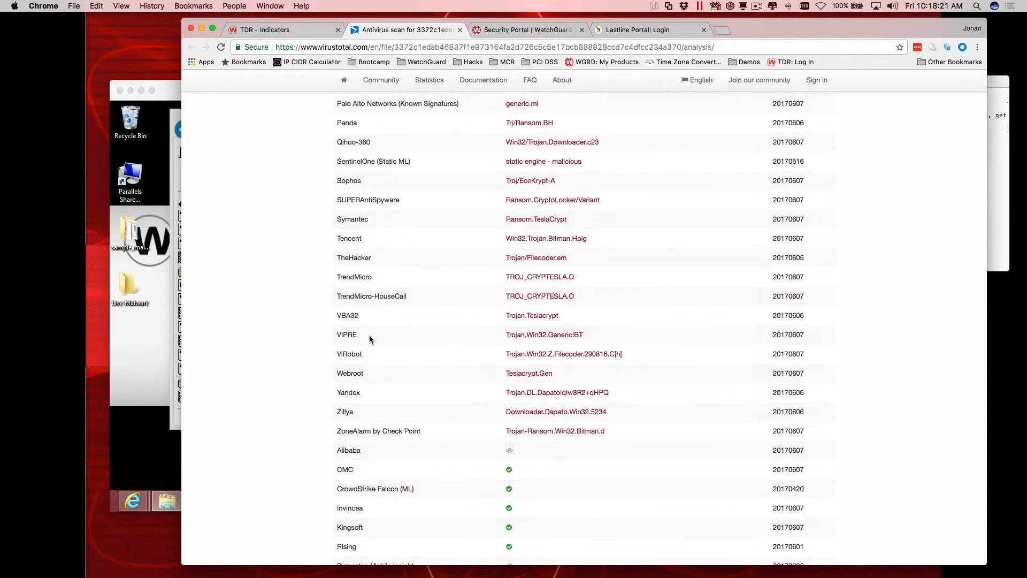
scroll(370, 335, "down", 4)
scroll(369, 338, "up", 6)
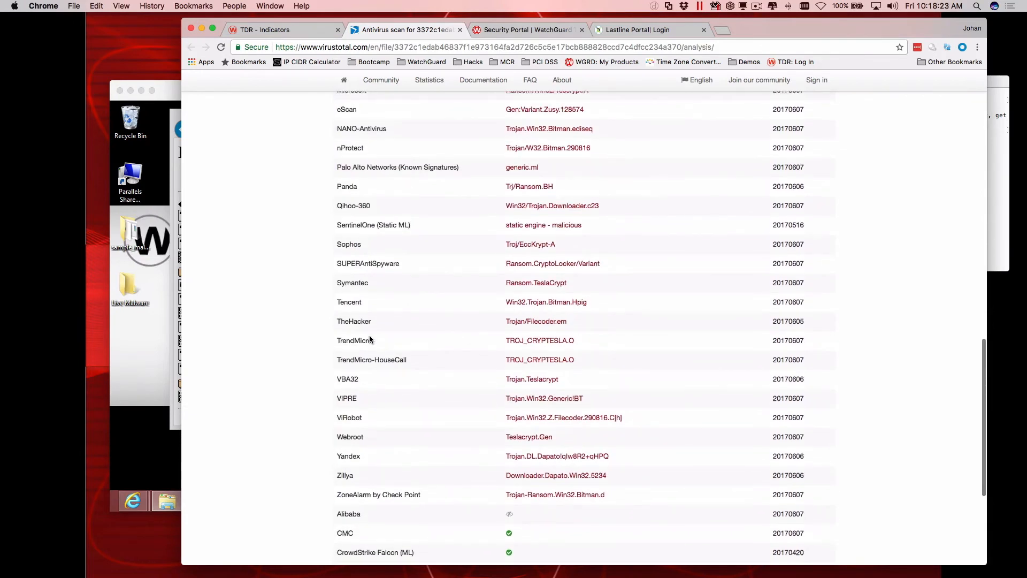
Return to the TDR Indicators page and display a pie chart of the indicators grouped by Indicator.
left_click(281, 33)
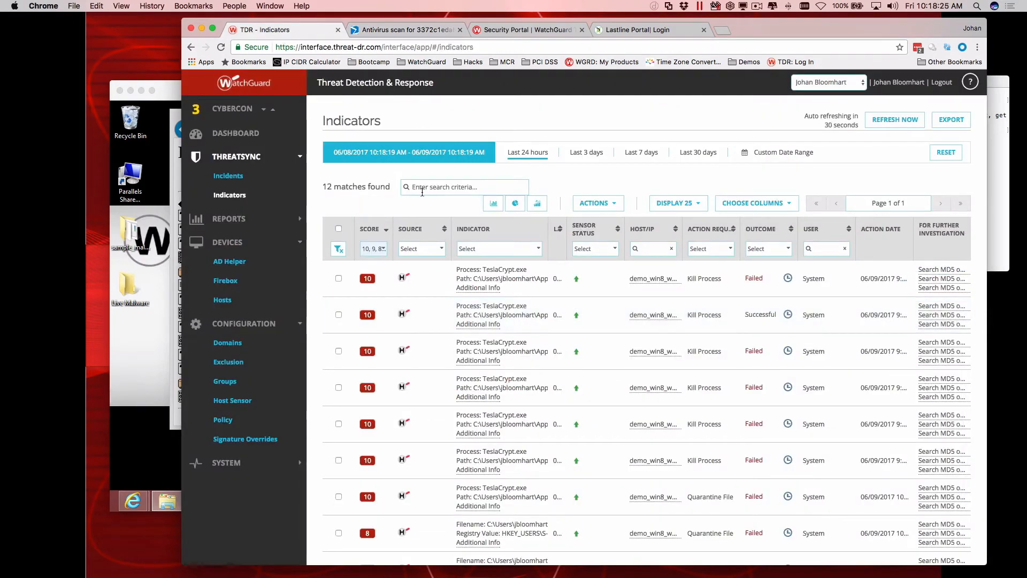
left_click(537, 206)
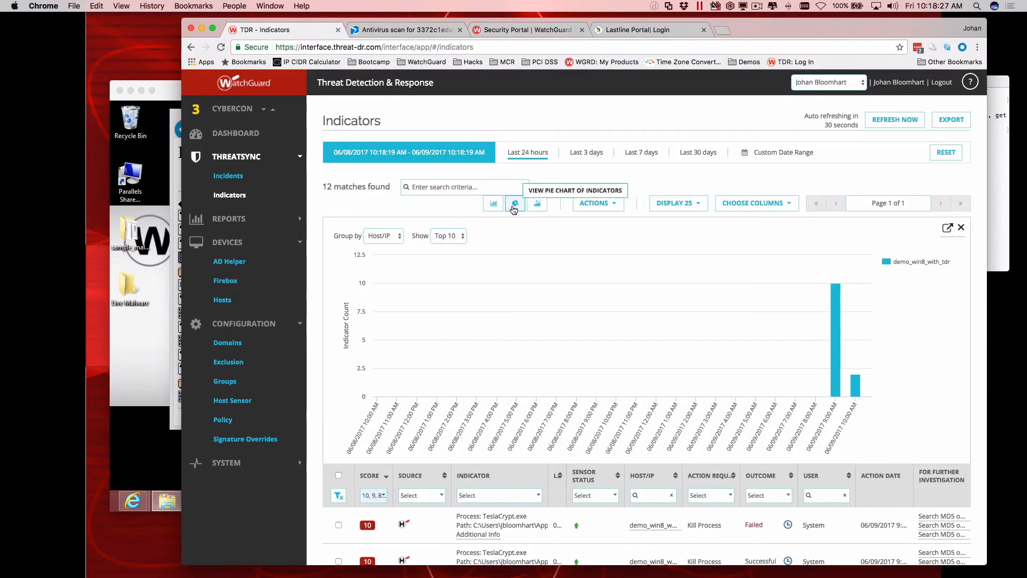
left_click(514, 204)
left_click(384, 236)
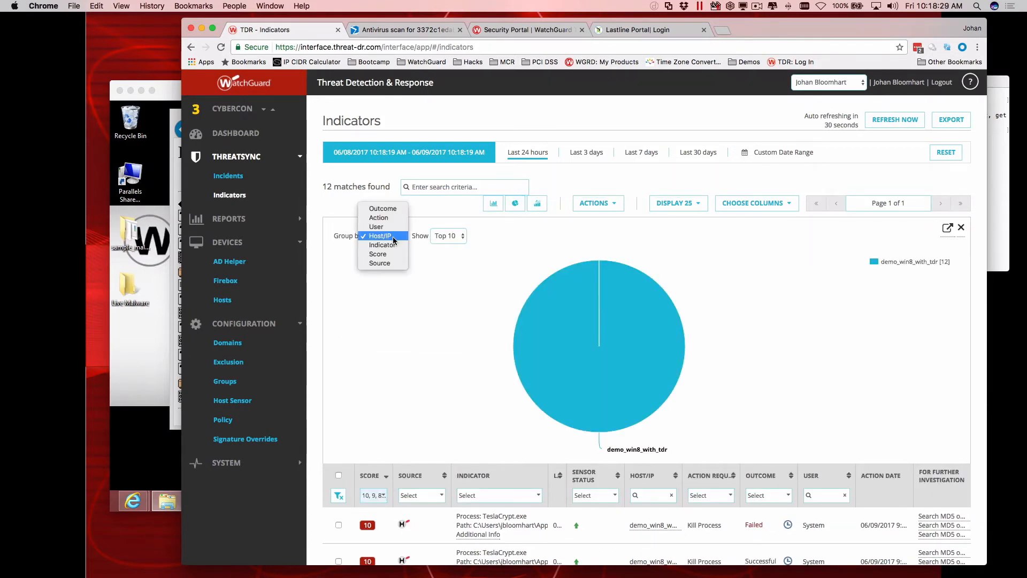
left_click(388, 245)
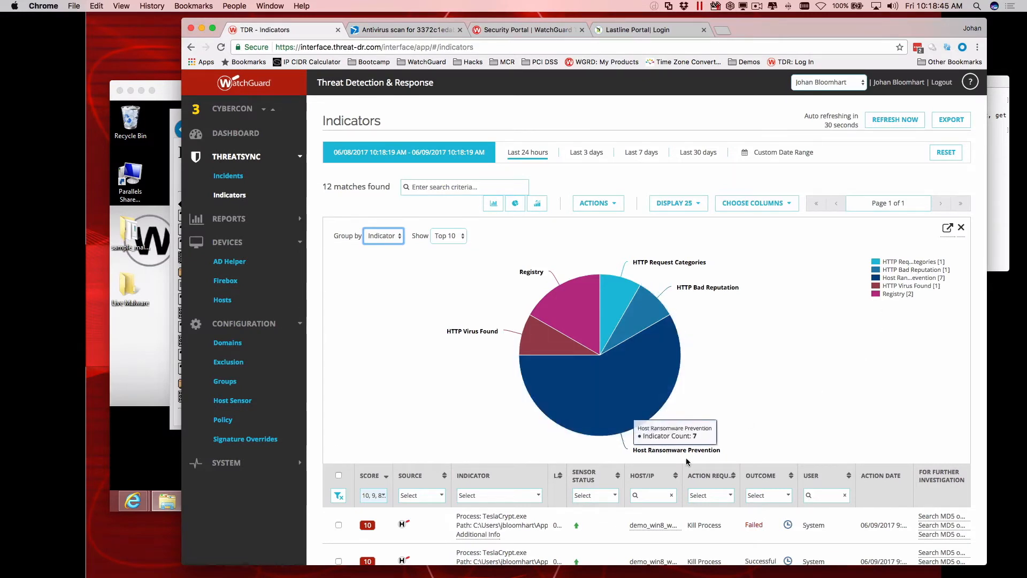
Filter the indicator list to show only entries with the outcome Successful.
scroll(690, 455, "down", 3)
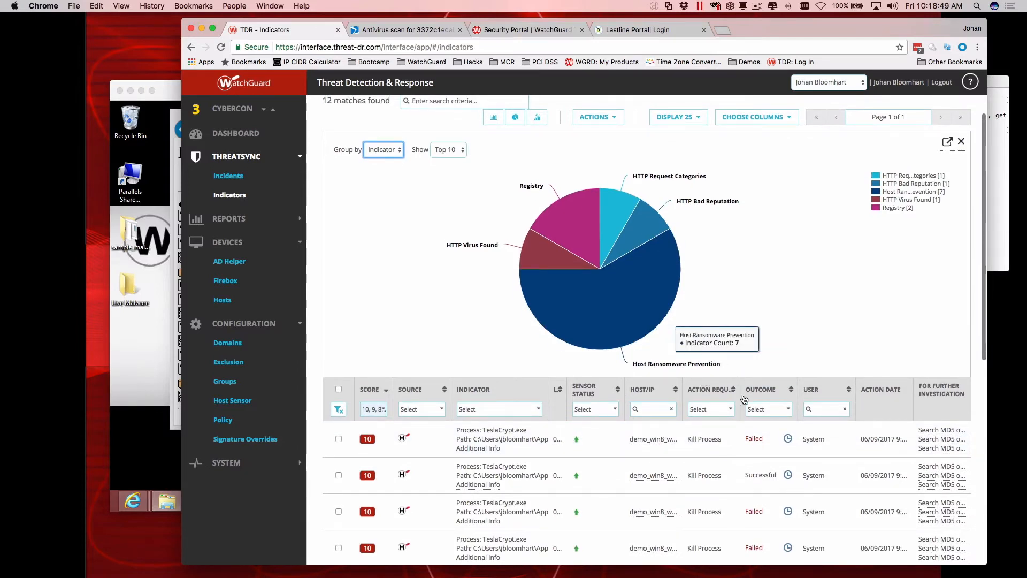
left_click(754, 409)
left_click(771, 439)
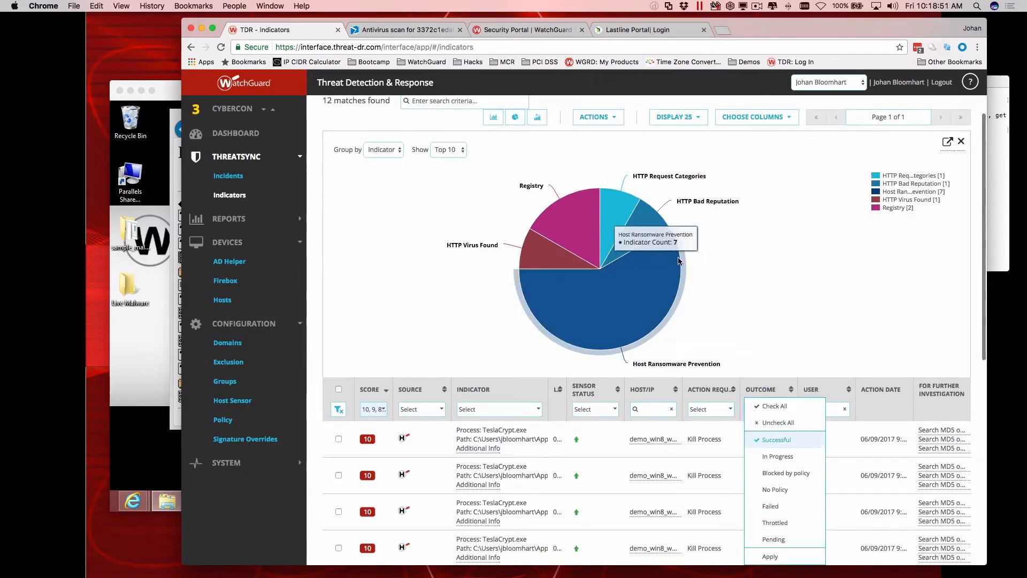
scroll(726, 296, "down", 1)
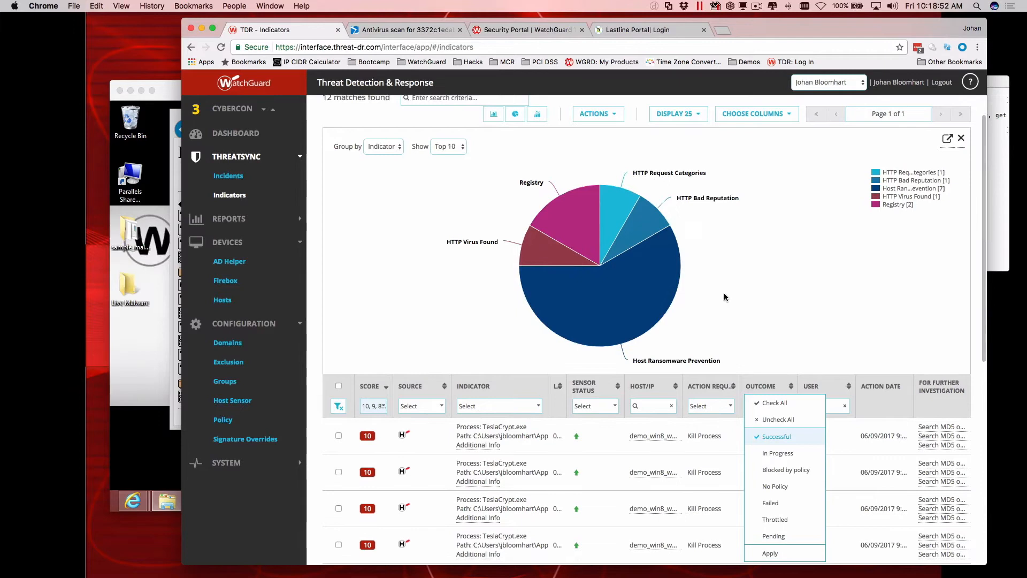
left_click(771, 553)
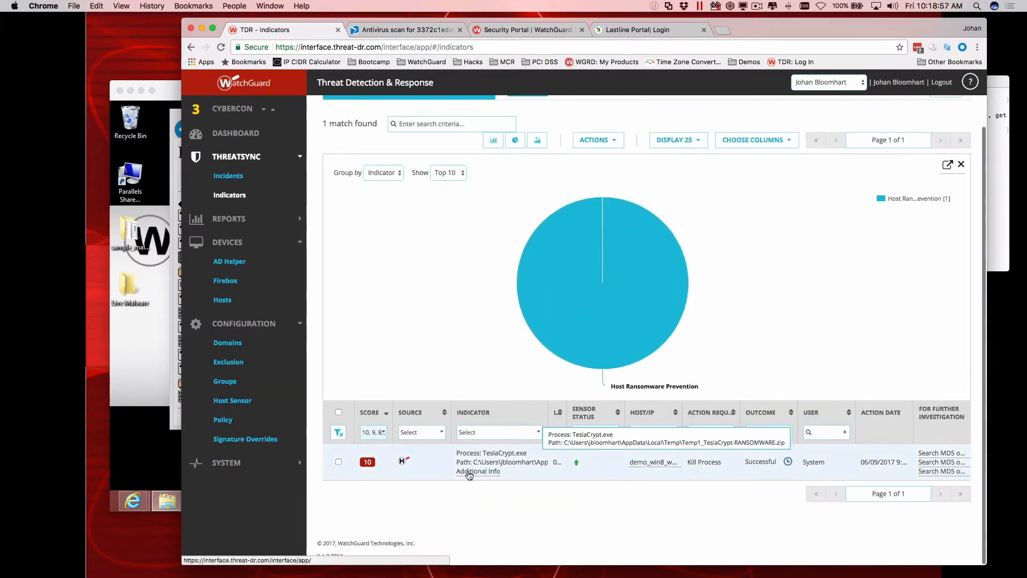
Bring the Smart User virtual machine's browser forward, then minimise Chrome and move the Windows 8 window with Fireware Policy Manager into view.
left_click(167, 90)
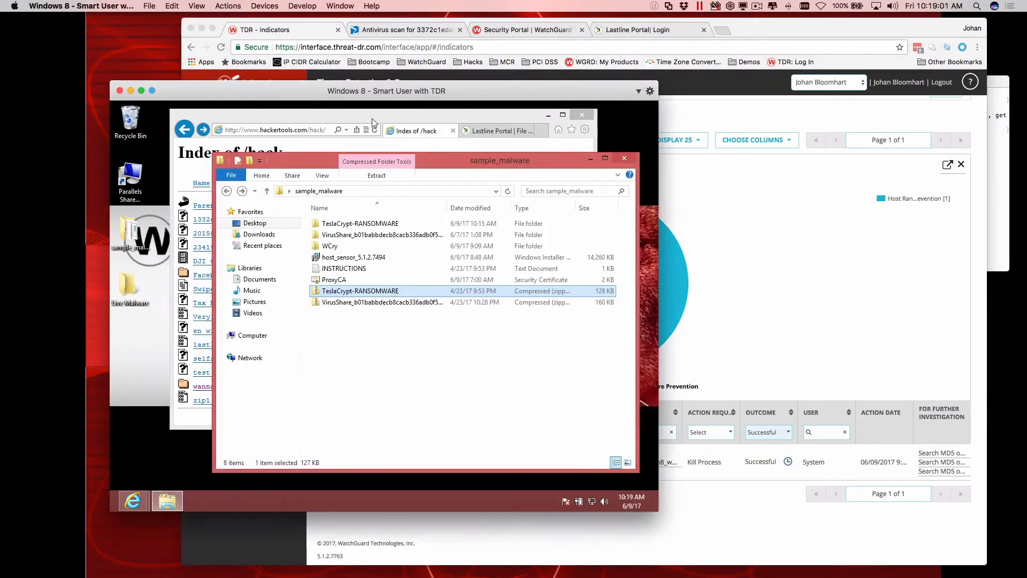
left_click(371, 117)
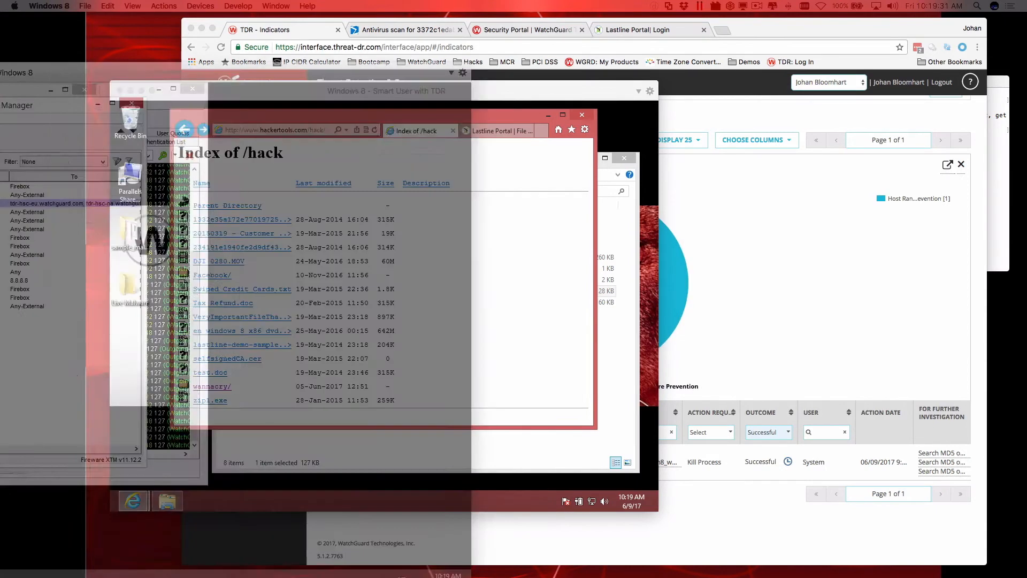
left_click_drag(0, 80, 197, 101)
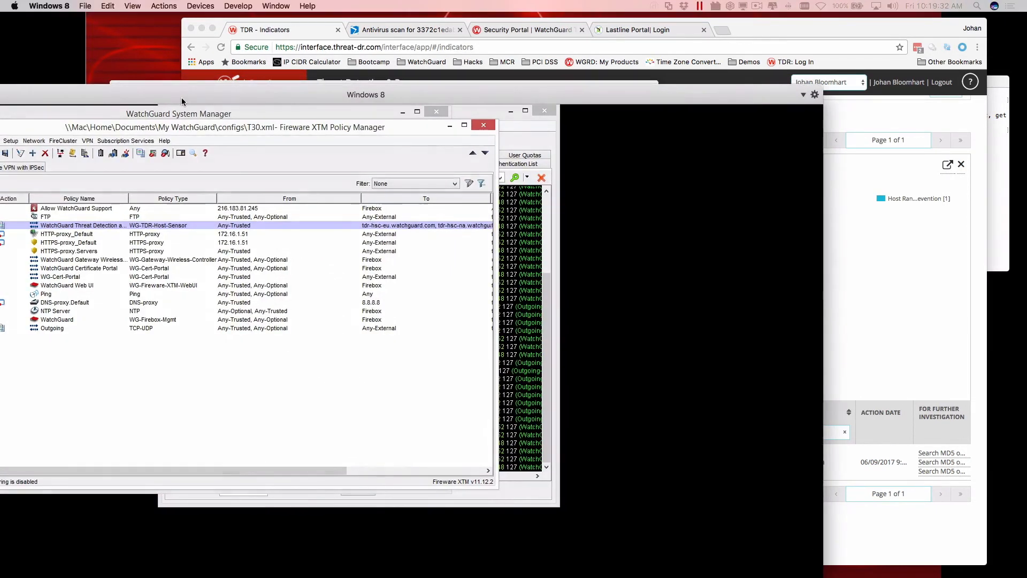
left_click(202, 28)
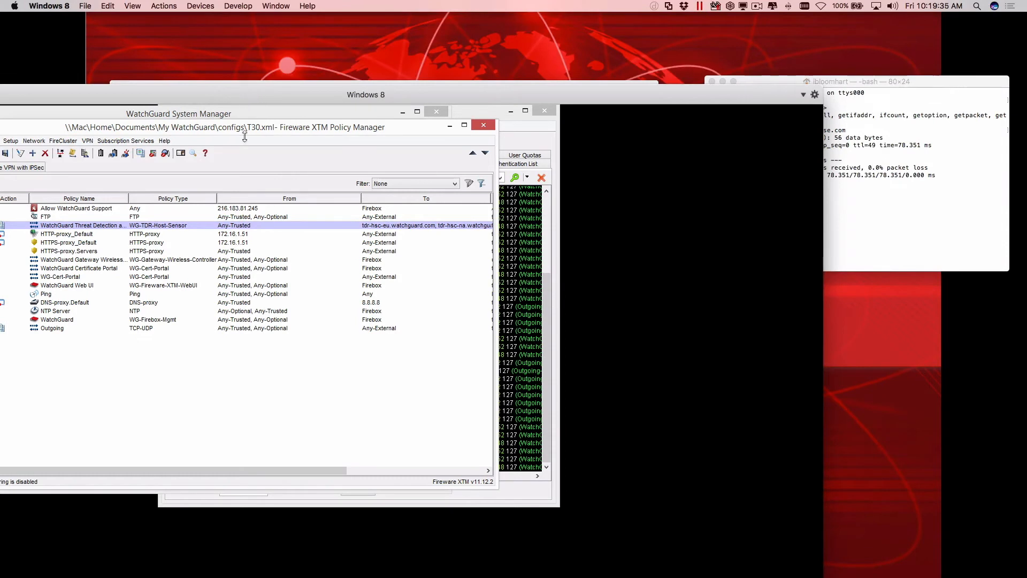
left_click_drag(247, 94, 460, 81)
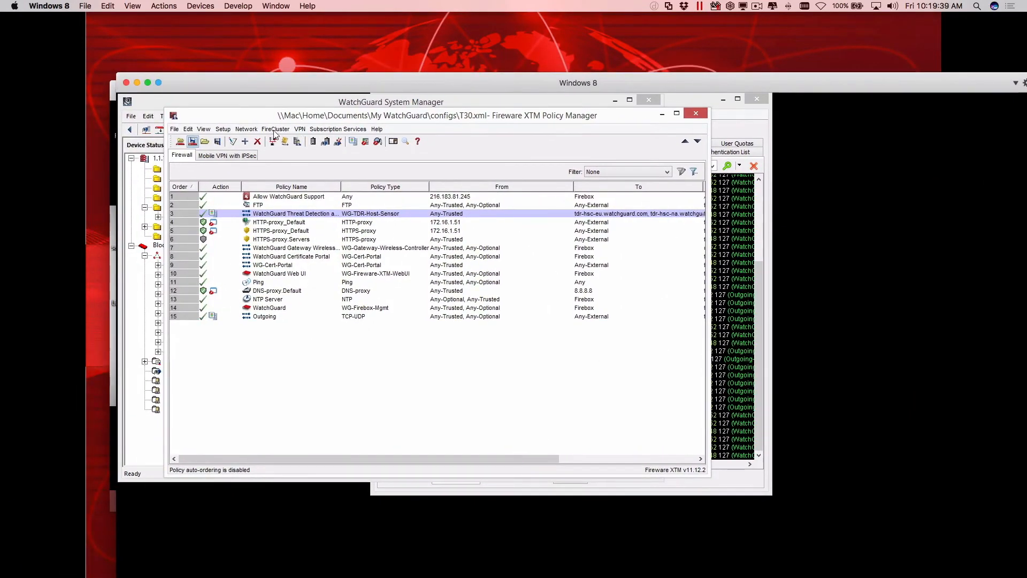
Move the Windows 8 and Smart User virtual machine windows apart so both remain accessible, keeping Policy Manager in front.
left_click_drag(268, 89, 390, 94)
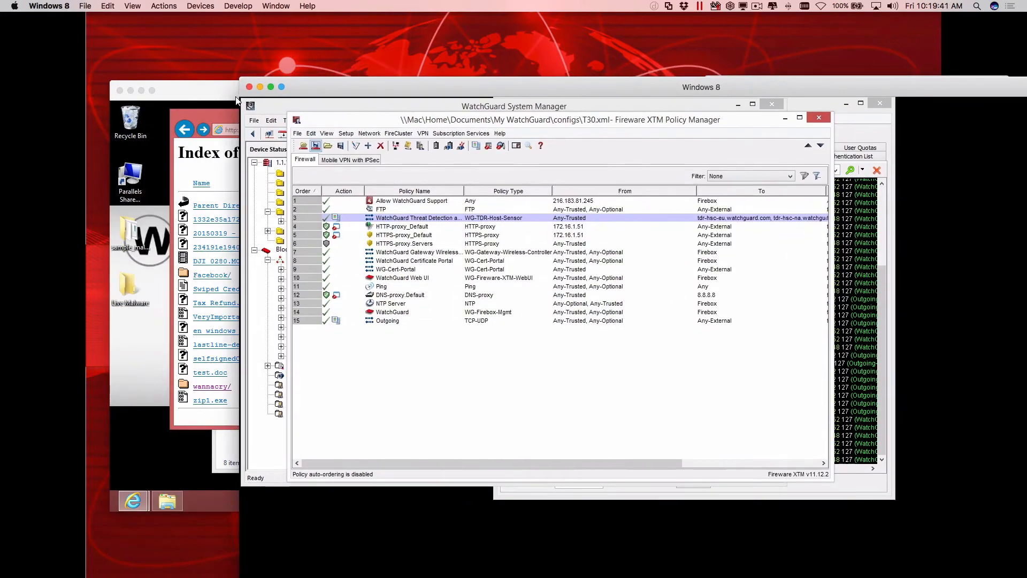
left_click(196, 94)
left_click_drag(196, 94, 185, 92)
left_click(705, 251)
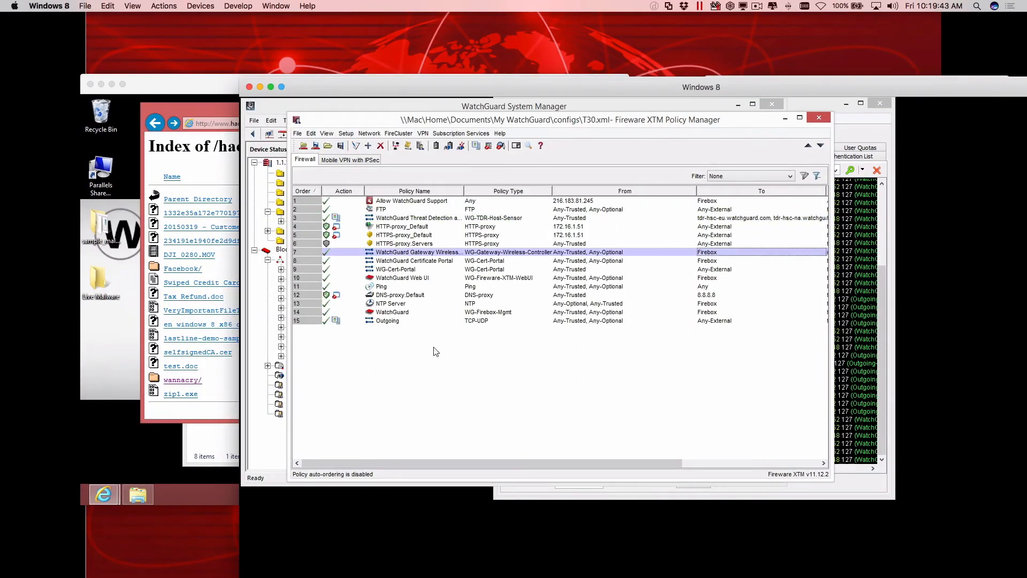
Compare the Outgoing and HTTP-proxy_Default policies in the list, then disable the Outgoing policy in its properties.
left_click(392, 321)
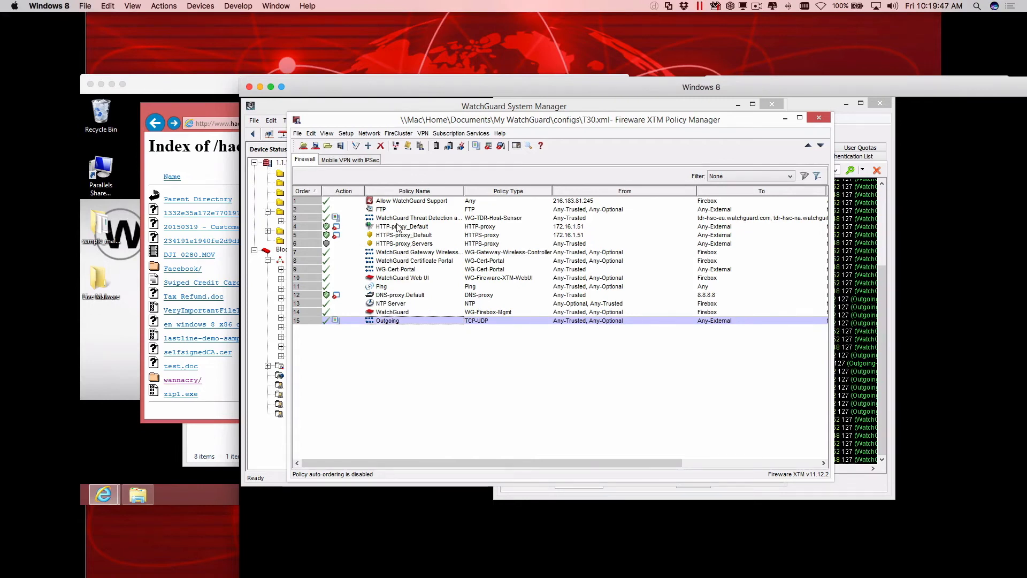
left_click(448, 227)
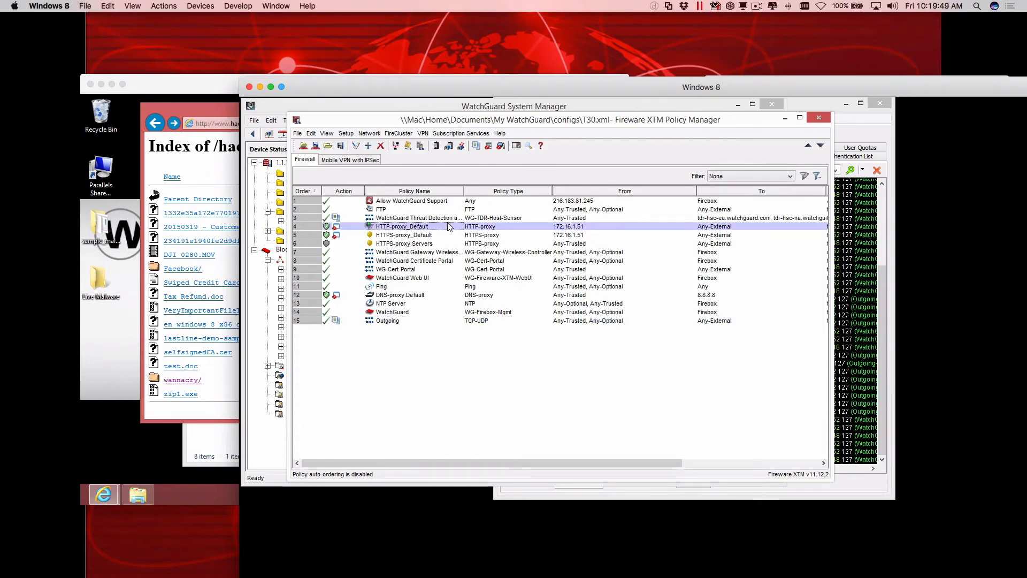
double_click(421, 322)
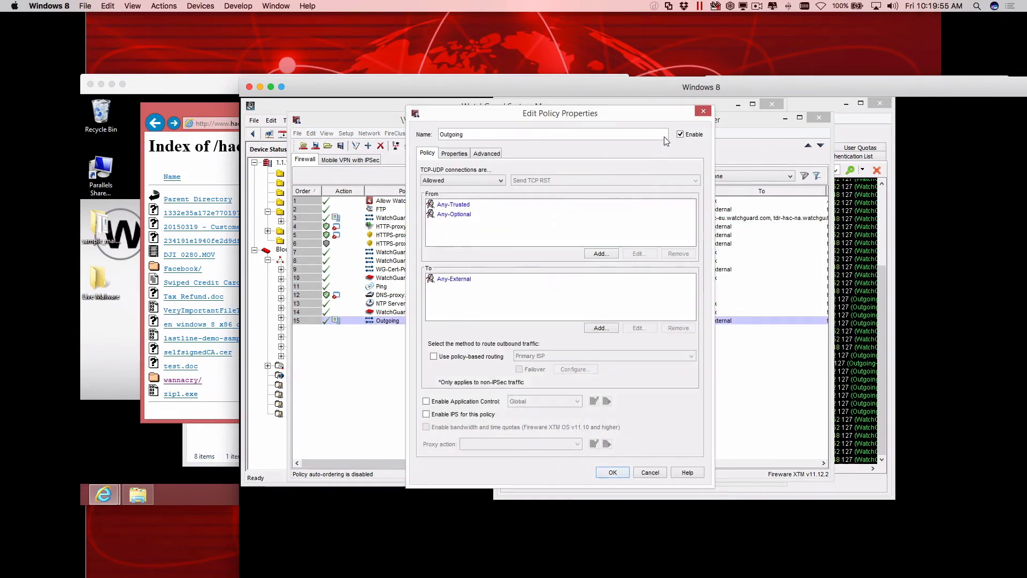
left_click(680, 134)
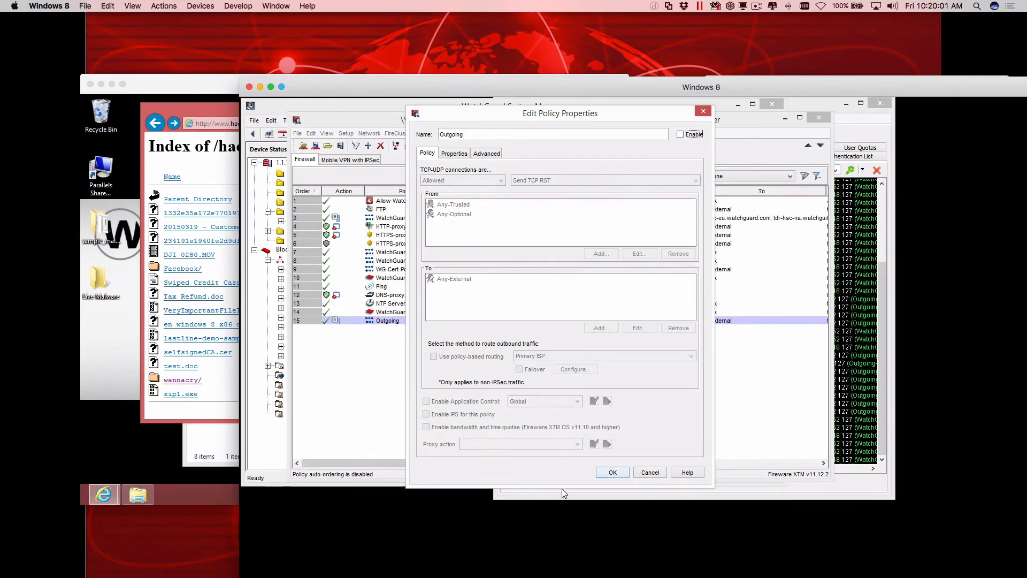
left_click(610, 472)
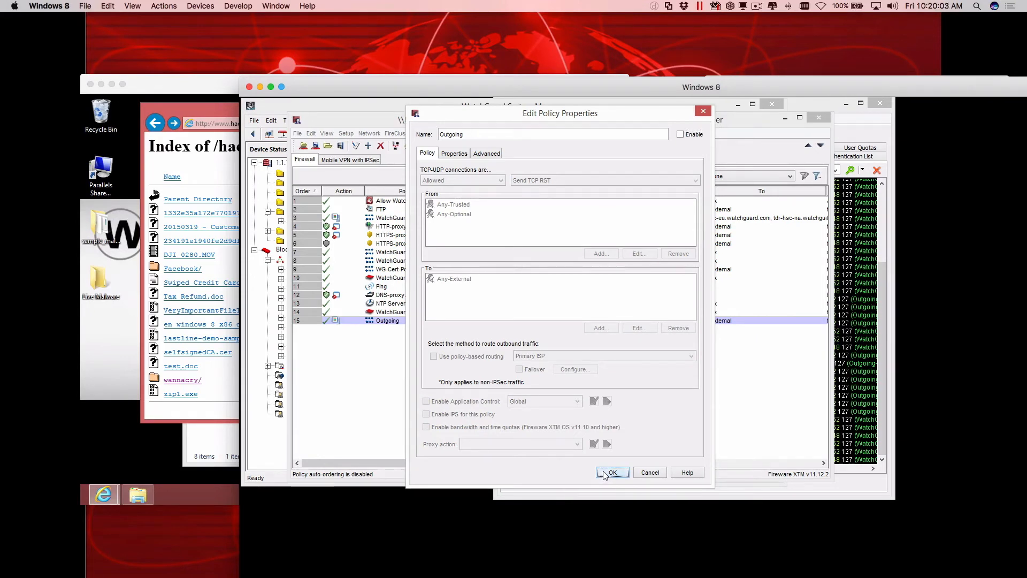
left_click(387, 322)
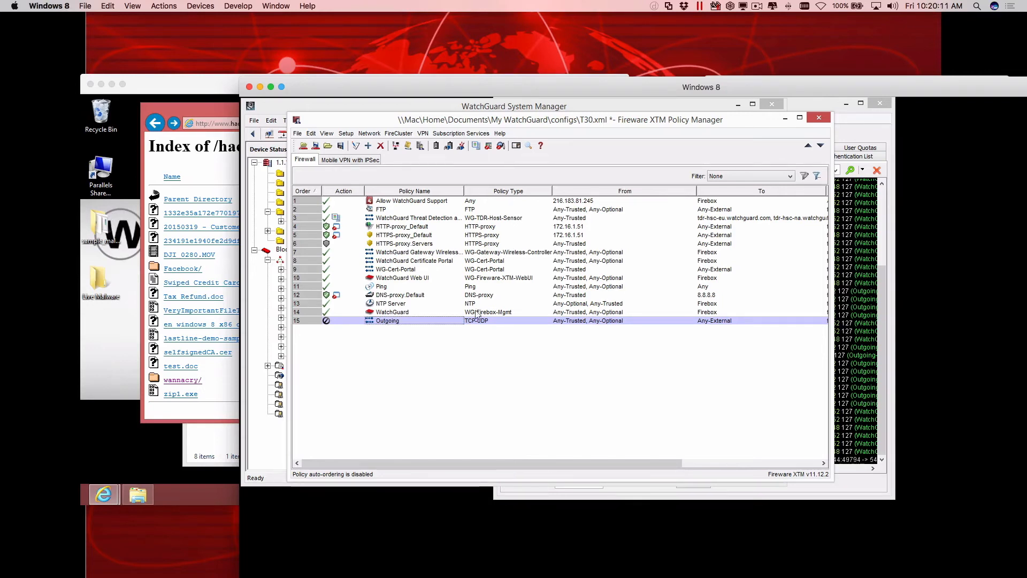
double_click(429, 320)
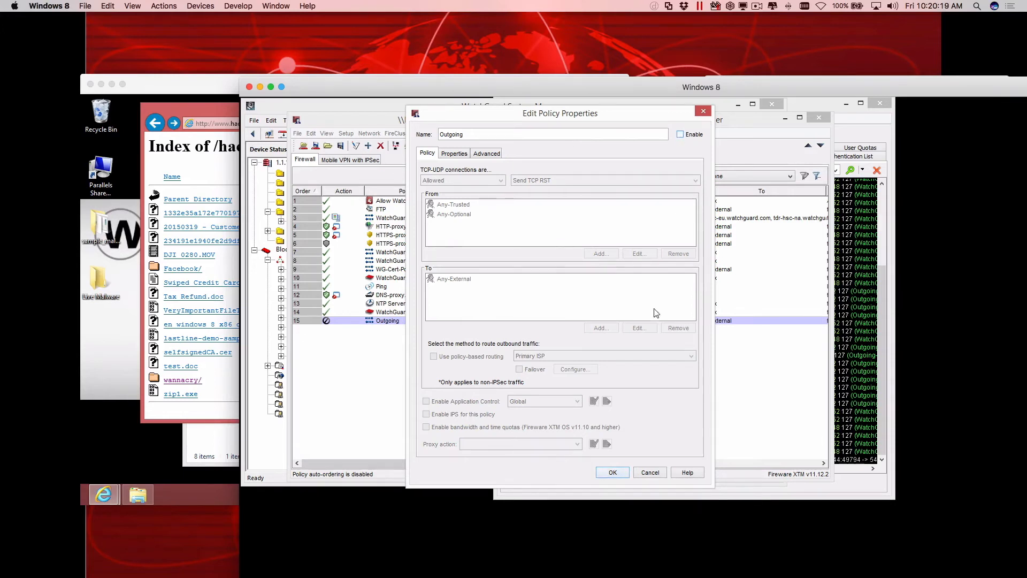
left_click(601, 469)
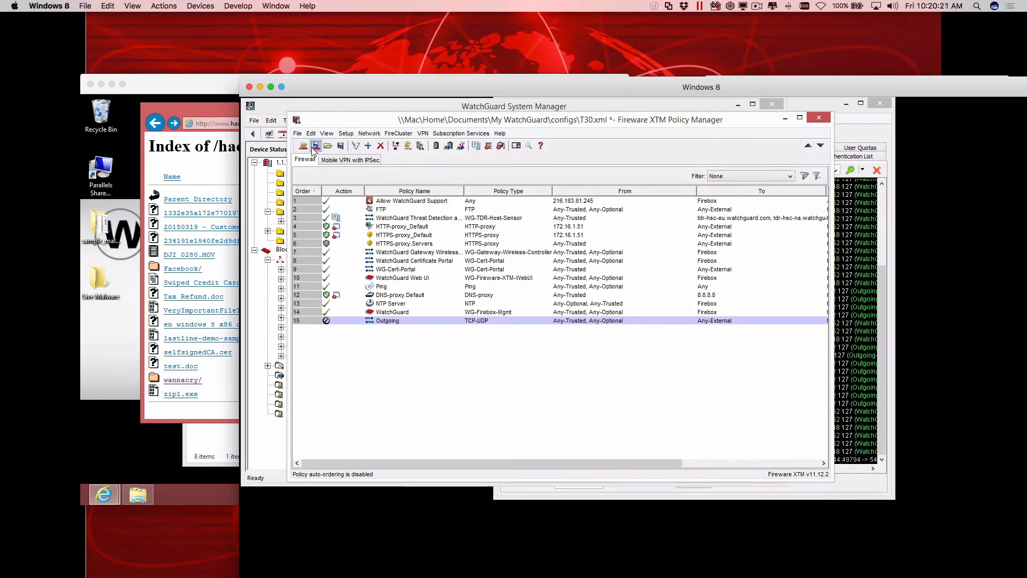
Save the configuration to the Firebox at 172.16.1.1 with the administrator passphrase, replacing the existing T30.xml file.
left_click(316, 146)
key("Return")
type("••••••")
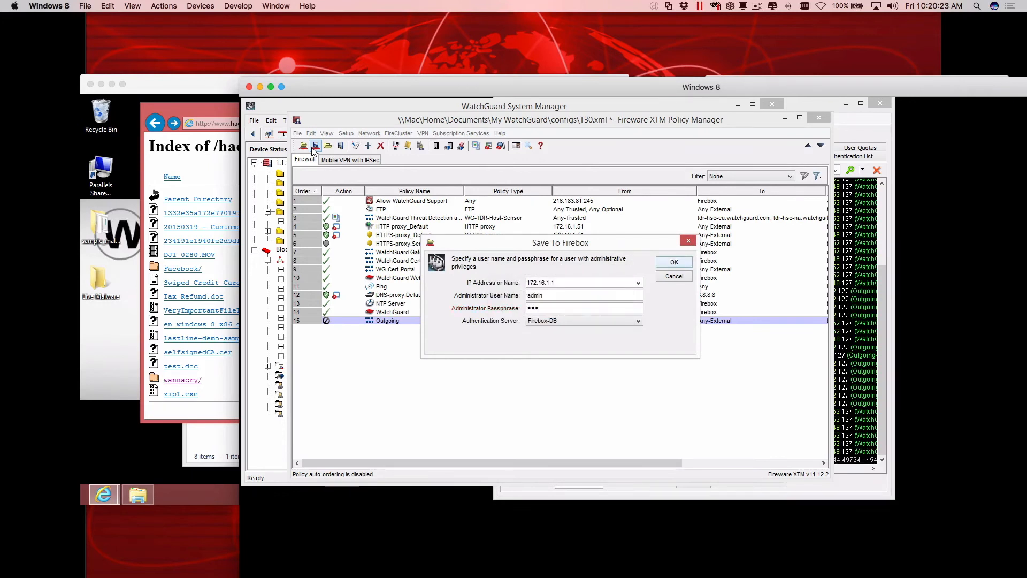
key("Return")
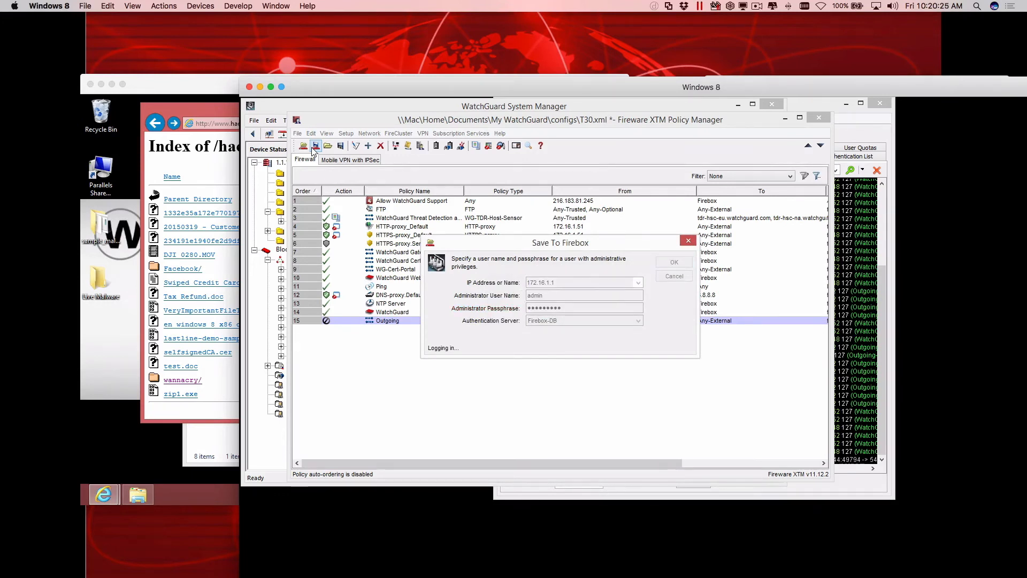
key("Return")
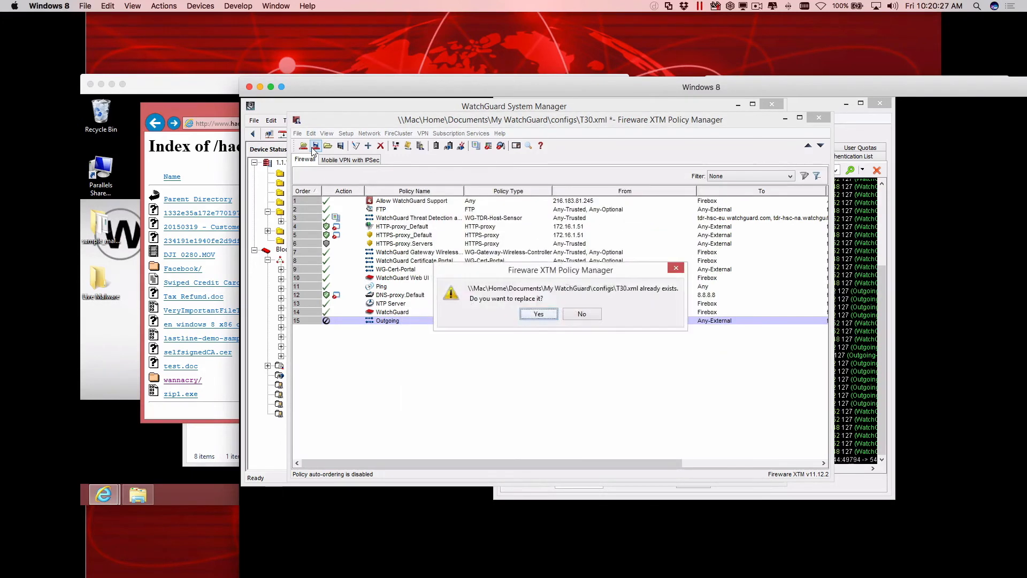
key("Return")
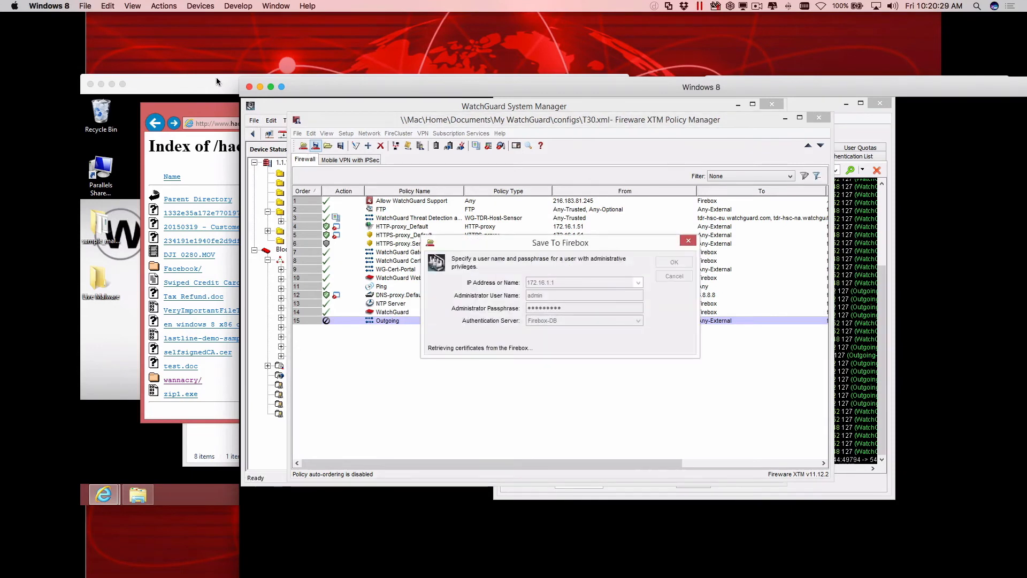
left_click(216, 78)
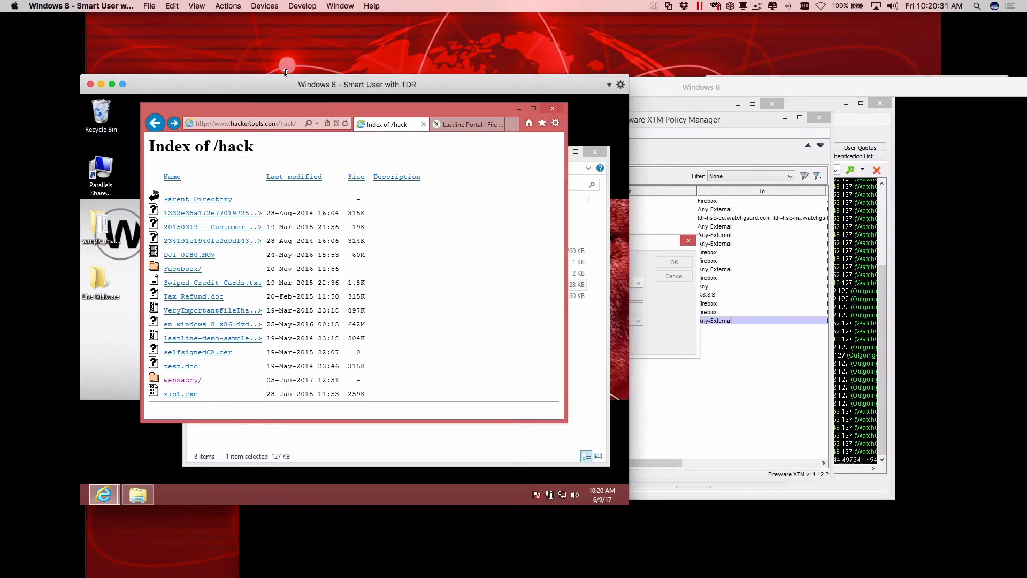
left_click(662, 294)
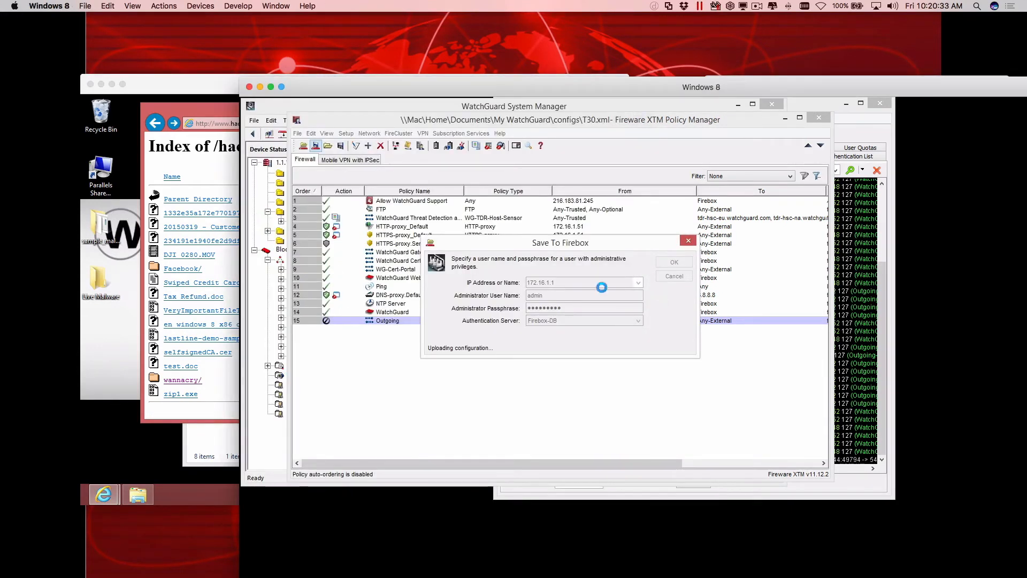
left_click(233, 112)
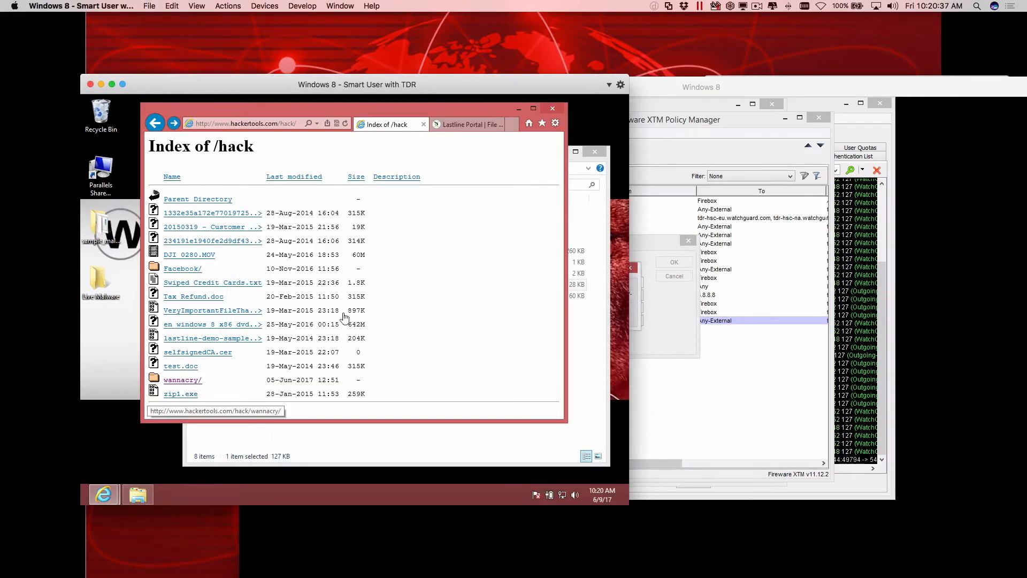
left_click(637, 322)
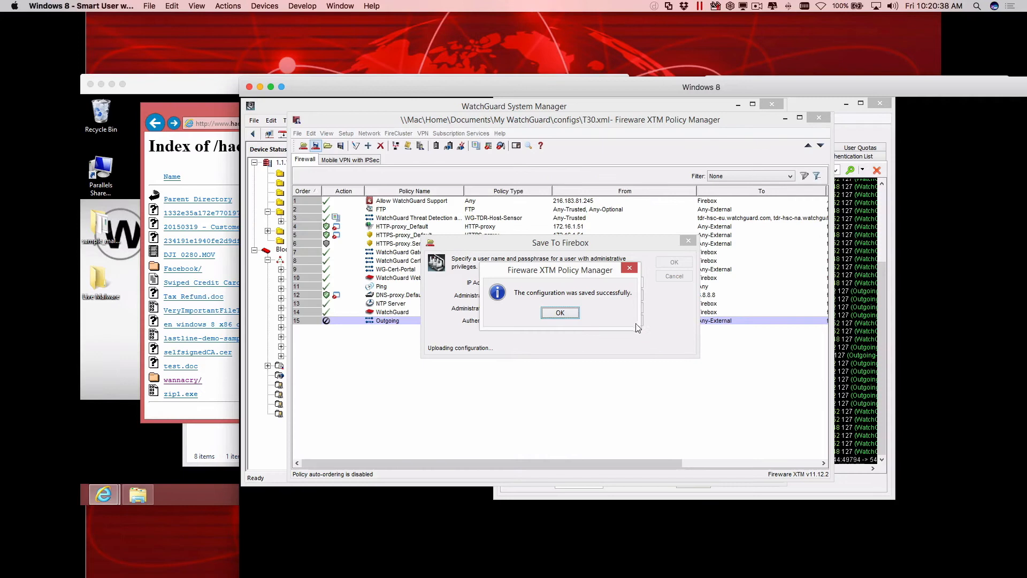
left_click(556, 313)
Open the HTTP-proxy_Default policy and view the configuration of its HTTP-Client.Default proxy action.
double_click(464, 227)
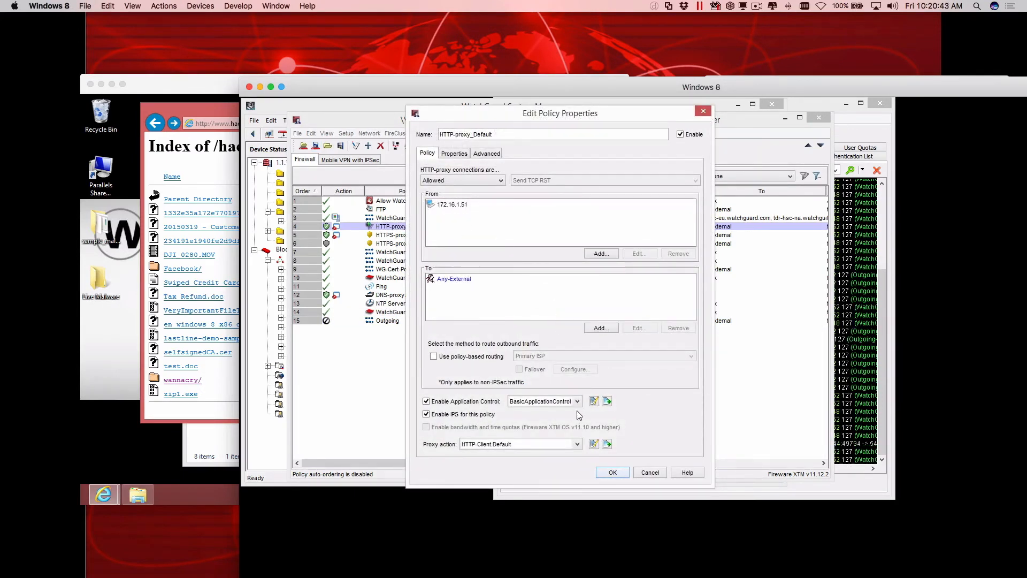
left_click(593, 443)
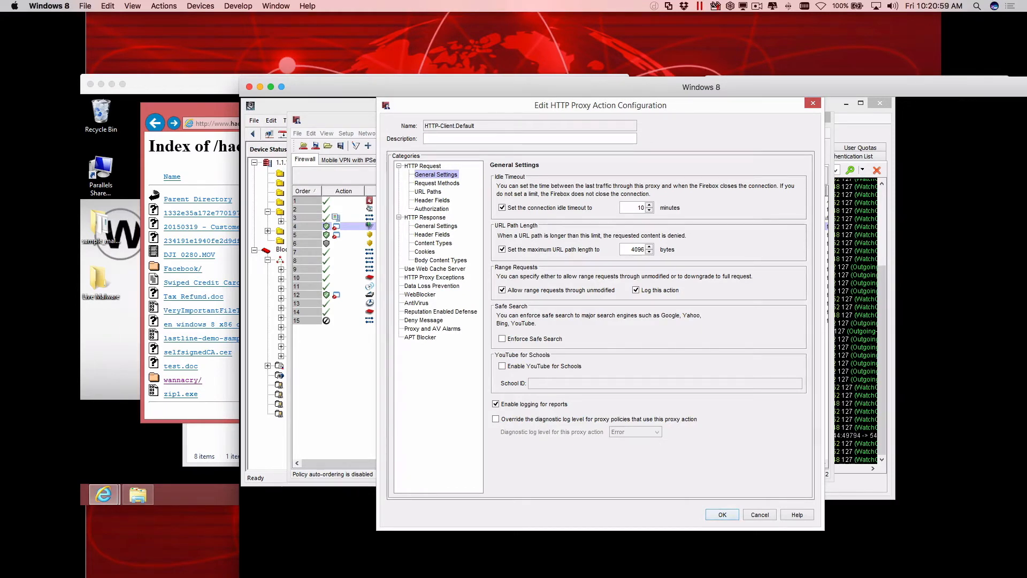
left_click(1, 300)
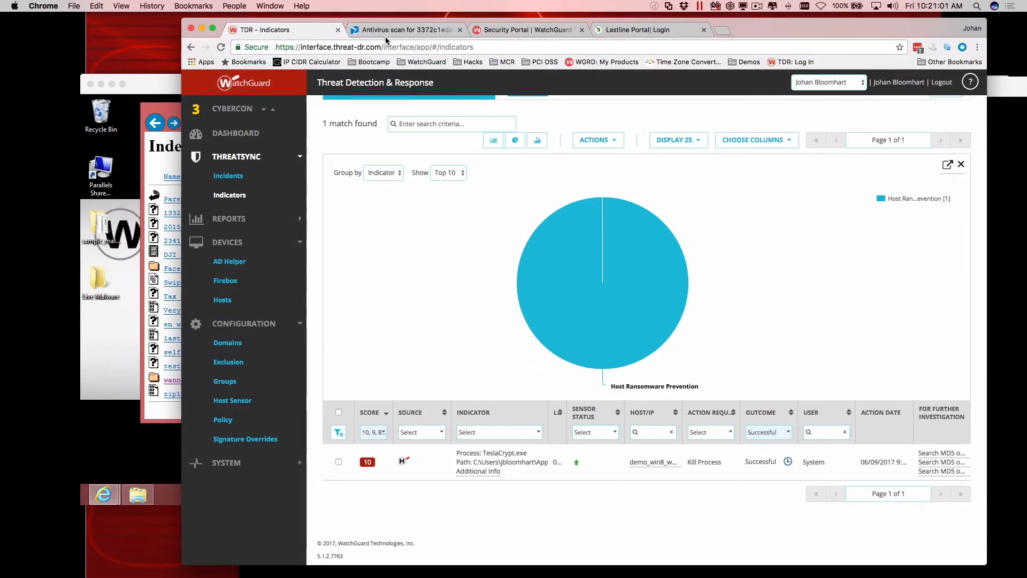
left_click(383, 33)
key("super+l")
type("www")
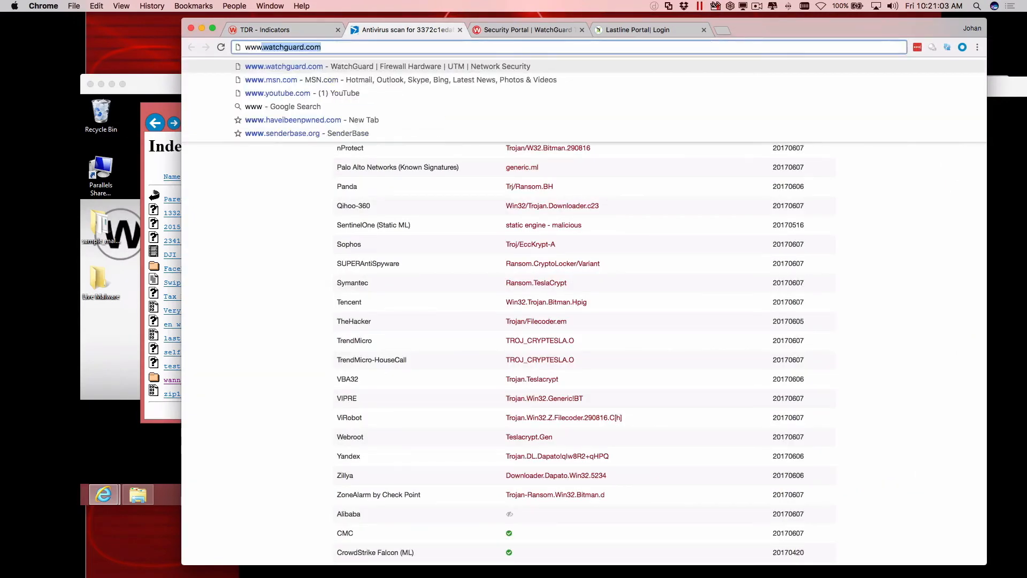
type(".youtube")
key("Down")
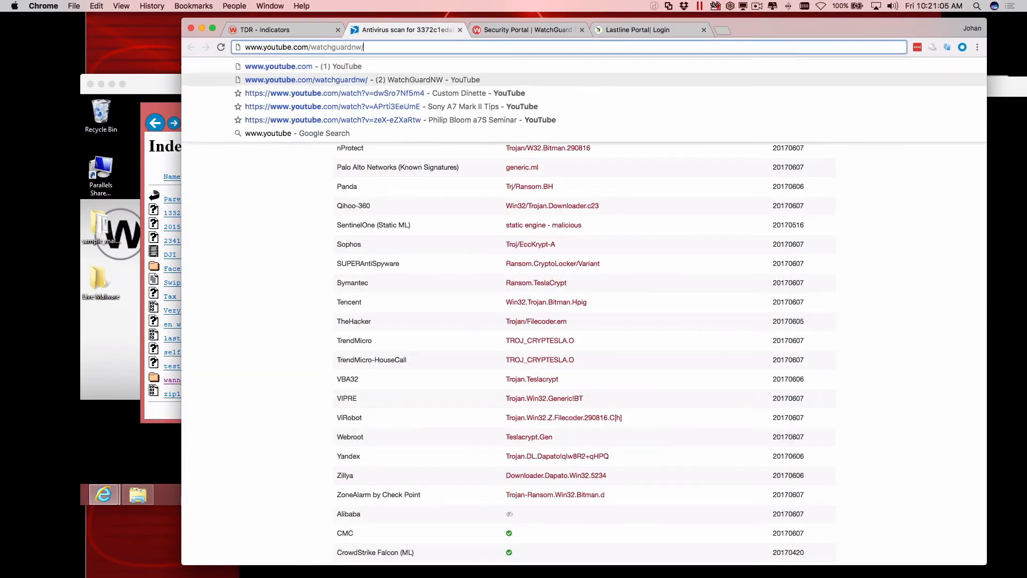
key("Return")
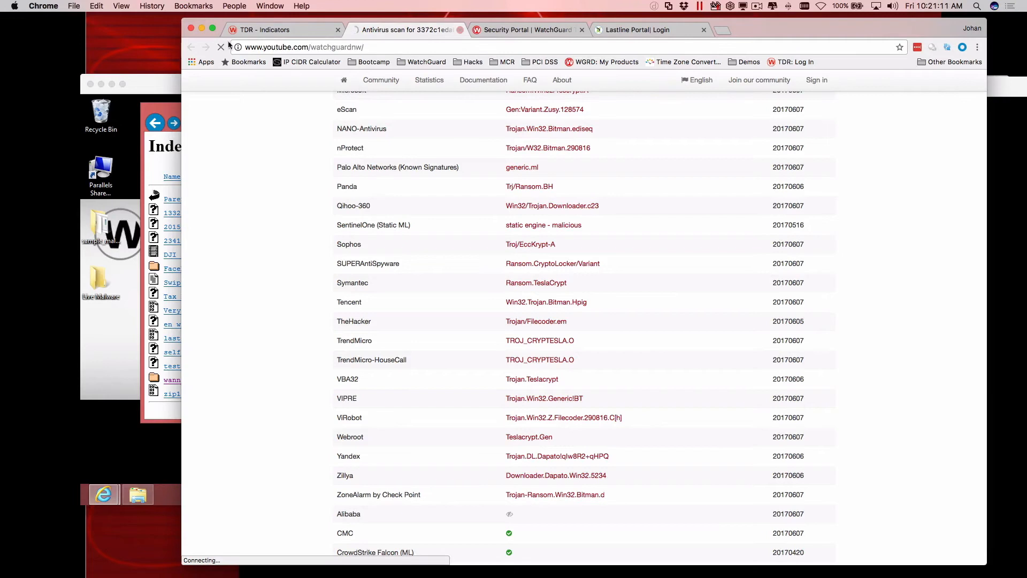
left_click(203, 28)
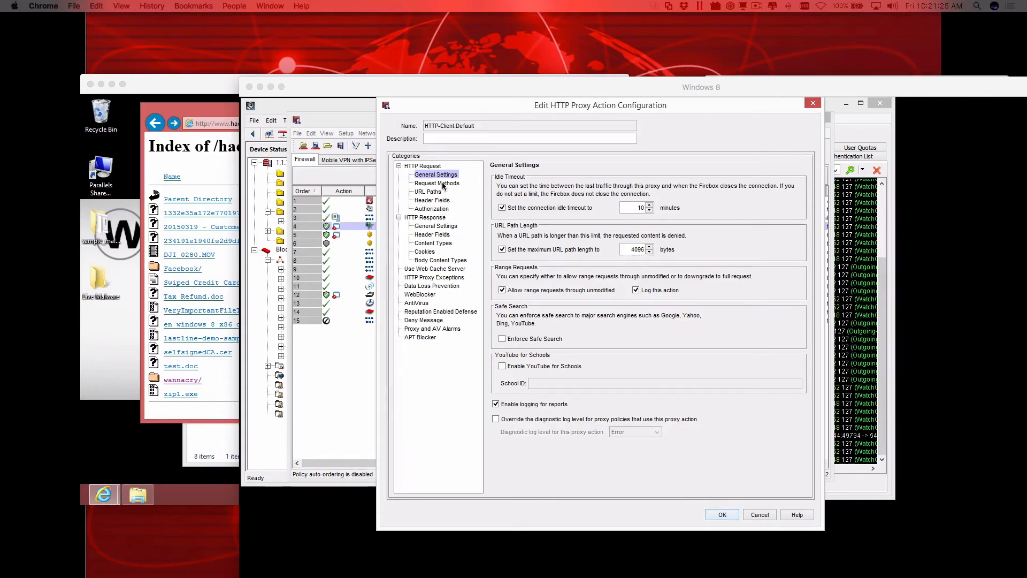
Close the HTTP proxy action and policy dialogs without saving, then enable the Outgoing policy again.
left_click(377, 371)
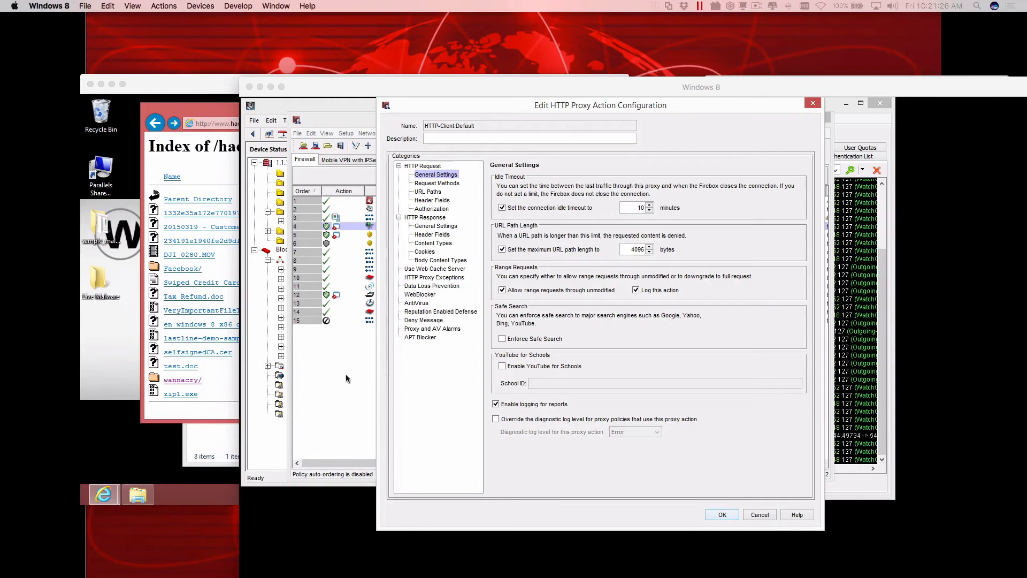
left_click(762, 515)
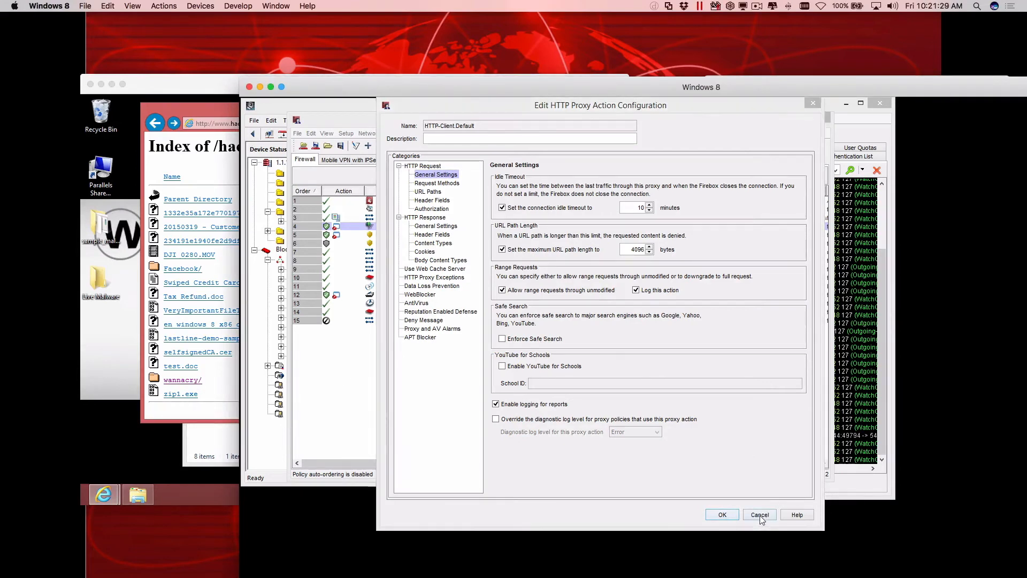
left_click(651, 473)
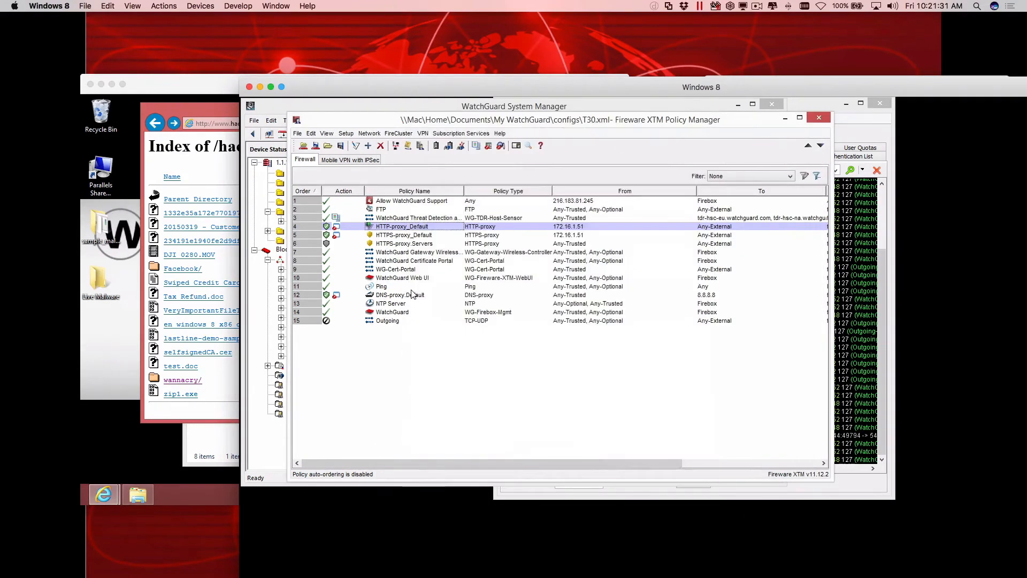
double_click(394, 321)
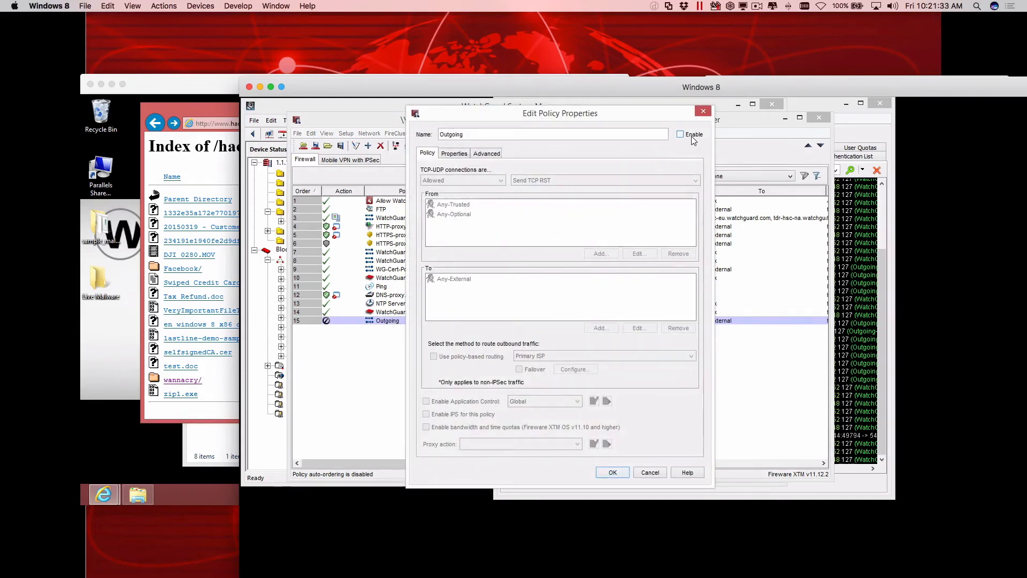
left_click(606, 475)
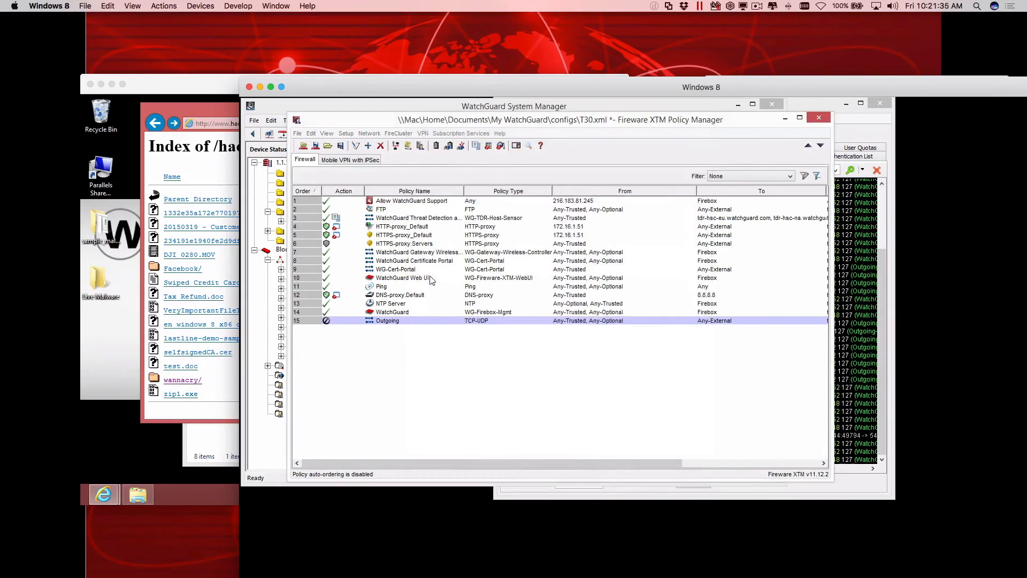
Save the configuration with the enabled Outgoing policy to the Firebox, entering the administrator passphrase and overwriting T30.xml.
left_click(315, 146)
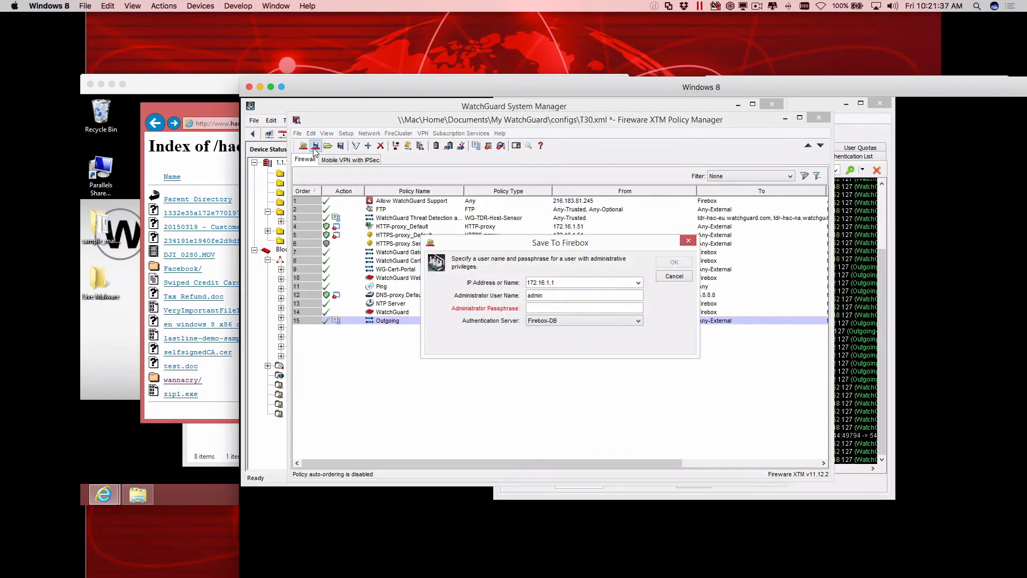
type("readwrit")
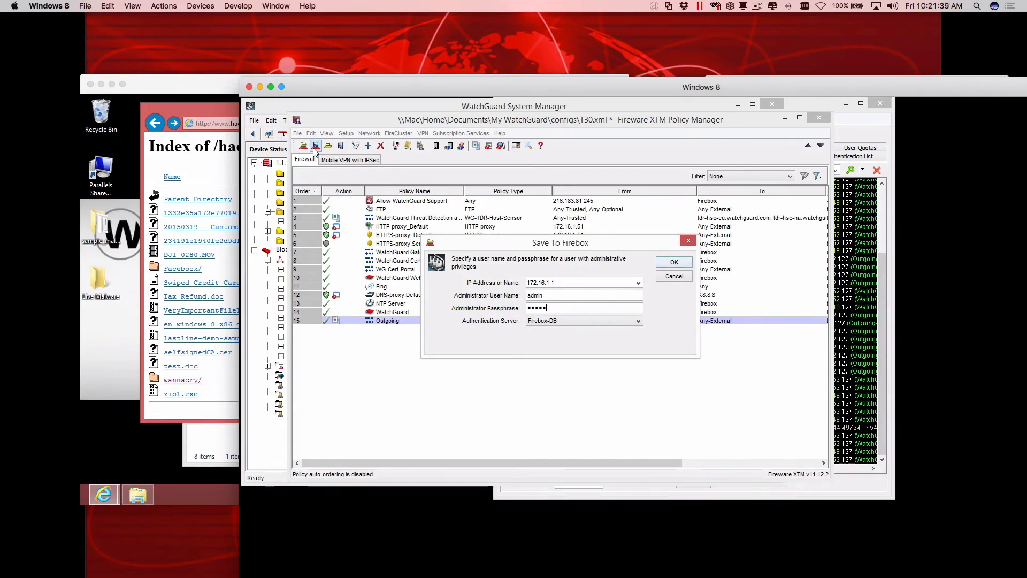
type("ite")
key("Return")
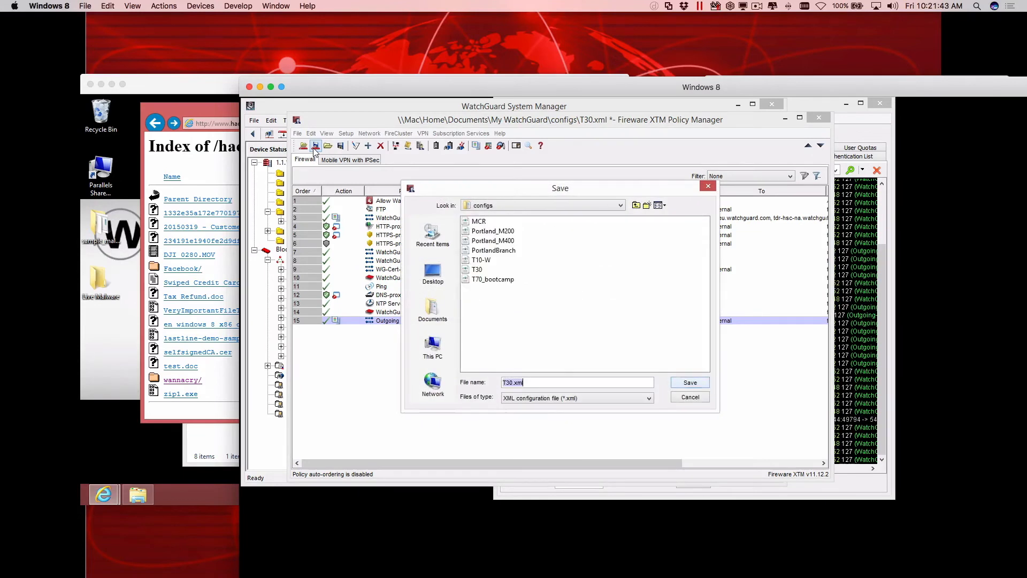
key("Return")
key("Return")
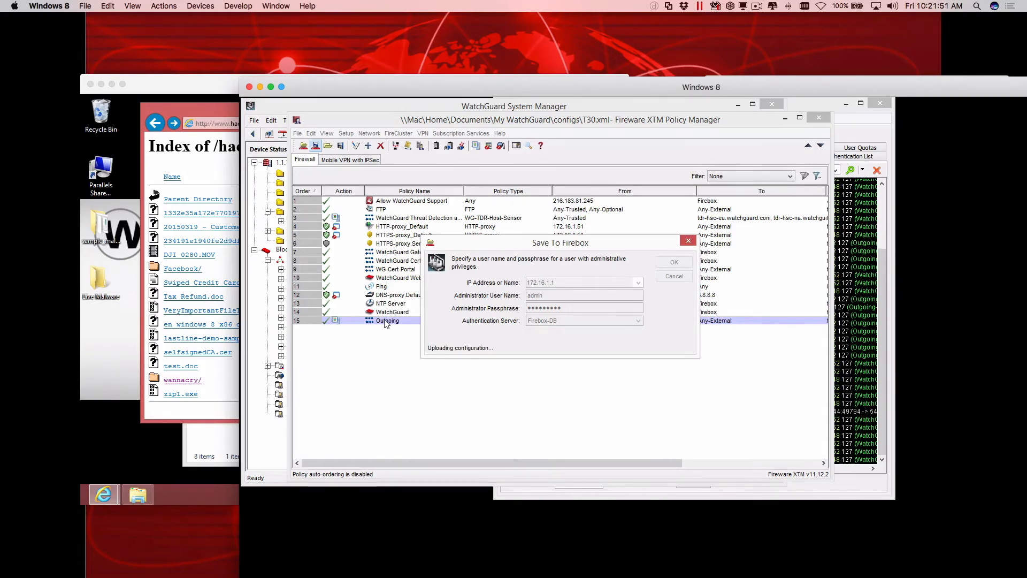
left_click(566, 313)
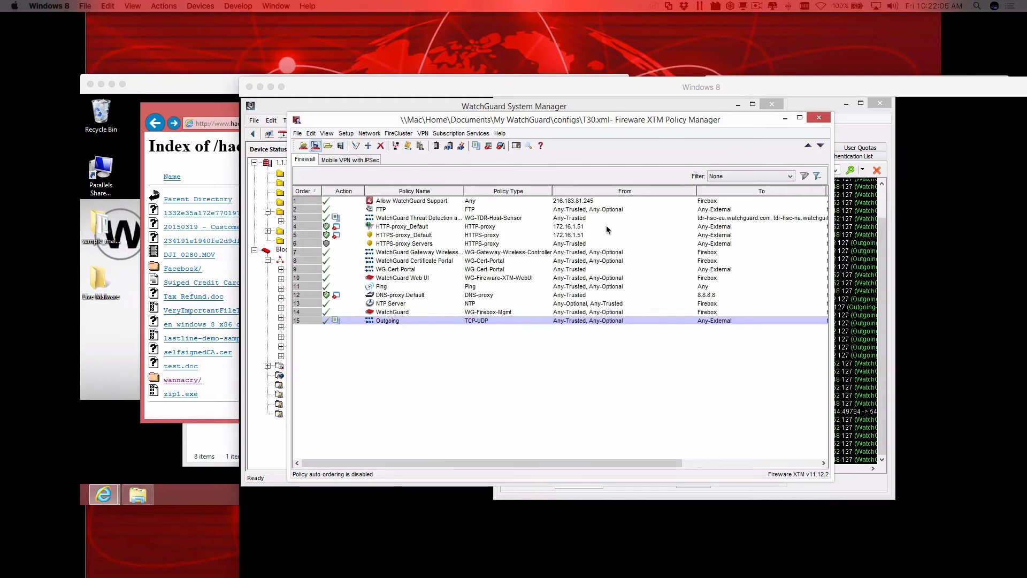
Switch to Chrome, view the uploaded videos of the WatchGuardNW YouTube channel, and move the browser out of the way.
left_click(577, 227)
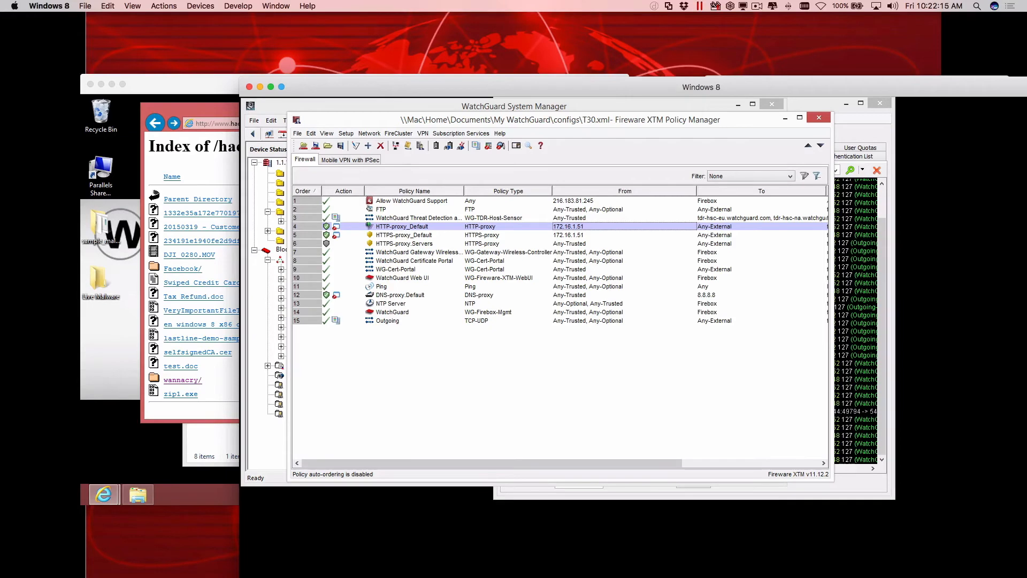
key("super+Tab")
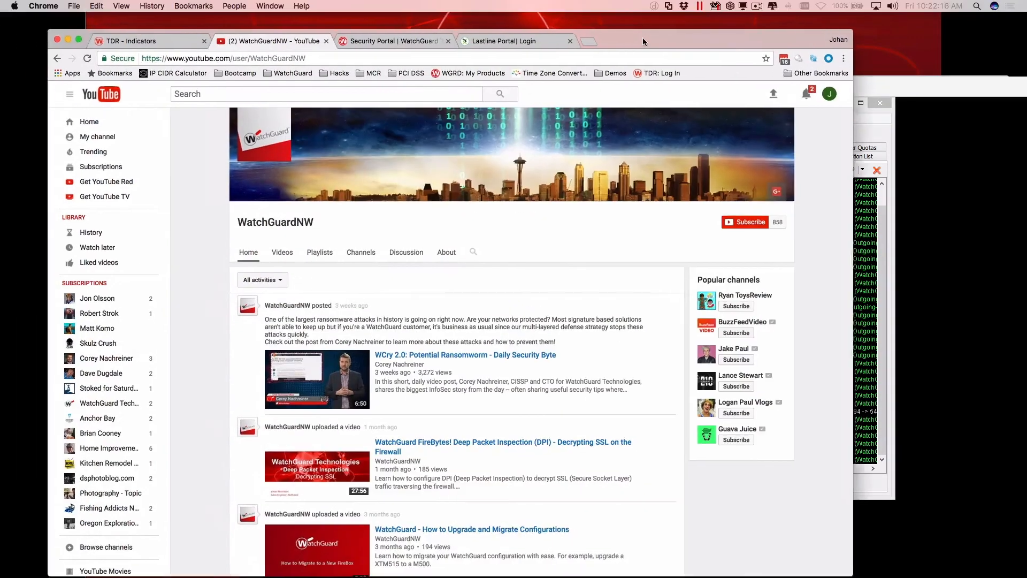
left_click_drag(643, 37, 664, 33)
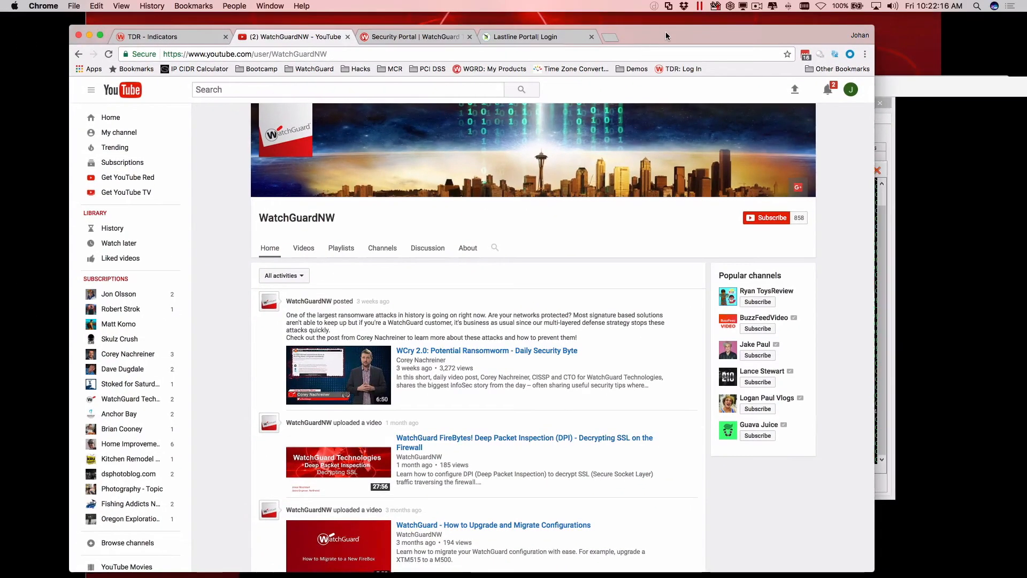
left_click(304, 248)
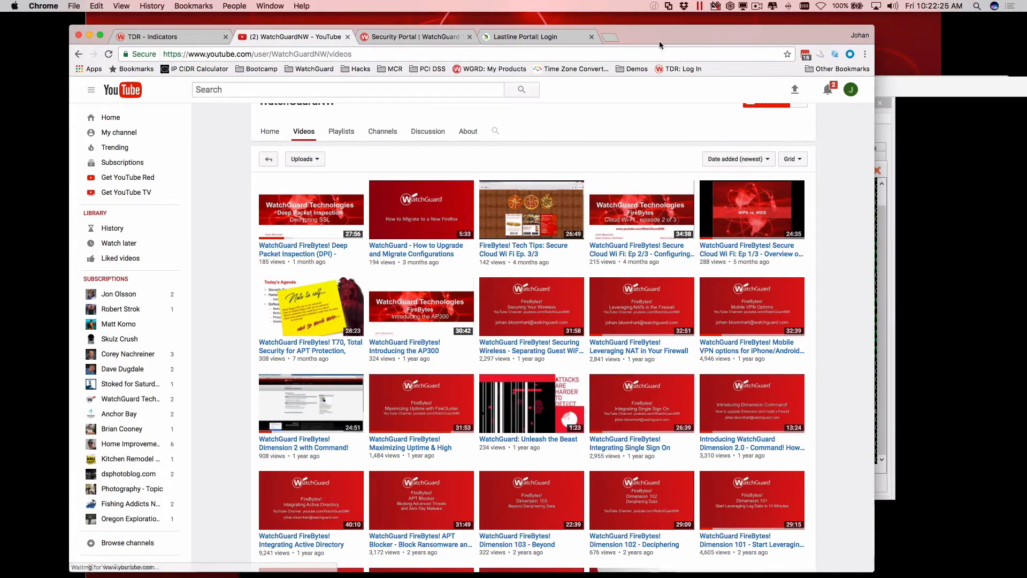
left_click_drag(664, 40, 3, 160)
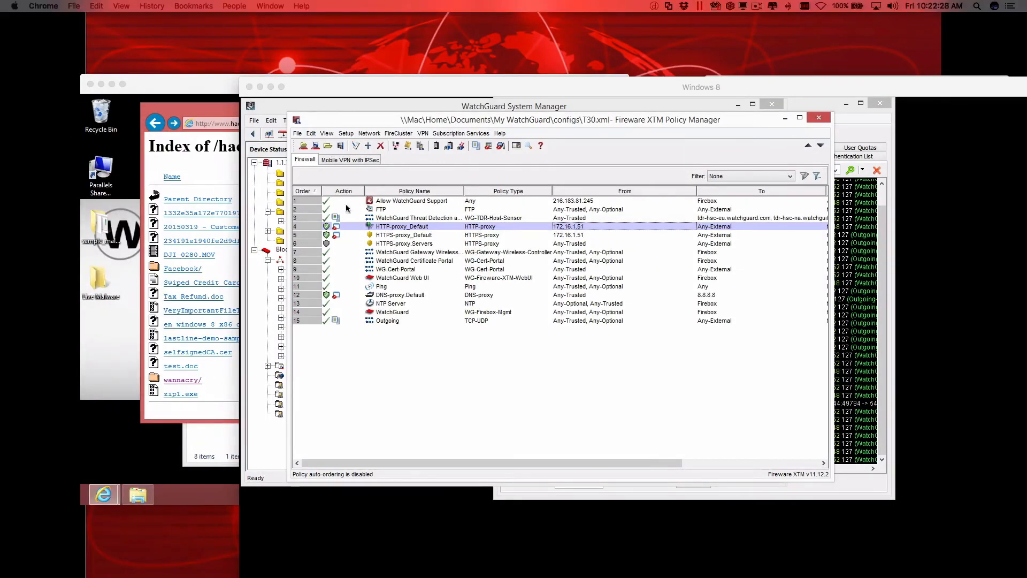
Open the HTTP-Client.Default proxy action of the HTTP-proxy_Default policy and show its response Body Content Types rules in the advanced view.
left_click(413, 229)
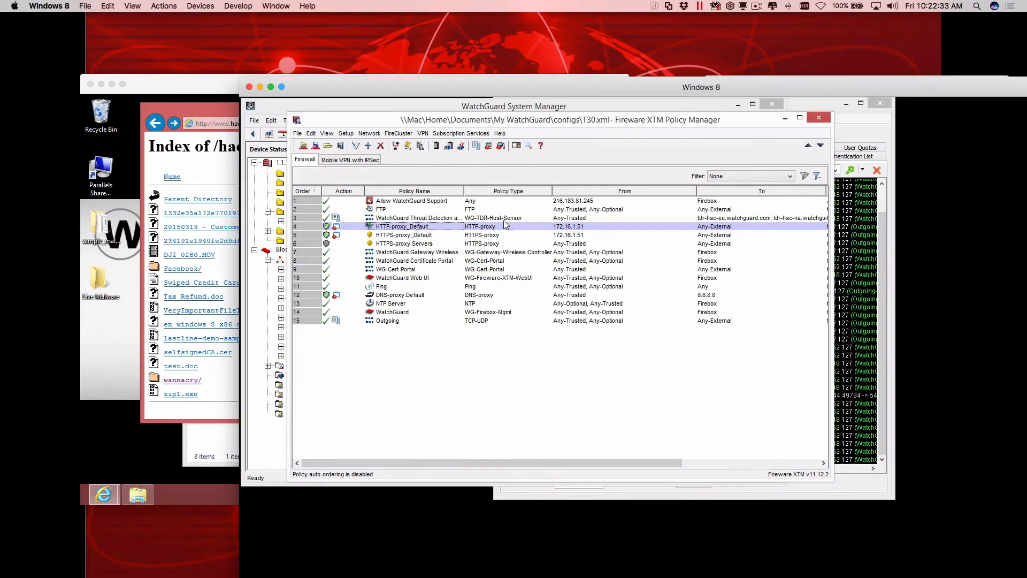
double_click(585, 230)
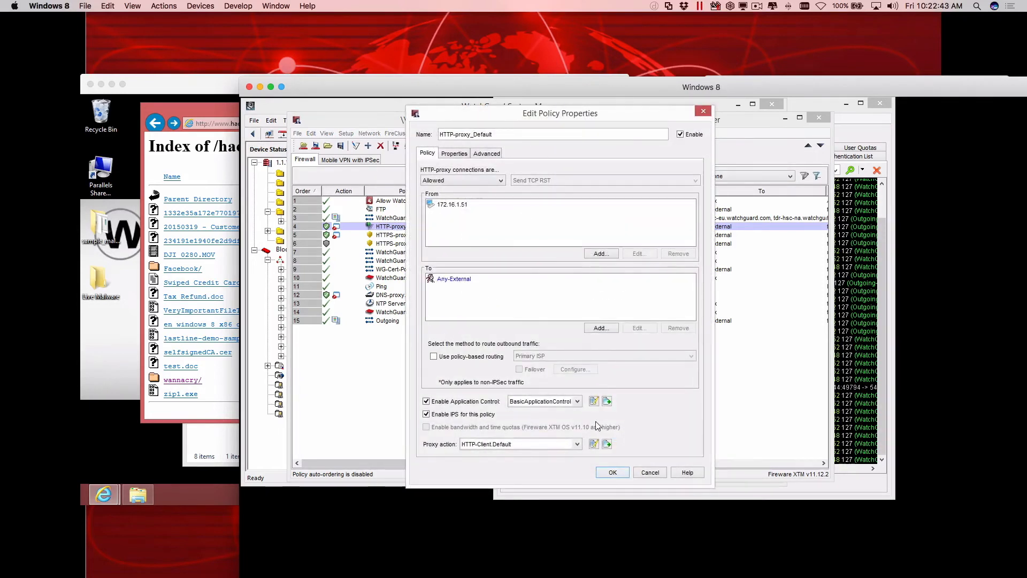
left_click(594, 443)
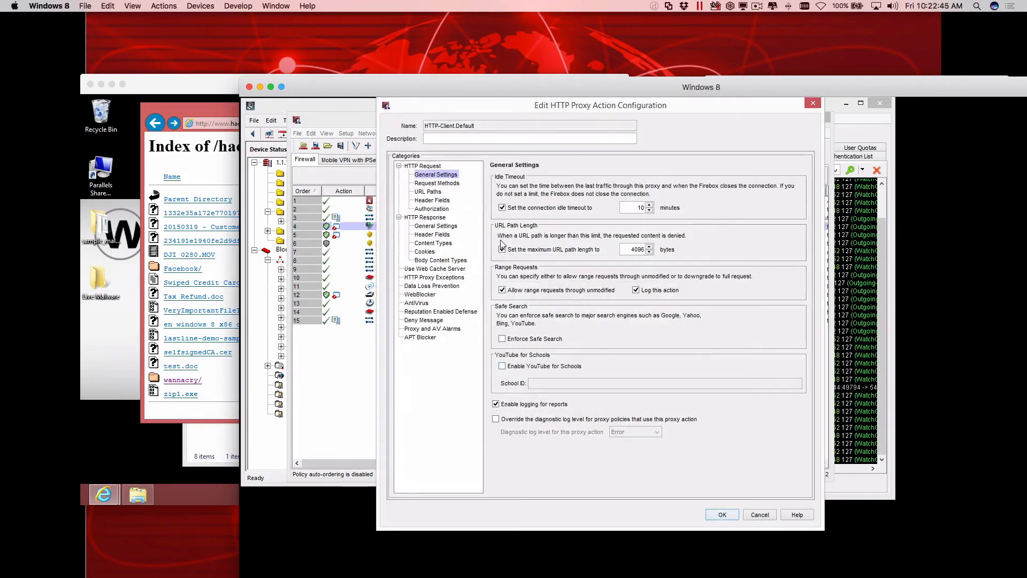
left_click(431, 235)
left_click(429, 242)
left_click(423, 260)
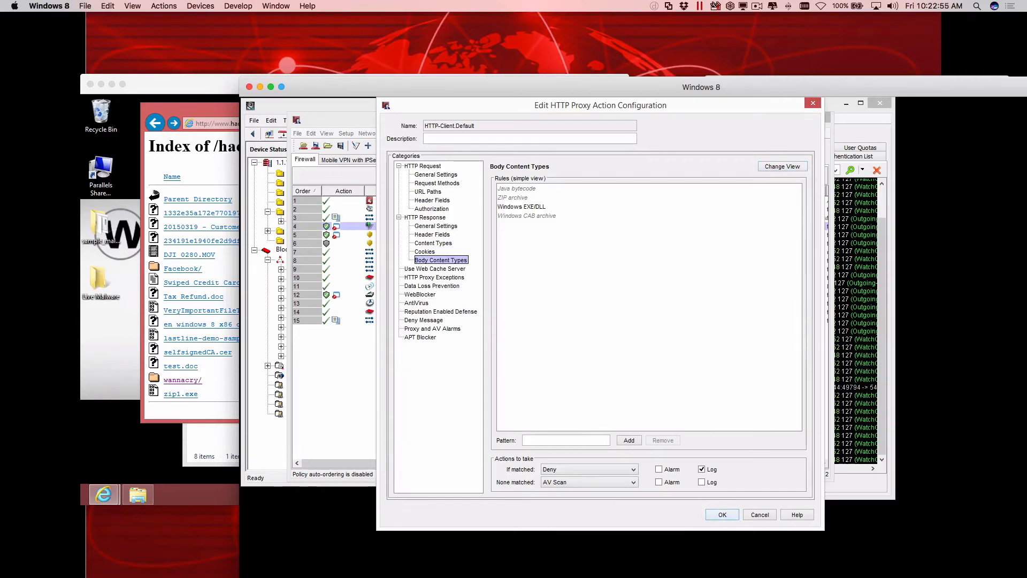
left_click(801, 167)
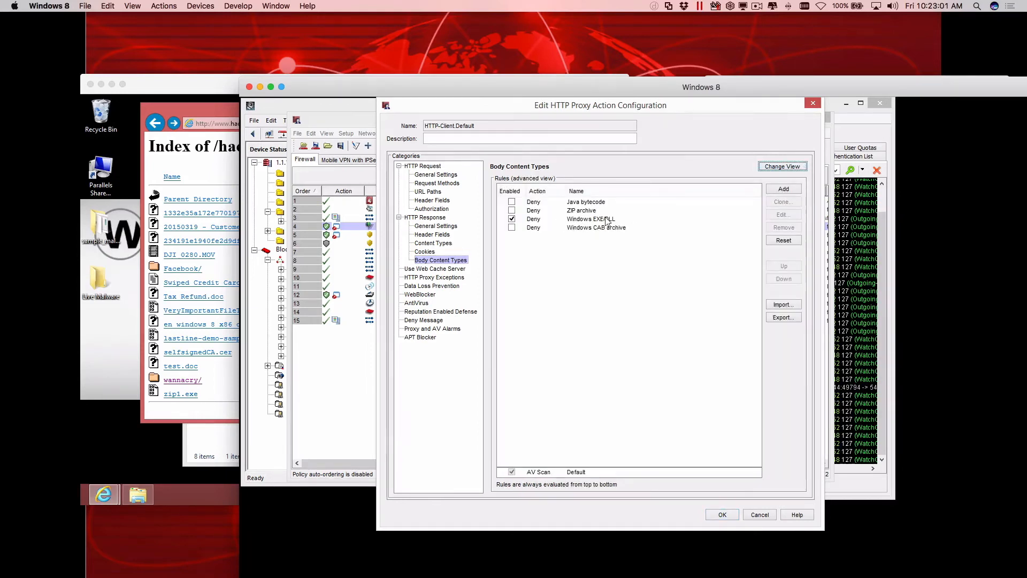
On the Smart User with TDR machine, try to download WannaCry.exe from the wannacry folder and highlight the stated reason.
left_click(191, 130)
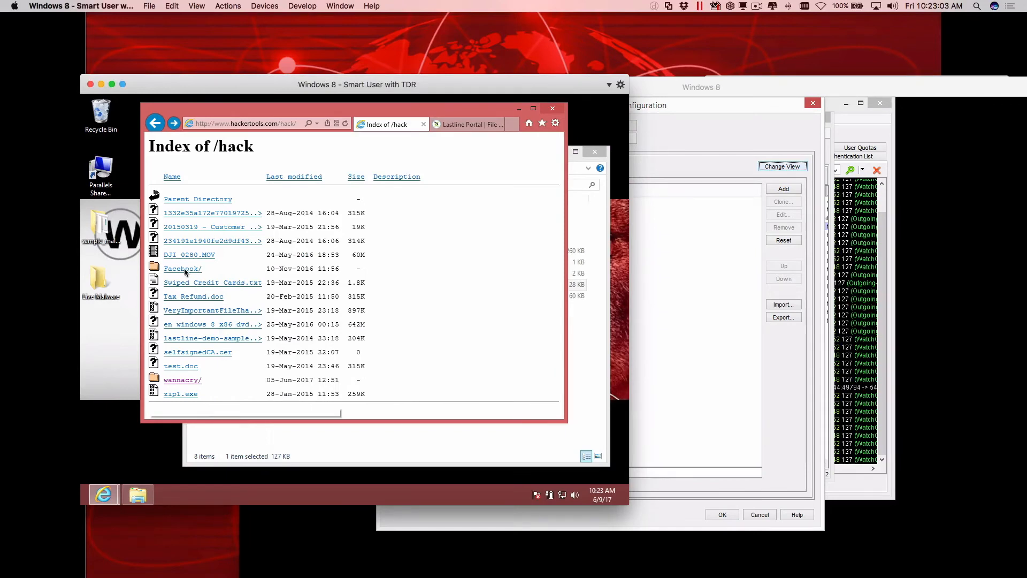
left_click(175, 381)
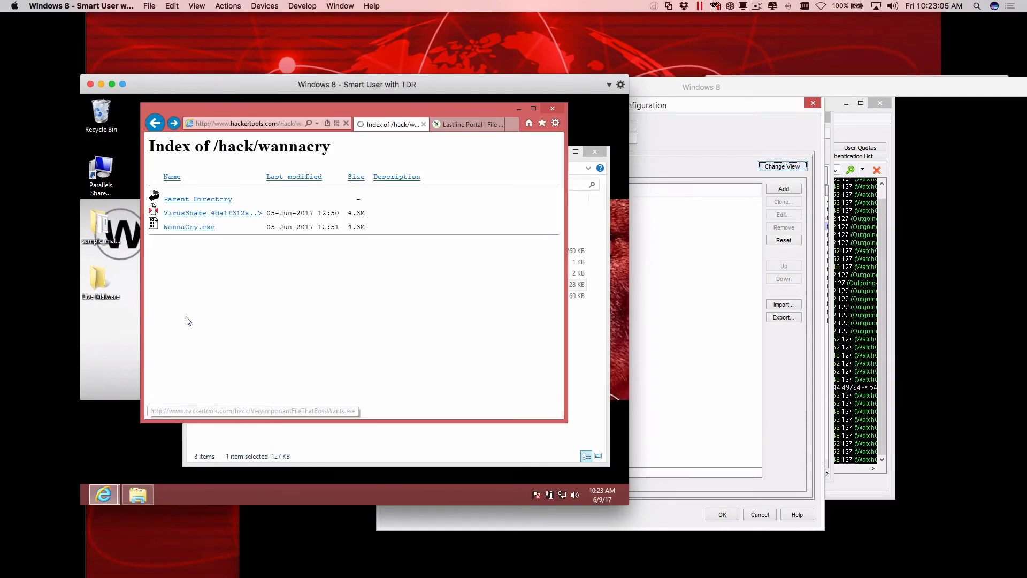
left_click(181, 229)
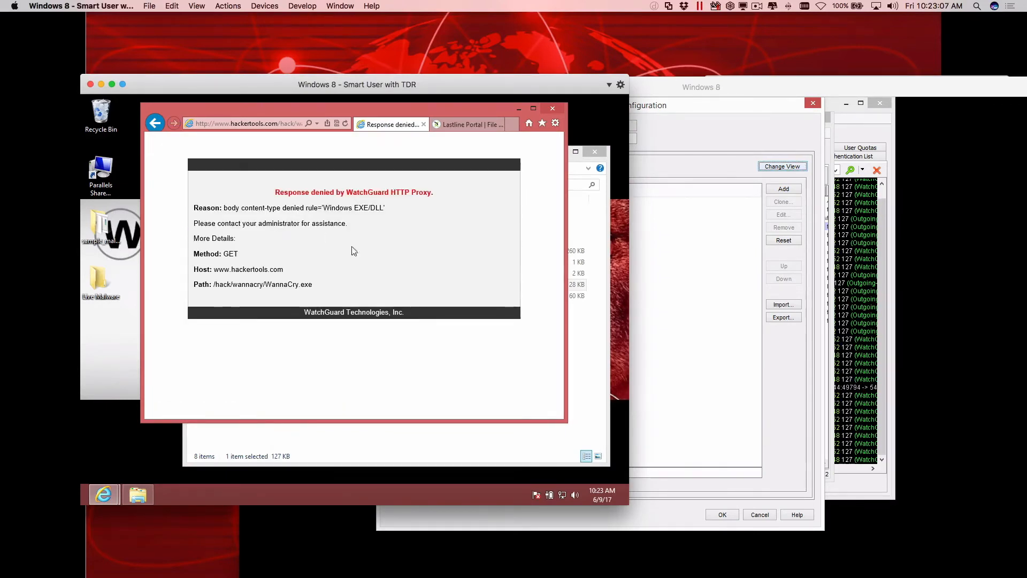
left_click_drag(239, 207, 304, 210)
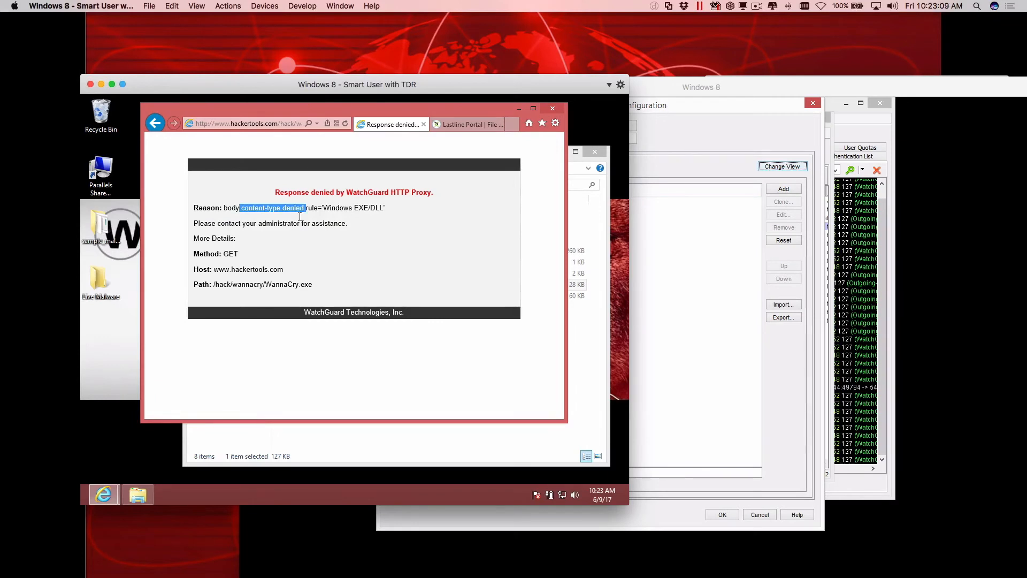
left_click(309, 214)
left_click_drag(368, 210, 345, 193)
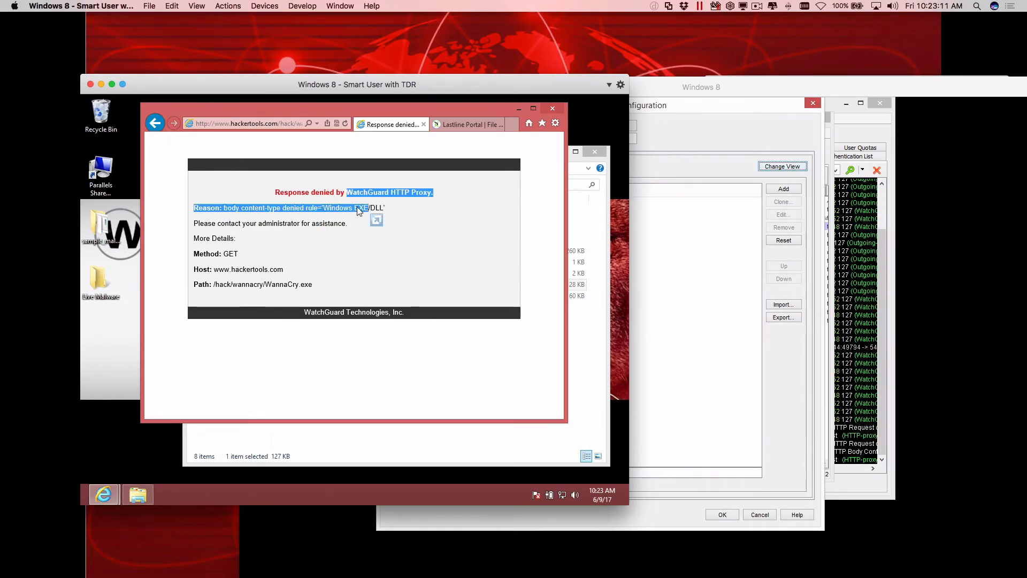
left_click(372, 216)
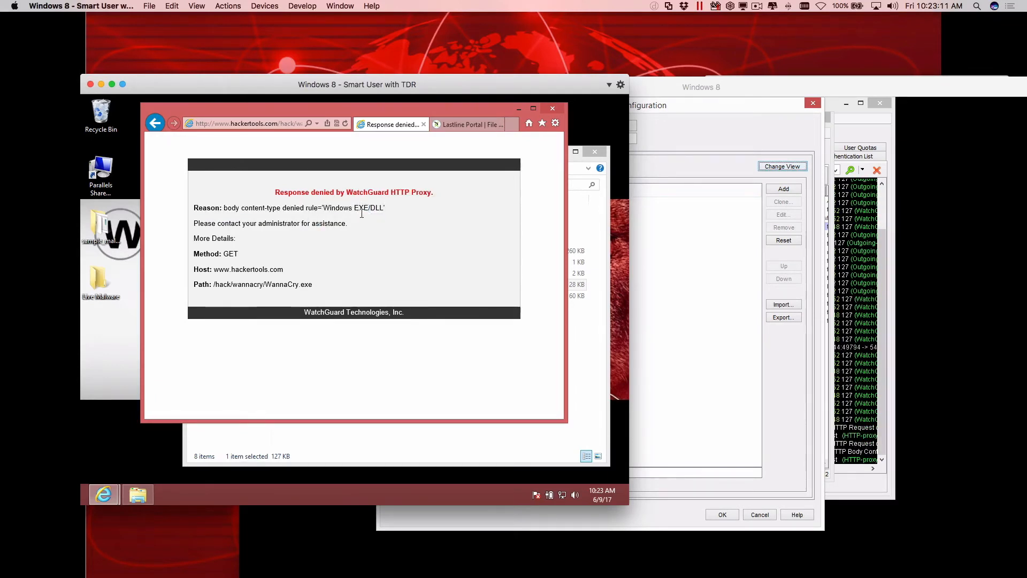
Set the action of the Windows EXE/DLL body content type rule to AV Scan and accept the proxy action and policy changes.
left_click(666, 263)
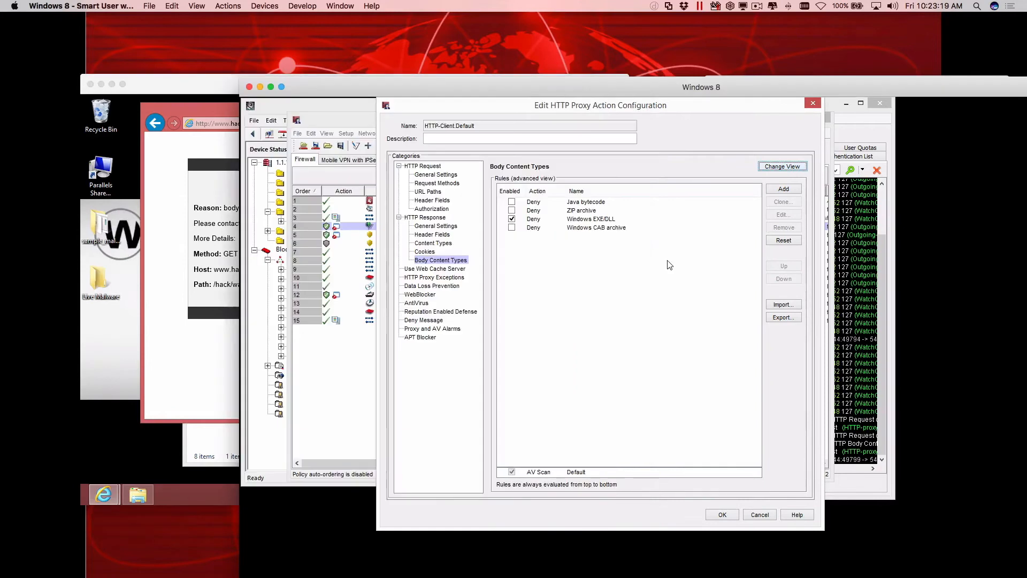
left_click(536, 219)
double_click(536, 219)
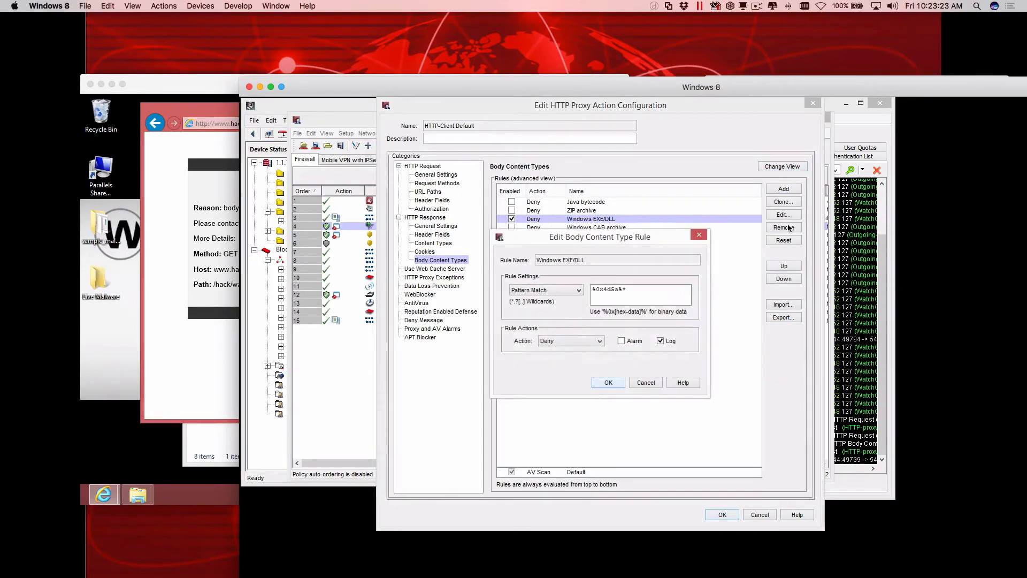
left_click(565, 341)
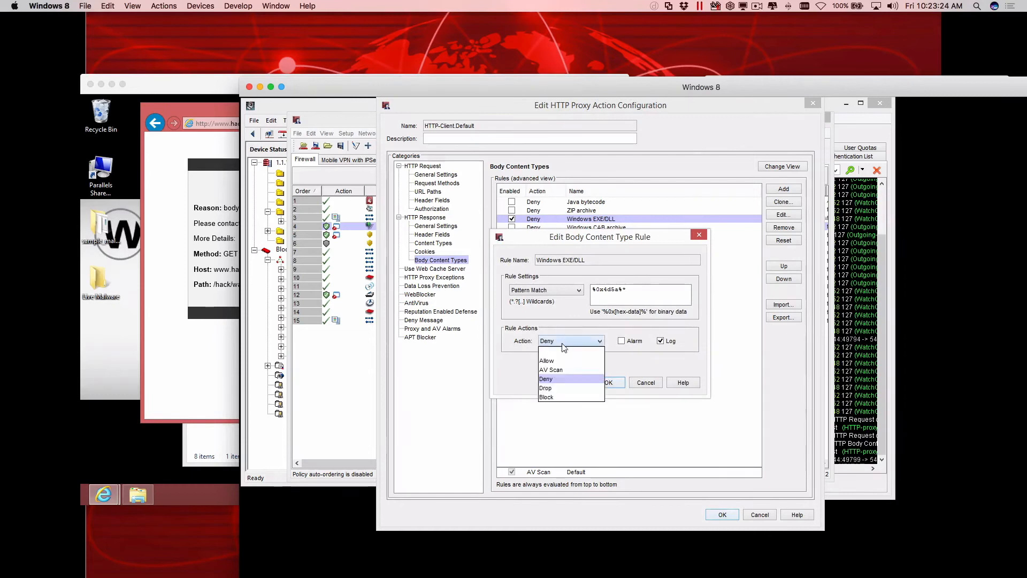
left_click(551, 370)
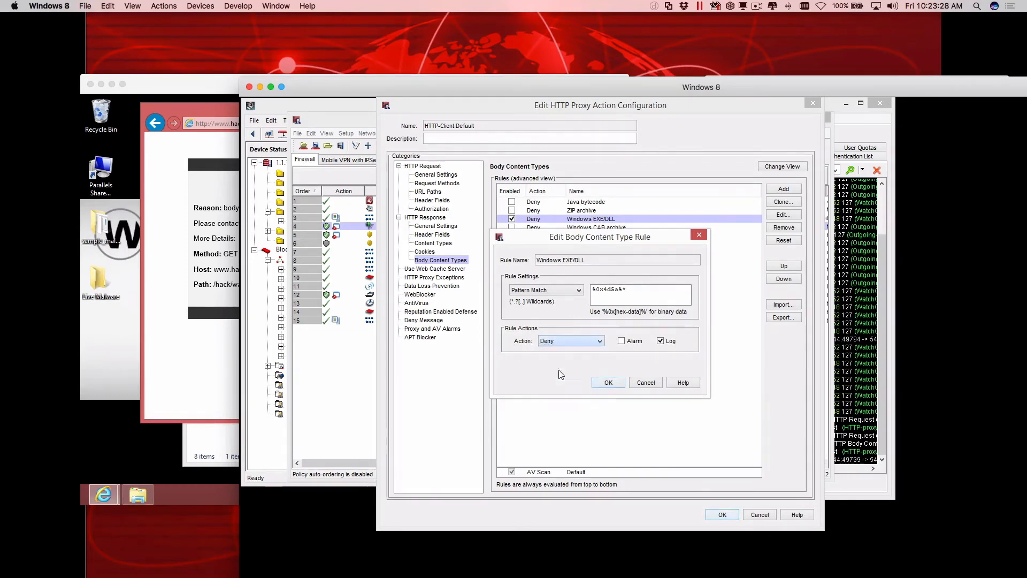
left_click(611, 383)
left_click(719, 515)
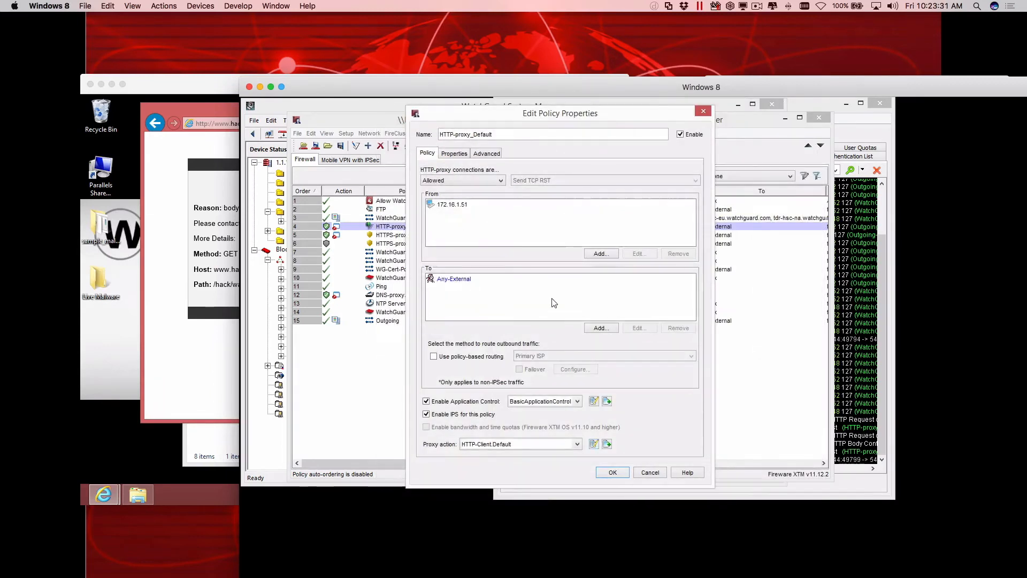
left_click(613, 472)
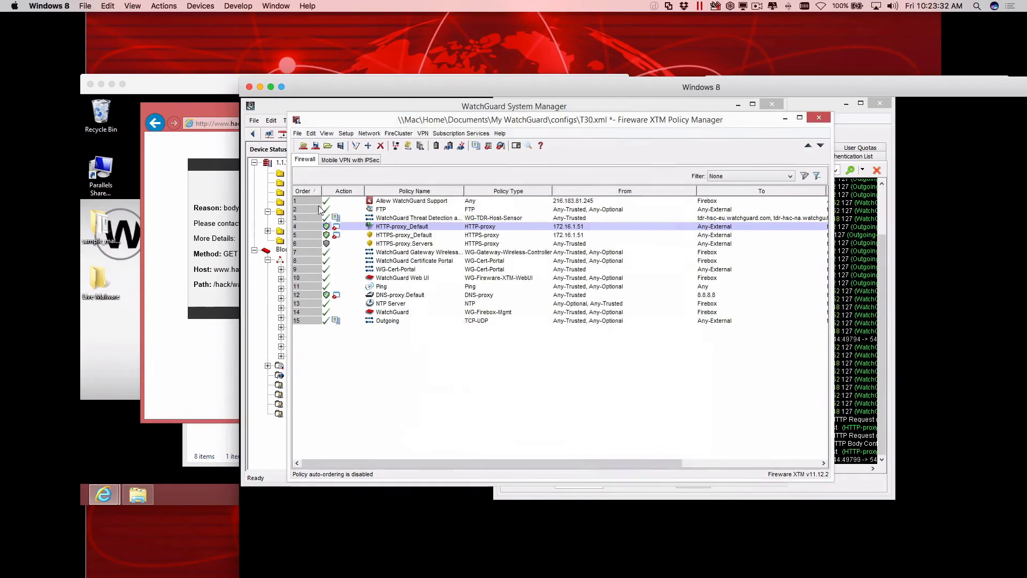
Save the changed configuration to the Firebox, entering the administrator passphrase and overwriting T30.xml.
left_click(316, 146)
type("read")
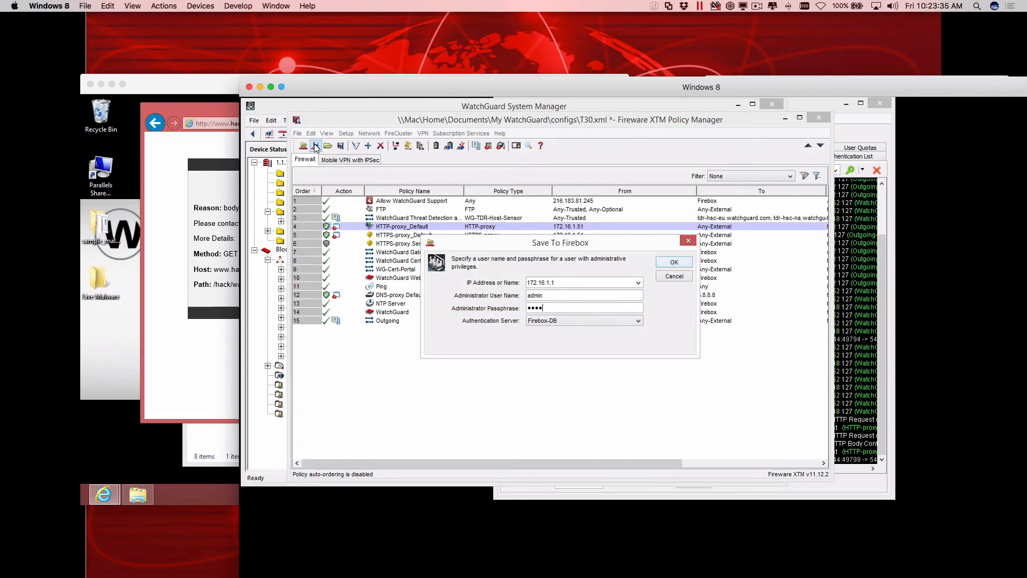
key("Return")
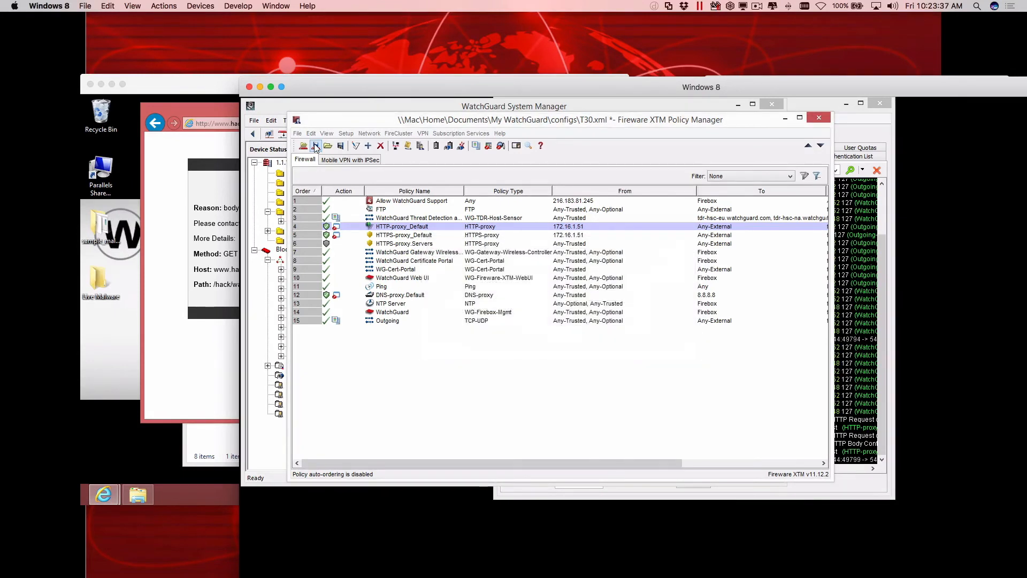
key("Return")
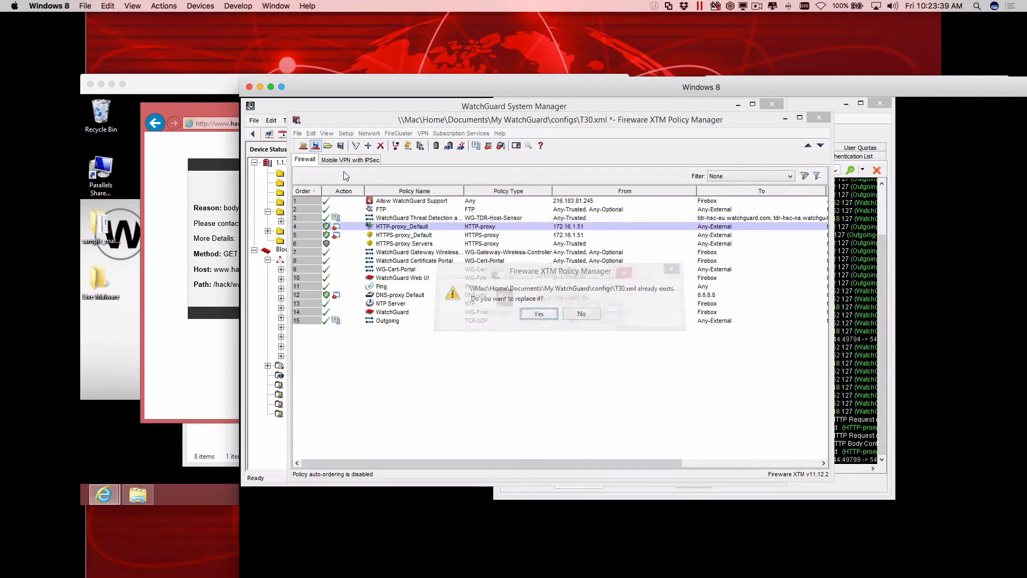
key("Return")
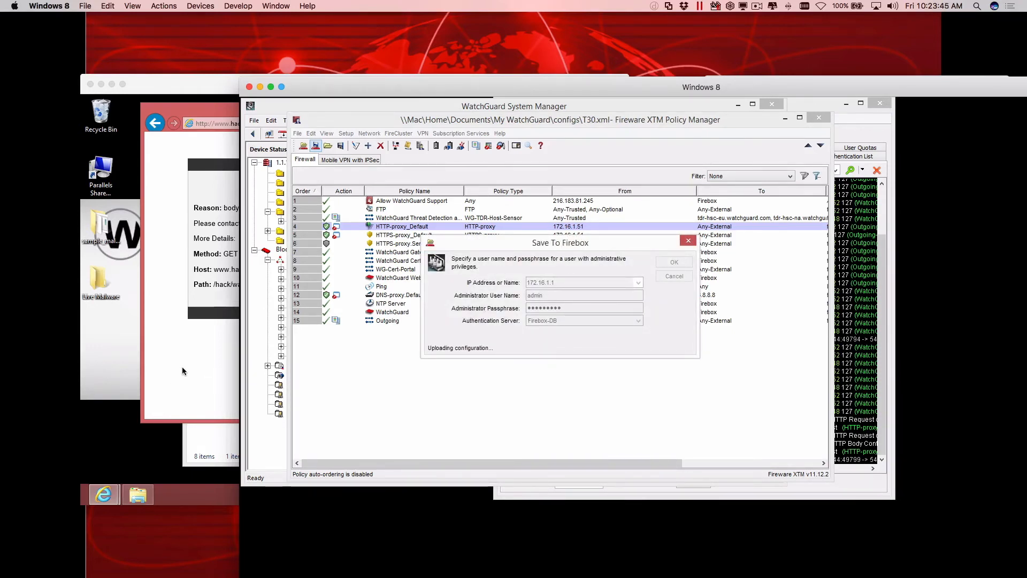
Request the WannaCry.exe address again in Internet Explorer on the Smart User with TDR machine.
left_click(182, 366)
left_click(248, 125)
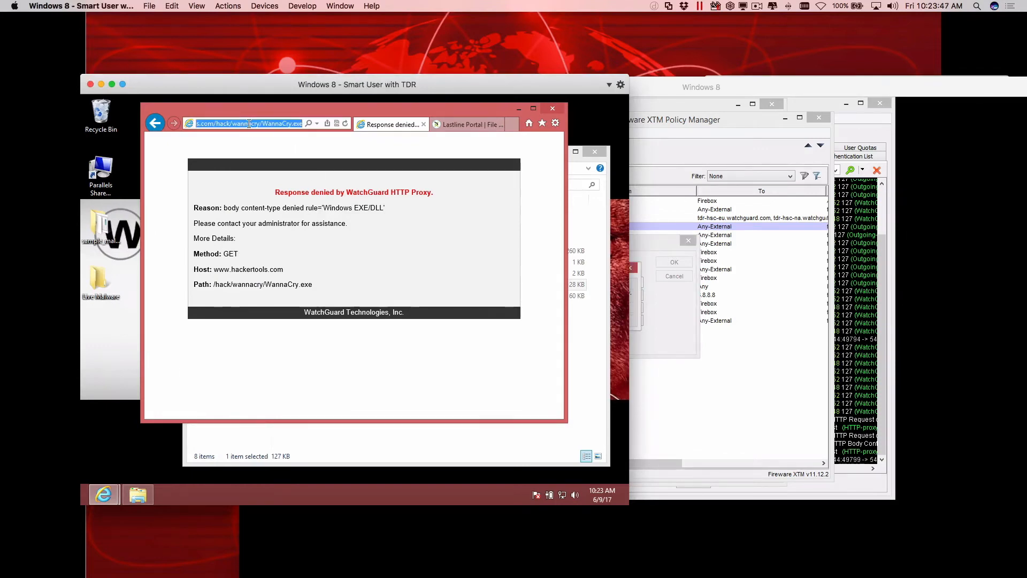
key("Return")
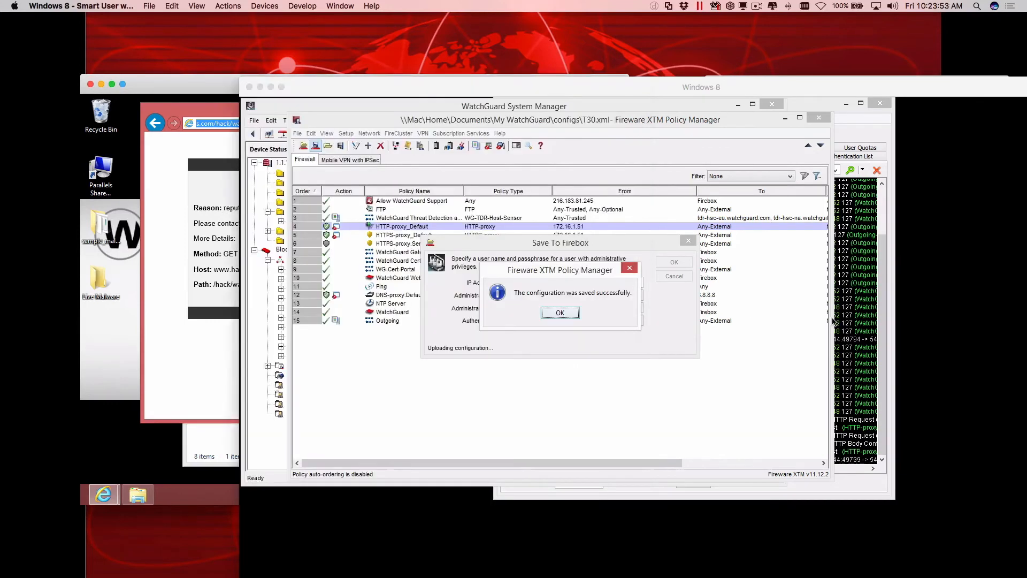
Switch to Firebox System Manager, select the HTTP Body Content Type match entry in Traffic Monitor and pause the log.
left_click(663, 429)
left_click(856, 323)
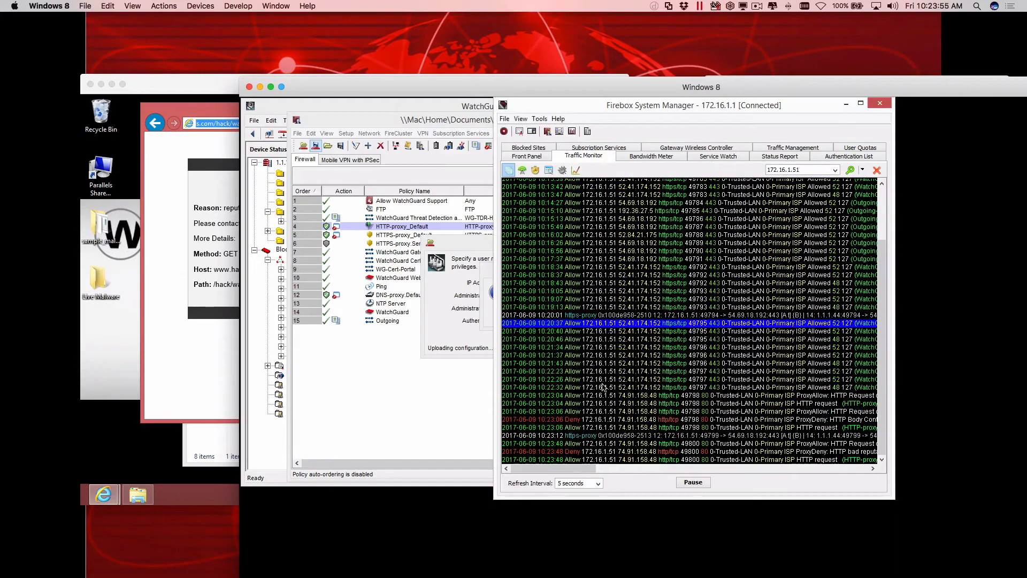
left_click(665, 420)
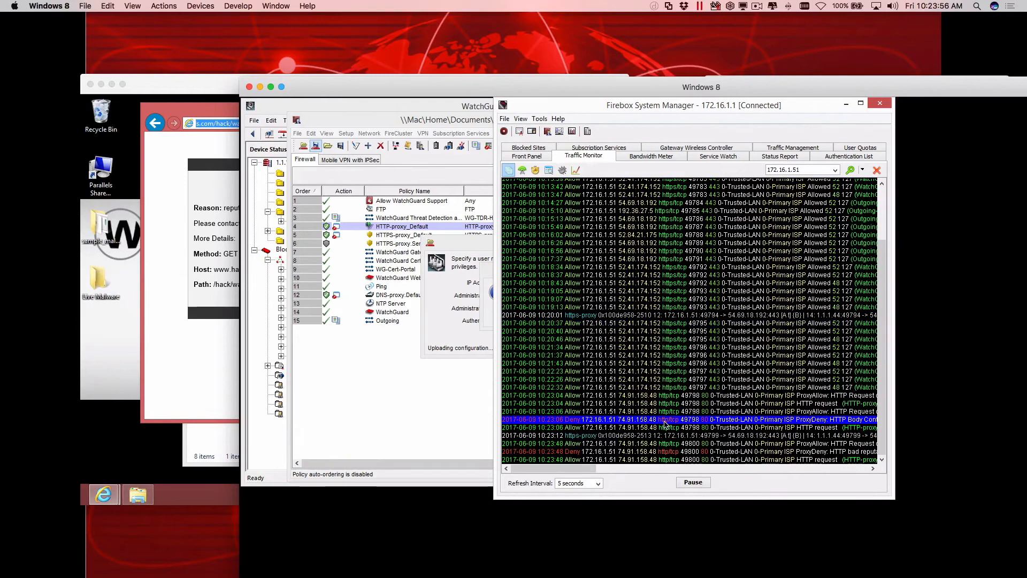
left_click(695, 486)
left_click_drag(582, 469, 609, 468)
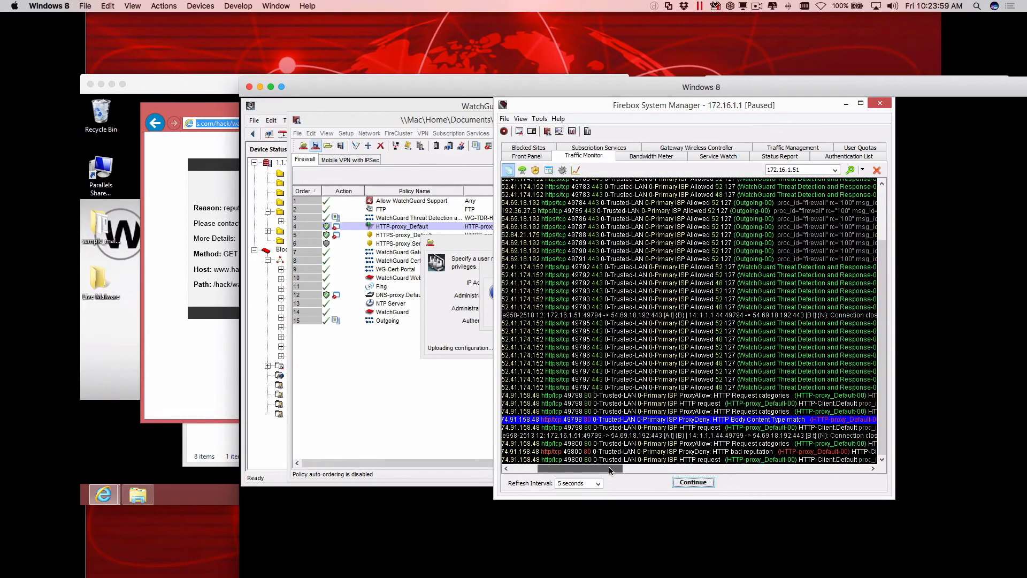
Examine the rule details of the Body Content Type match entry and select the HTTP bad reputation entry.
left_click_drag(599, 112, 456, 130)
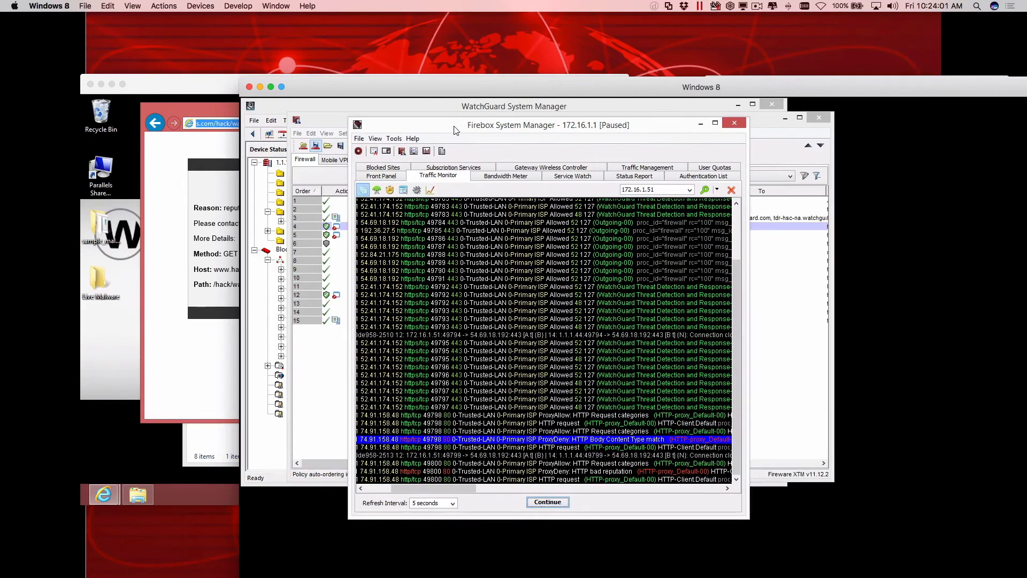
left_click_drag(417, 489, 530, 462)
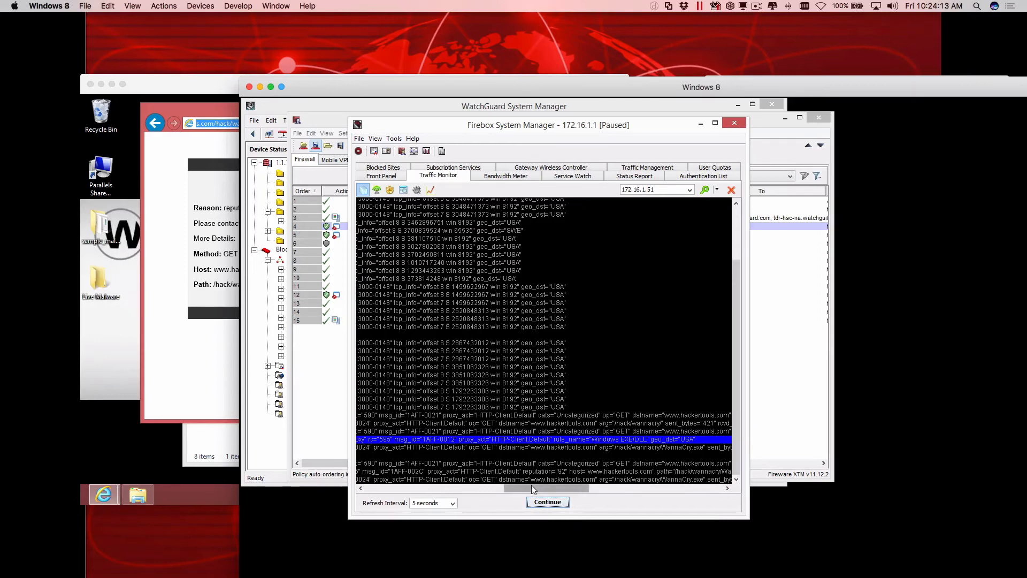
left_click_drag(534, 485, 434, 497)
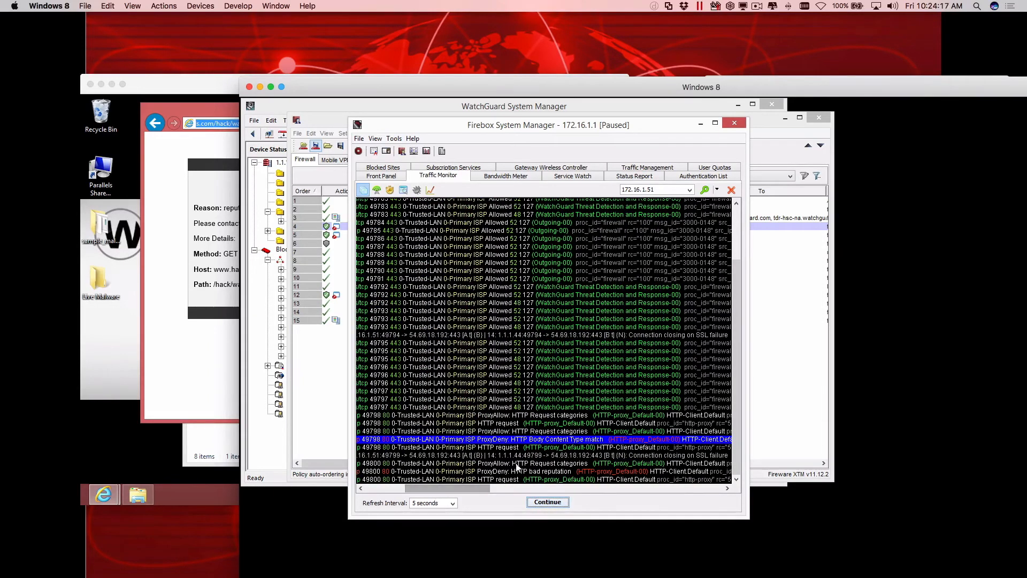
left_click(532, 471)
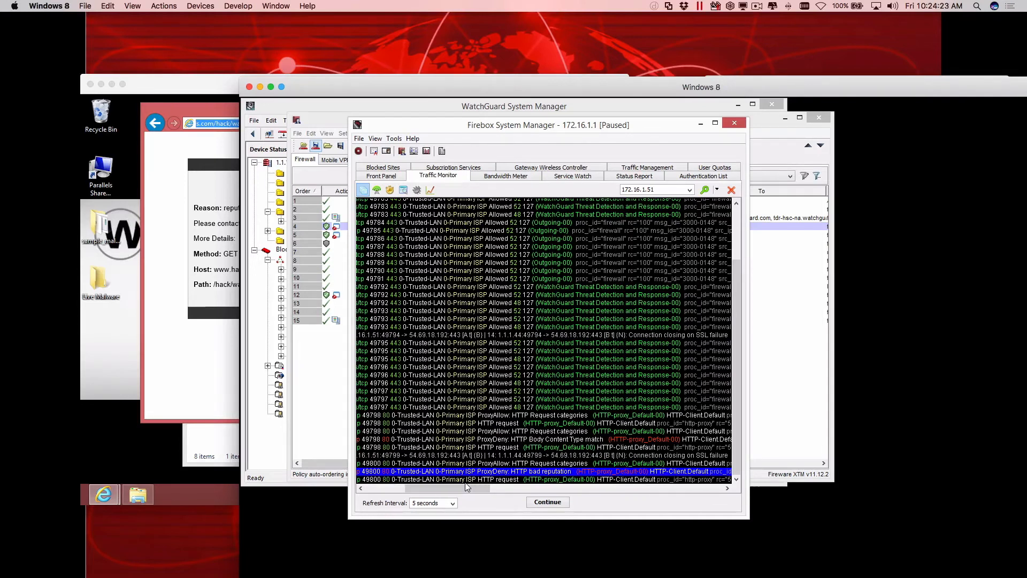
Switch to Policy Manager and open the advanced Reputation Enabled Defense settings of the HTTP-proxy_Default policy's HTTP-Client.Default proxy action.
left_click(331, 408)
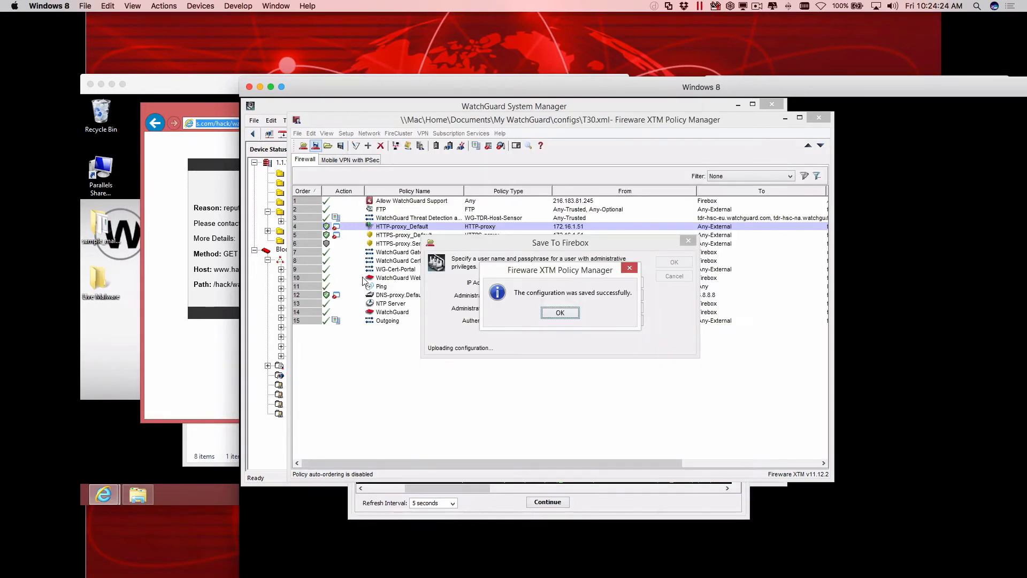
key("Return")
double_click(415, 226)
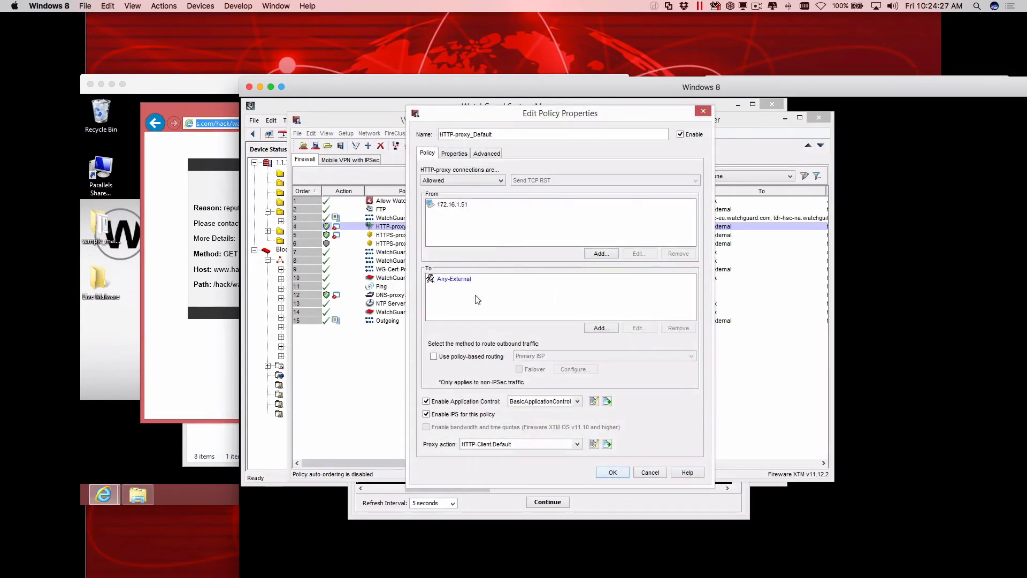
left_click(593, 444)
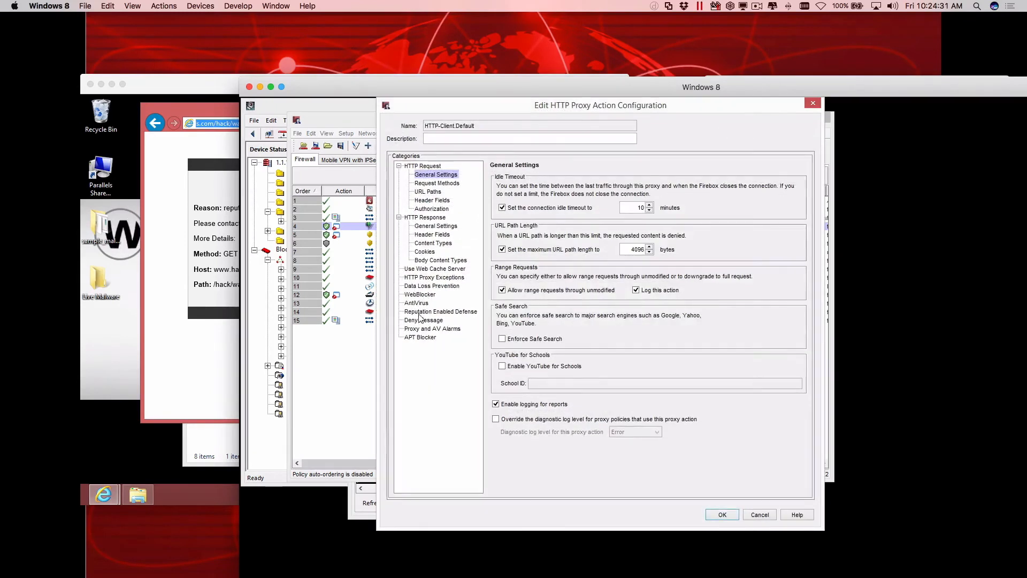
left_click(420, 312)
left_click(772, 282)
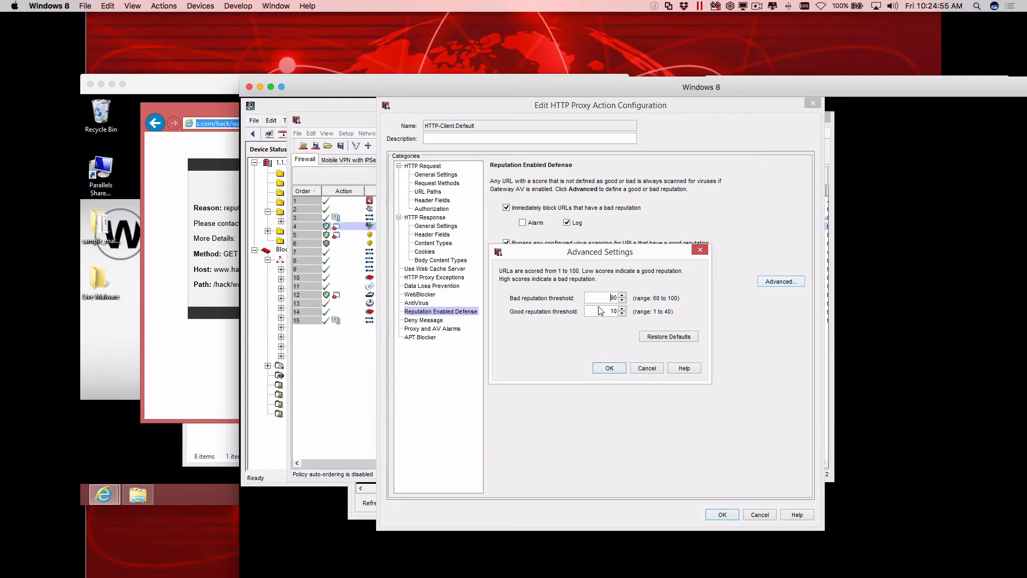
Review the denied WannaCry.exe page on the Smart User with TDR machine and close the reputation thresholds without changes.
left_click(199, 352)
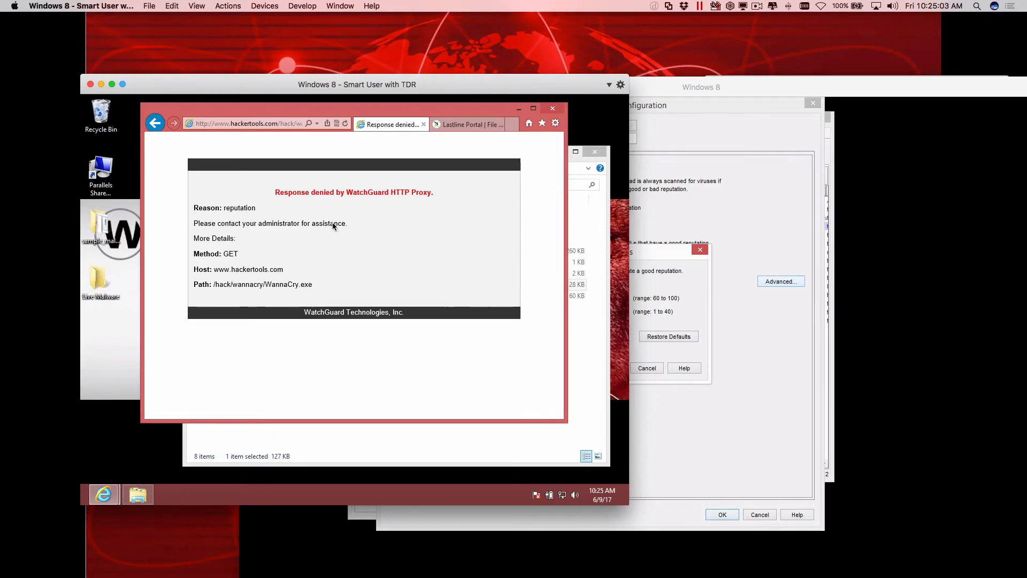
left_click(658, 298)
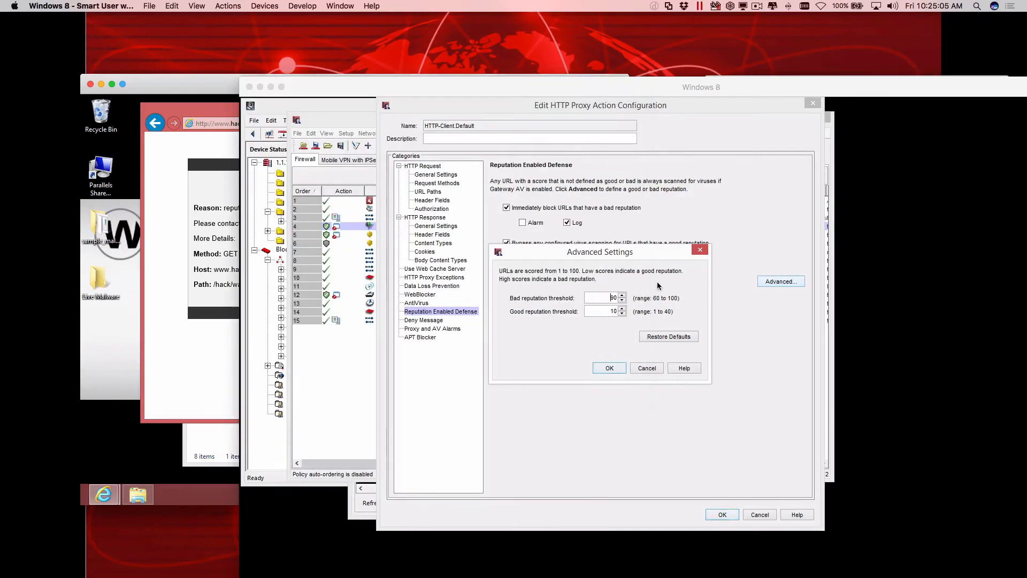
left_click(644, 368)
Disable blocking of bad-reputation URLs and the virus-scan bypass for good-reputation URLs, and accept the HTTP-proxy_Default policy changes.
left_click(540, 208)
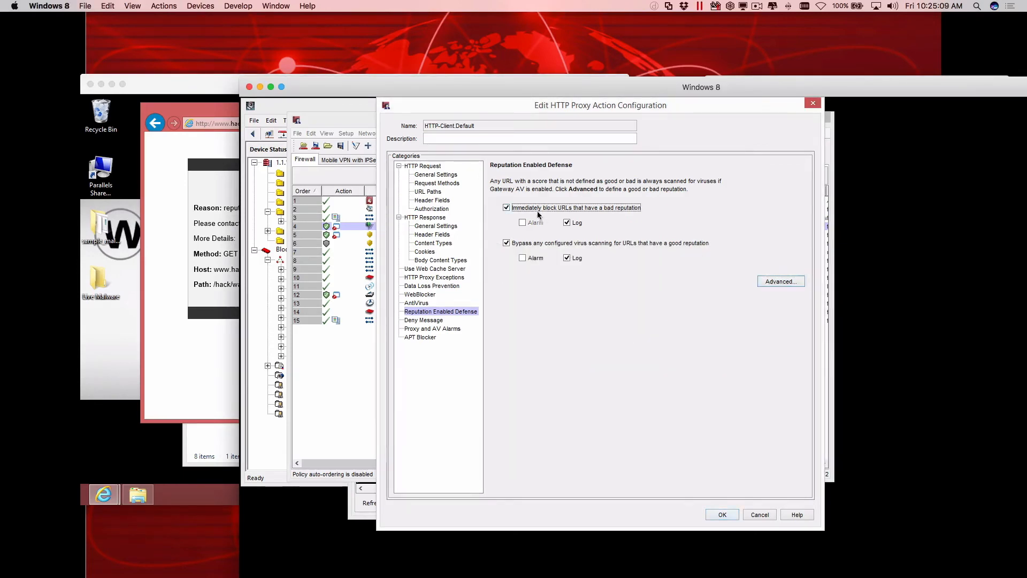
left_click(530, 243)
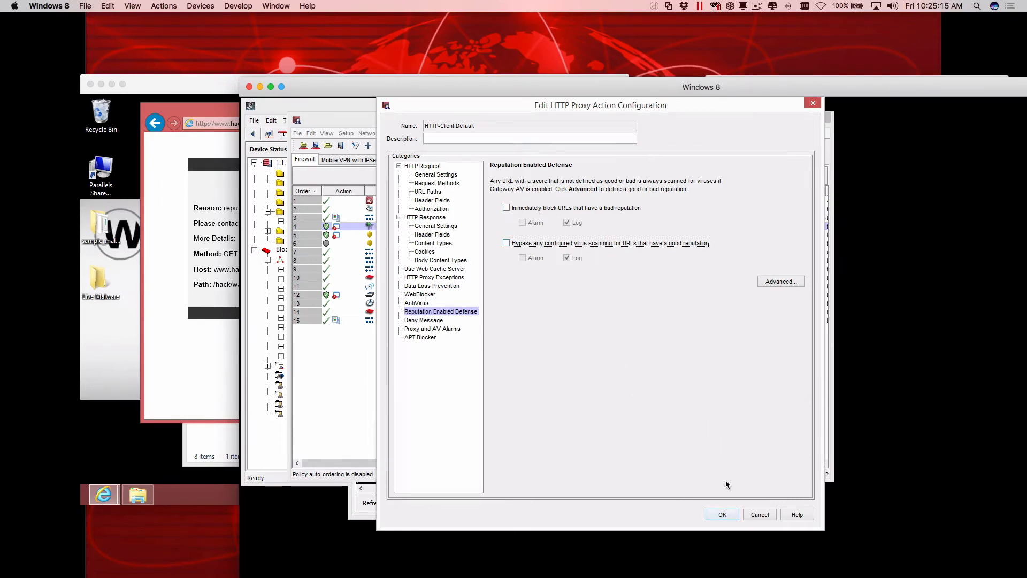
left_click(722, 515)
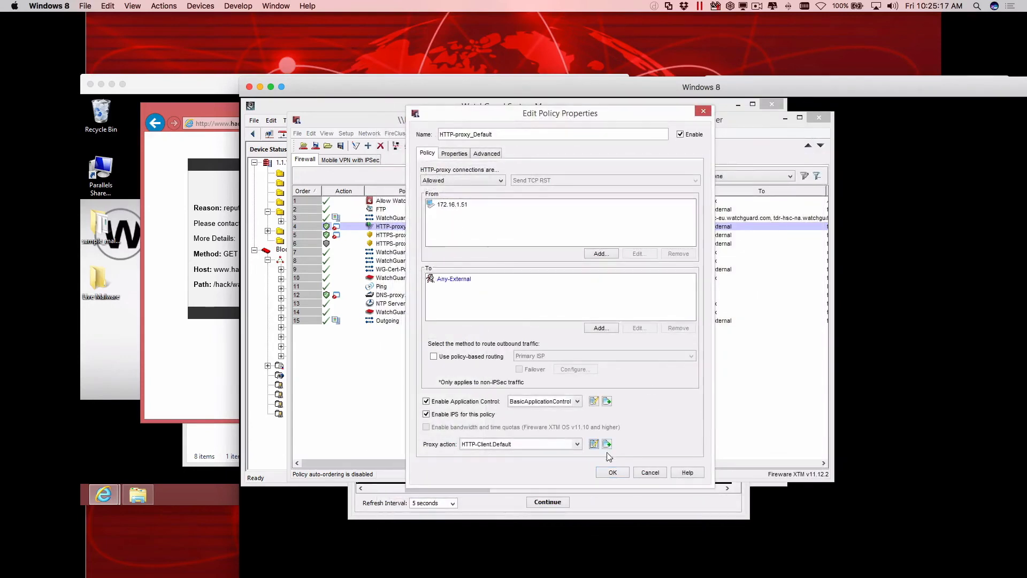
left_click(609, 472)
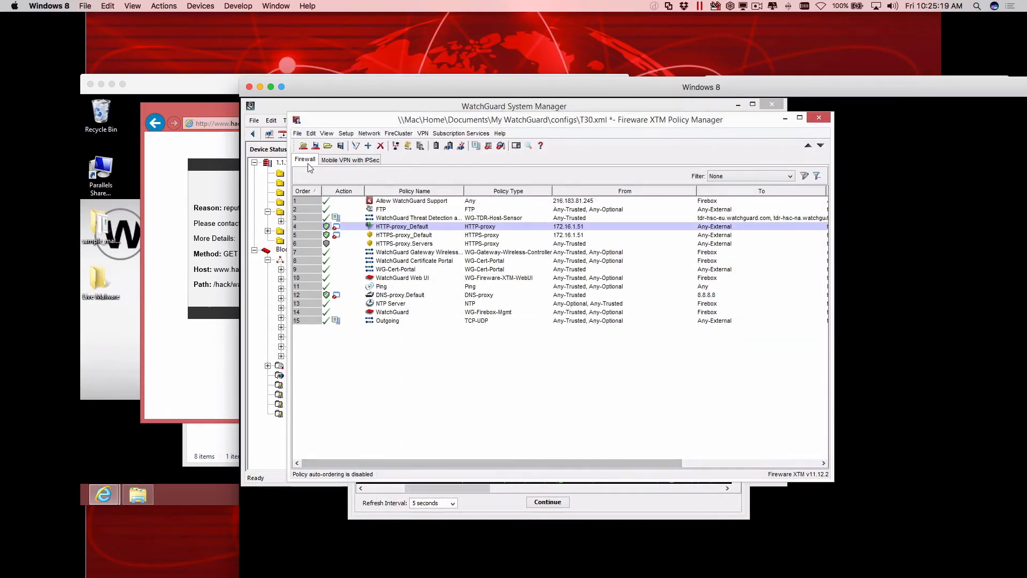
Save the configuration to the Firebox at 172.16.1.1, entering the administrator passphrase and overwriting T30.xml.
left_click(316, 146)
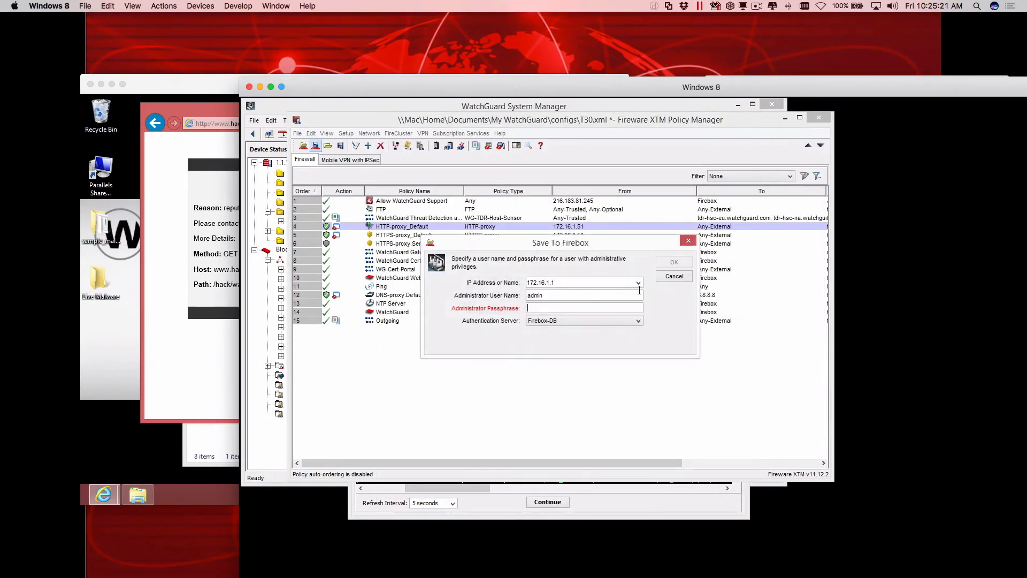
type("readwrite")
key("Return")
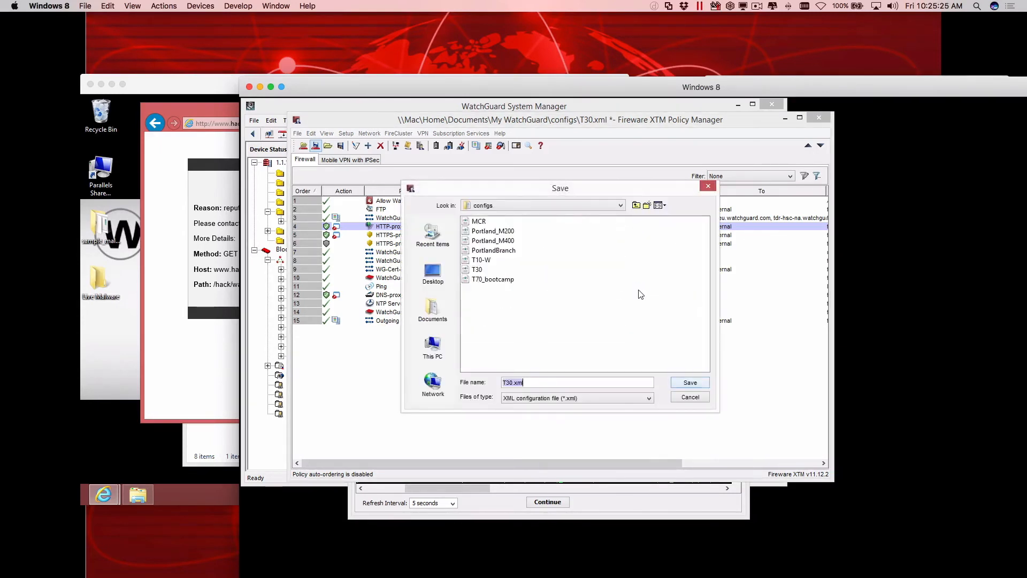
key("Return")
key("Return")
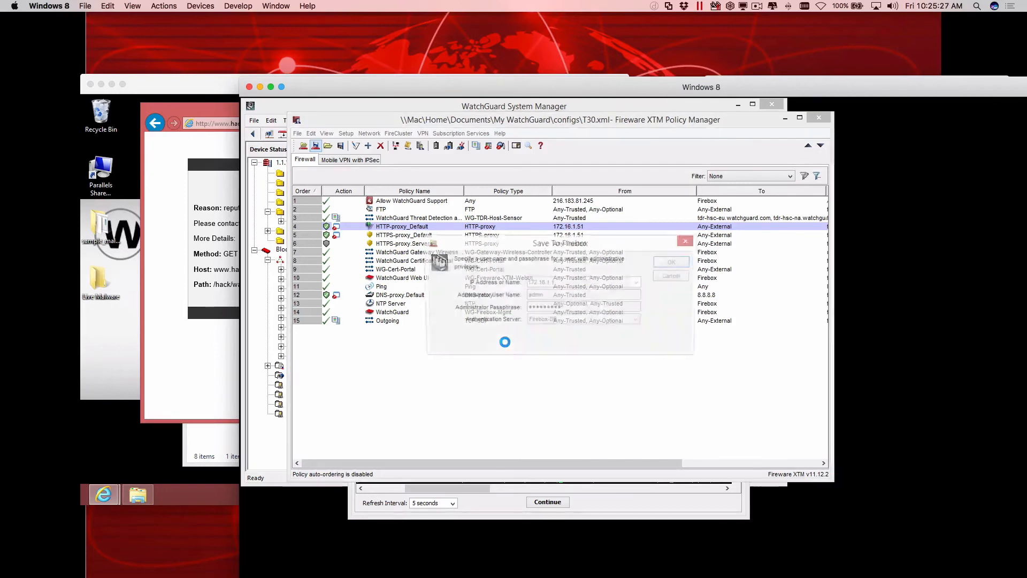
Request WannaCry.exe twice from the /hack/wannacry index in the Smart User with TDR machine's browser.
left_click(209, 381)
key("F5")
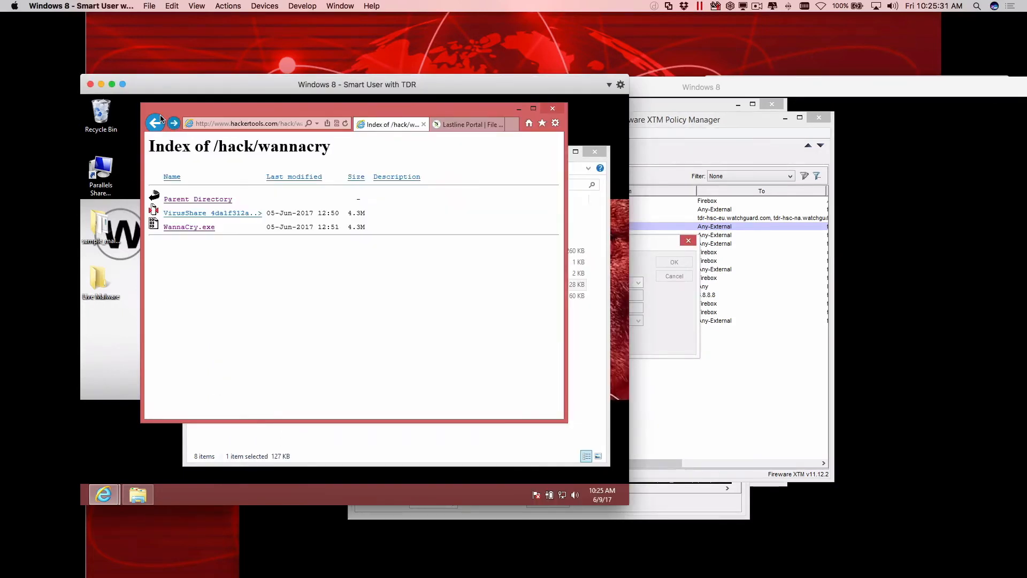
left_click(180, 228)
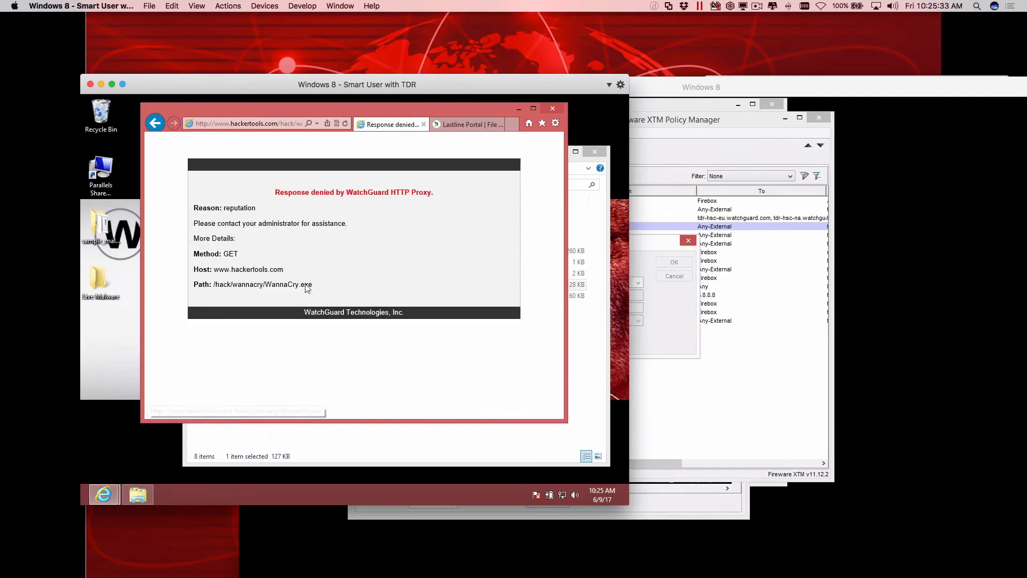
key("BackSpace")
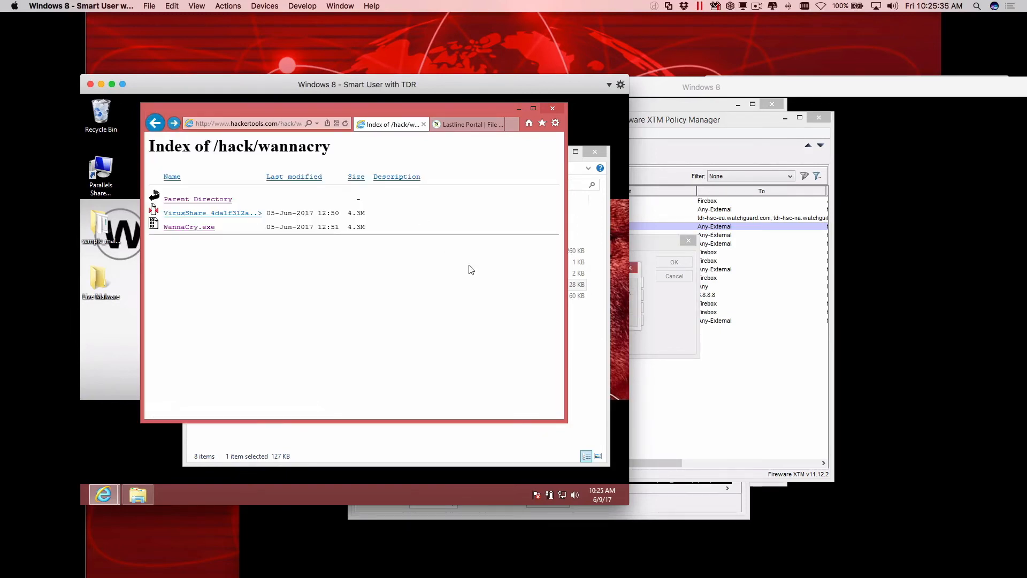
left_click(197, 230)
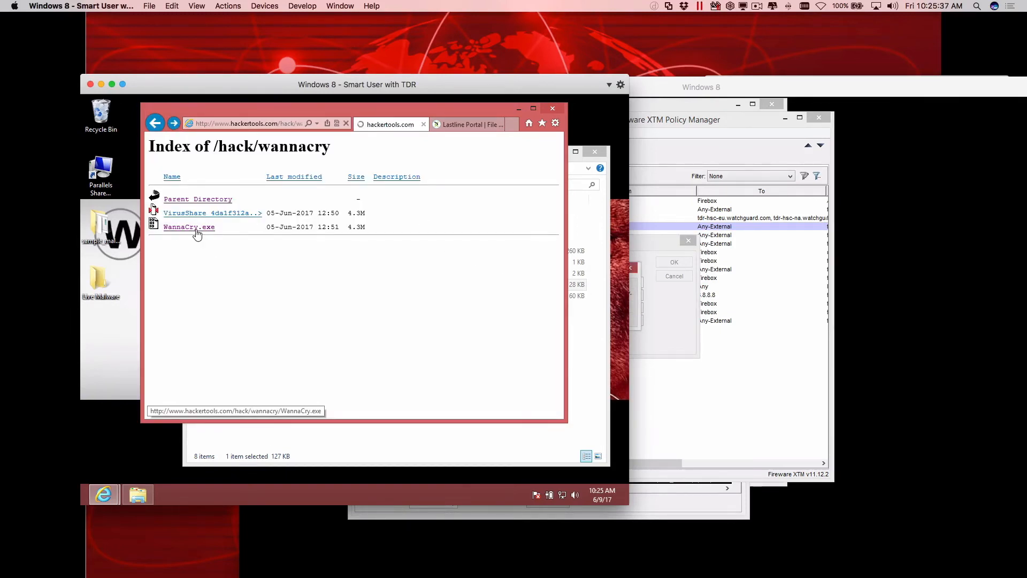
Acknowledge the completed configuration save in Policy Manager and check the browser's response to the WannaCry.exe request.
left_click(637, 321)
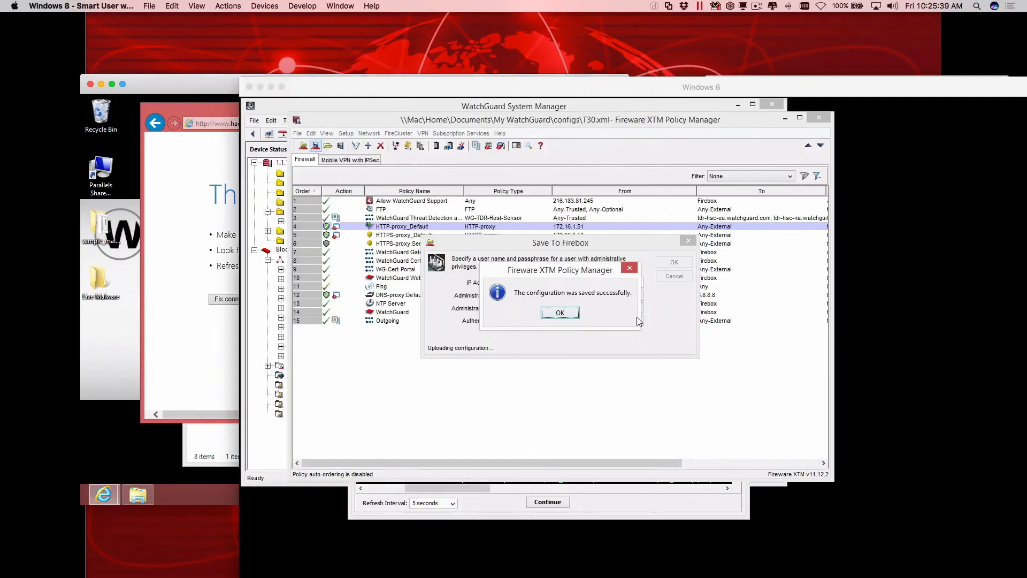
key("Return")
left_click(227, 339)
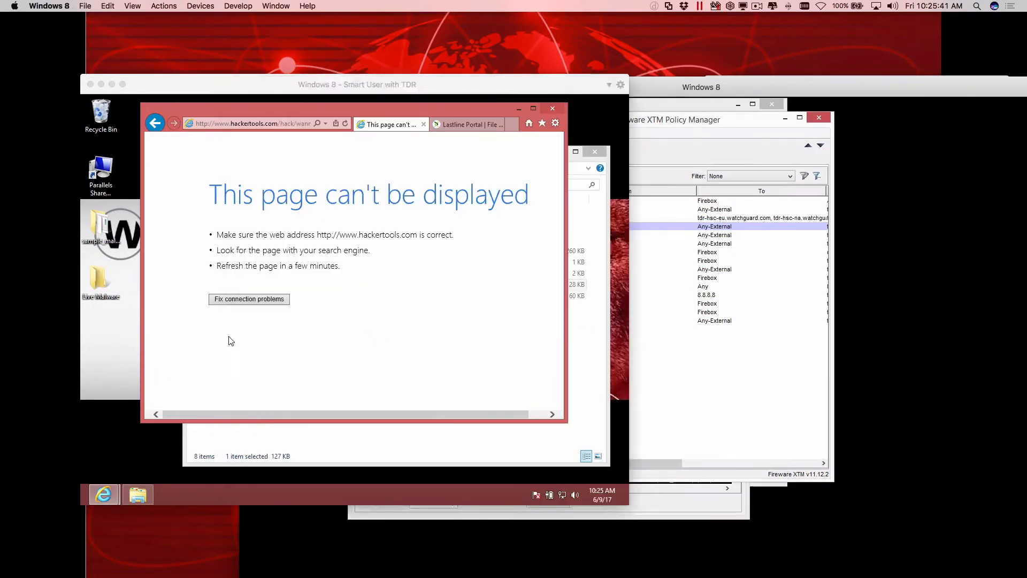
left_click(737, 348)
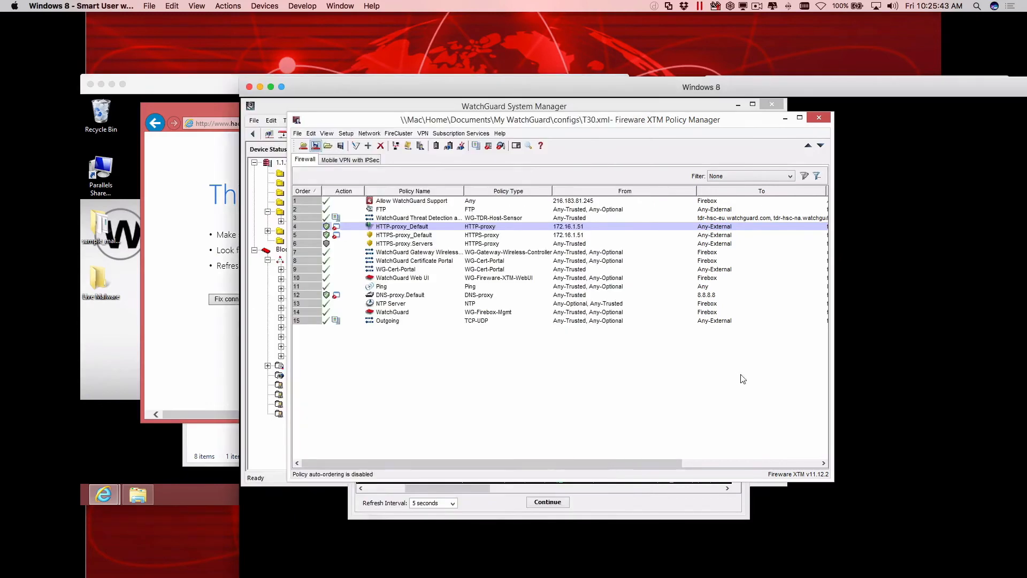
Switch to Firebox System Manager and inspect the paused Traffic Monitor log back to its timestamps.
left_click(653, 499)
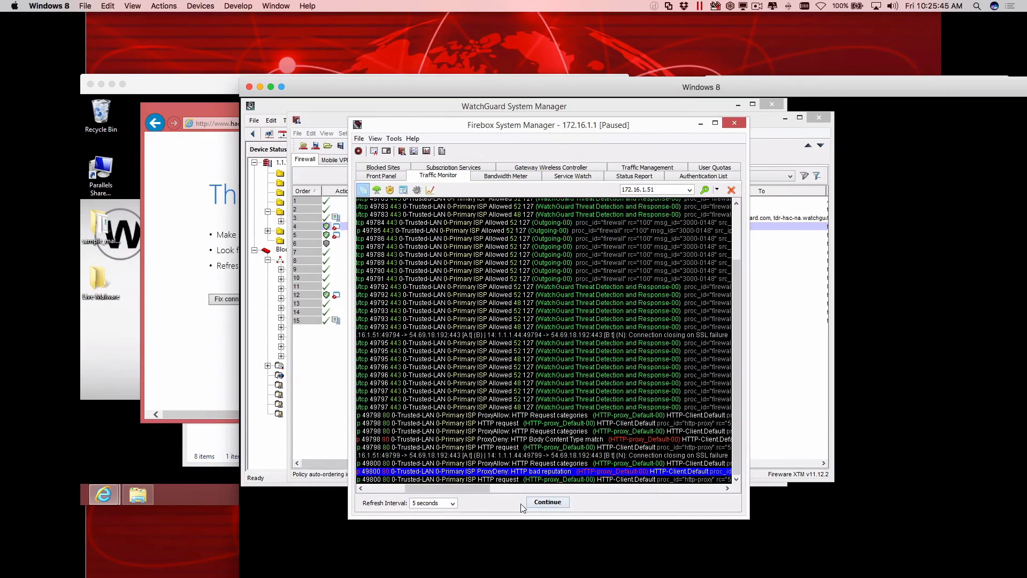
scroll(458, 491, "right", 5)
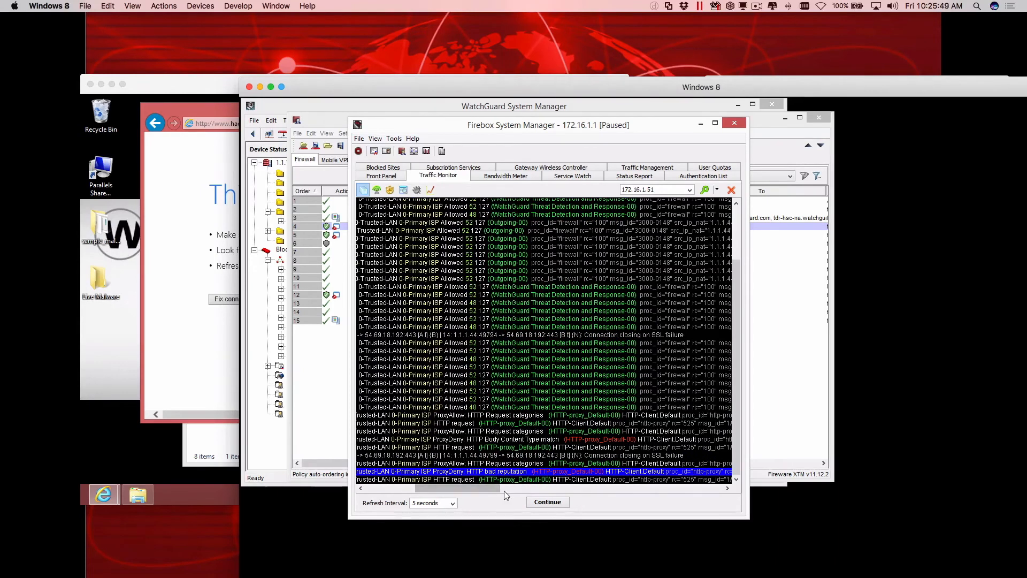
scroll(476, 493, "left", 5)
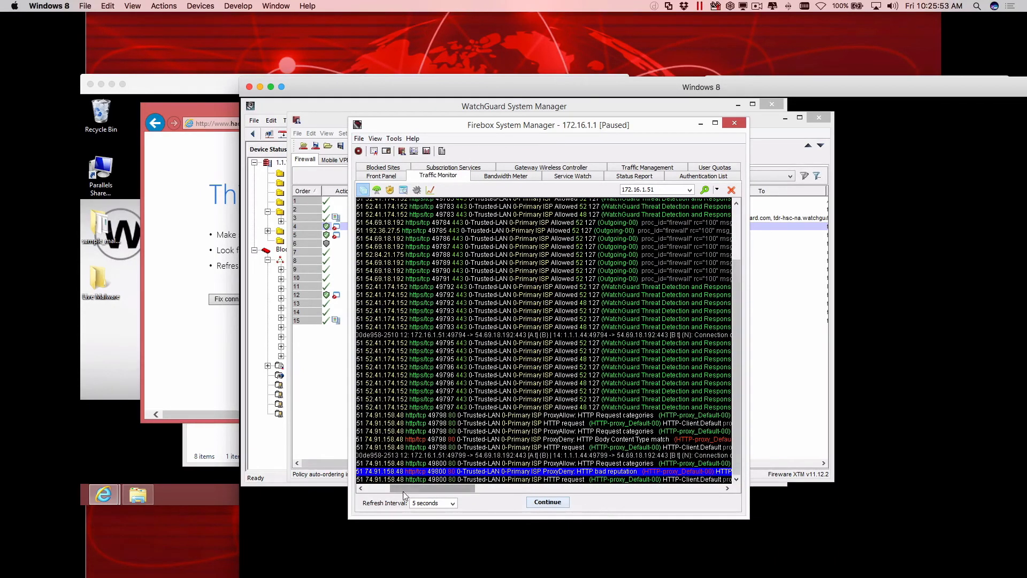
left_click_drag(403, 489, 351, 484)
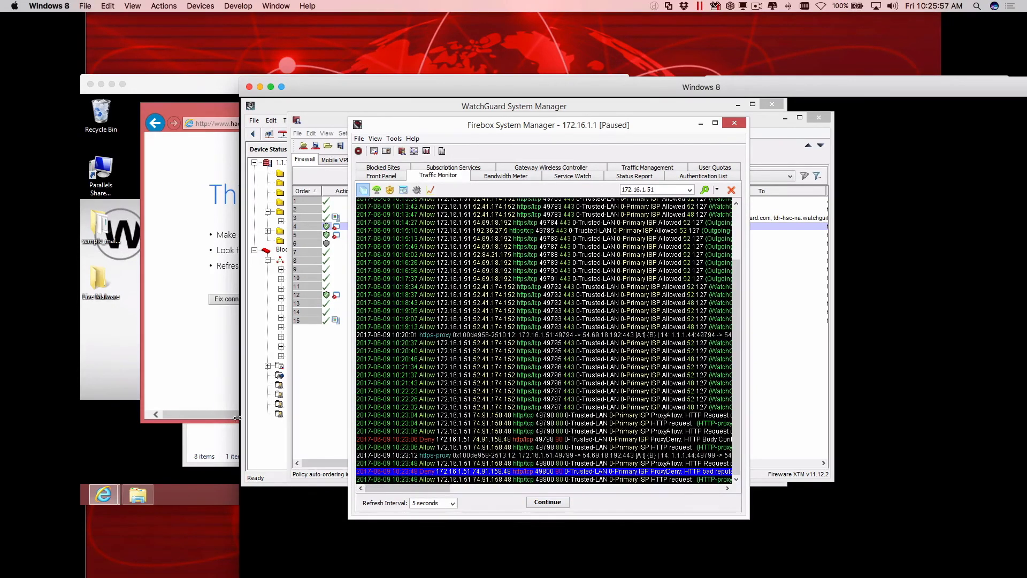
Go back to the /hack/wannacry index on the Smart User with TDR machine and request WannaCry.exe once more.
left_click(188, 374)
left_click(152, 127)
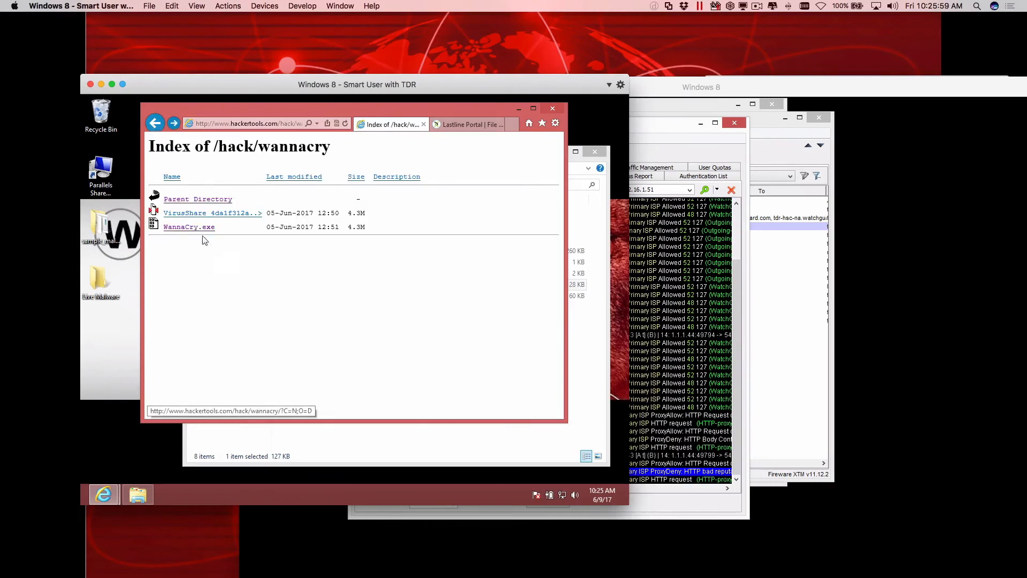
left_click(189, 227)
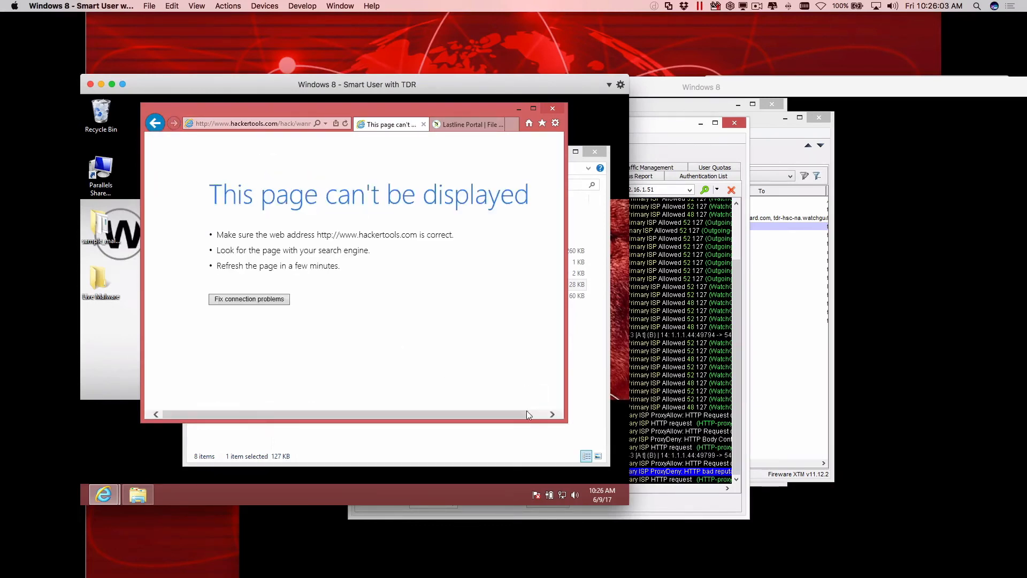
Resume Traffic Monitor in Firebox System Manager, select the latest HTTP Virus found entry, pause the log and examine its virus details.
left_click(680, 432)
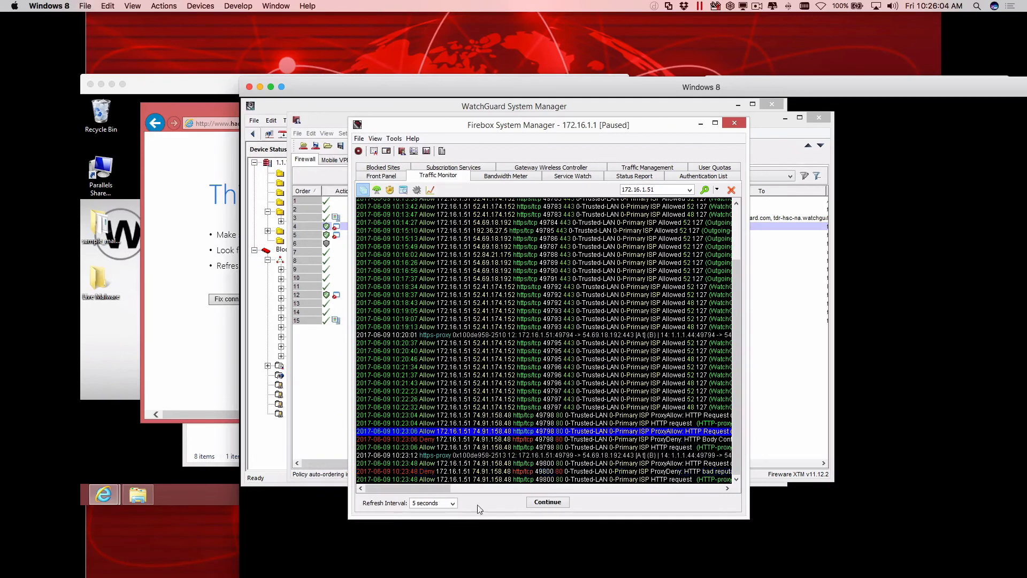
left_click(516, 472)
left_click(548, 502)
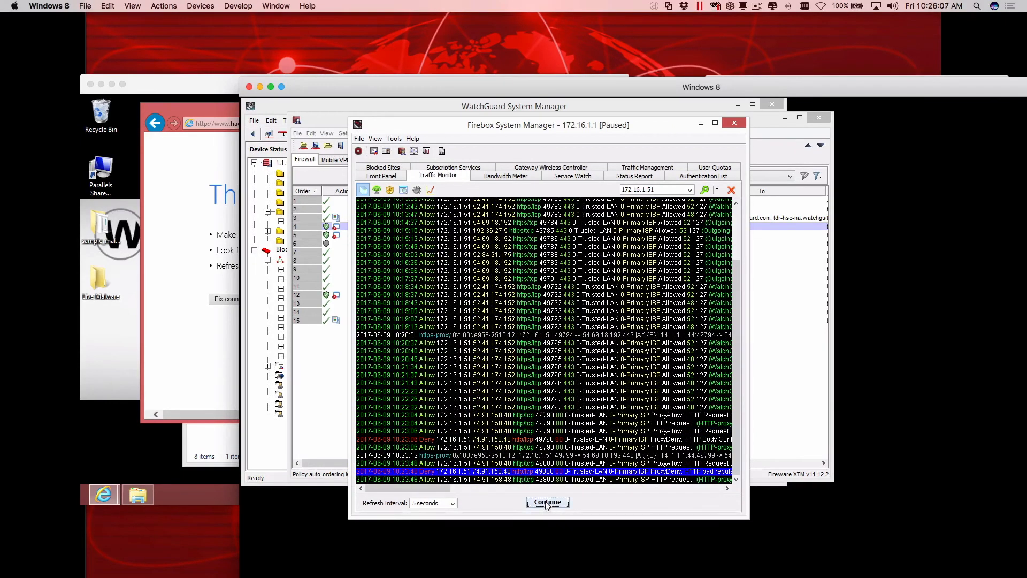
left_click(511, 471)
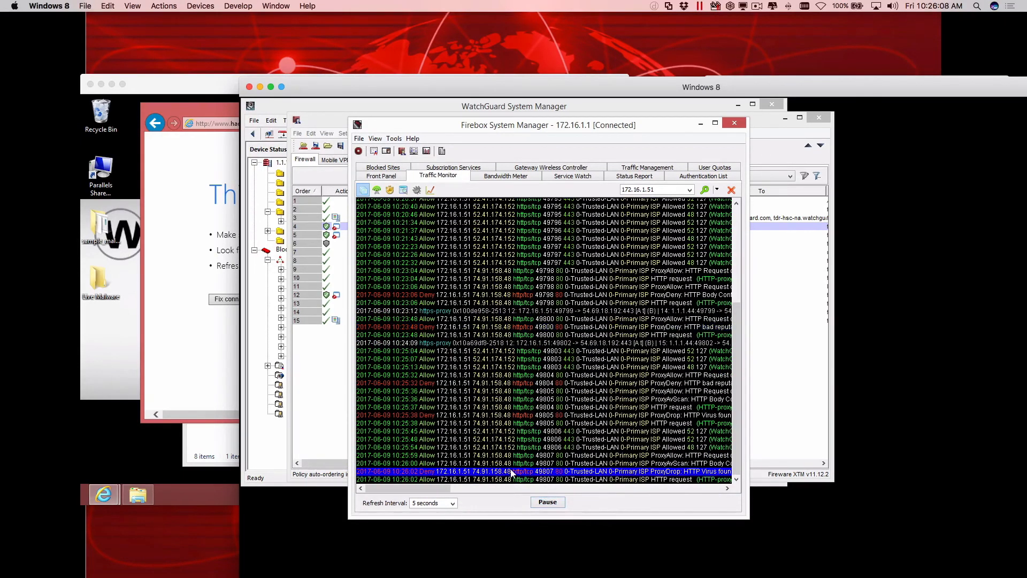
left_click(548, 502)
left_click_drag(420, 489, 529, 480)
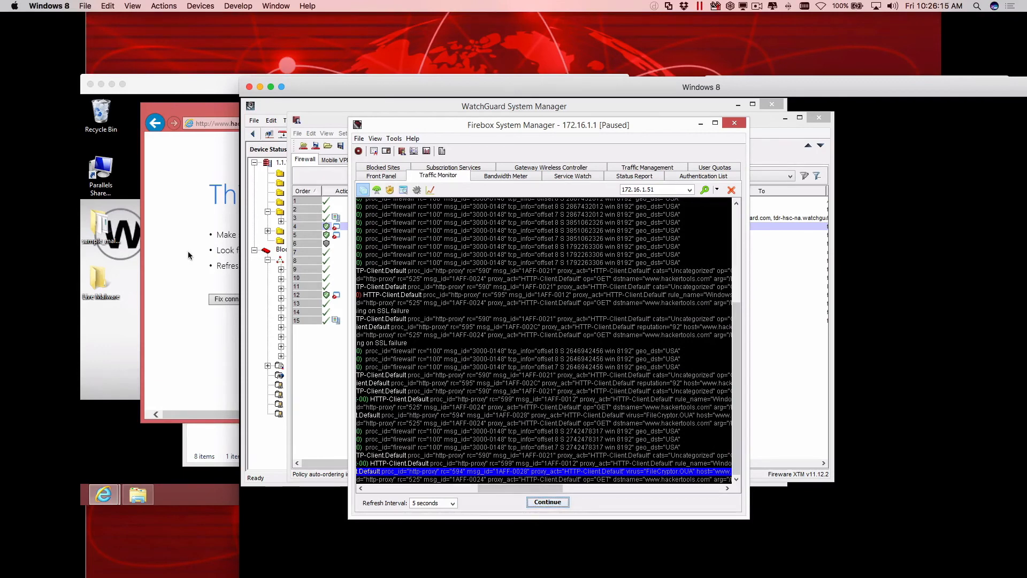
On the Smart User with TDR machine, return the browser to the /hack/wannacry index and bring up the Lastline Portal's file submission page.
left_click(179, 226)
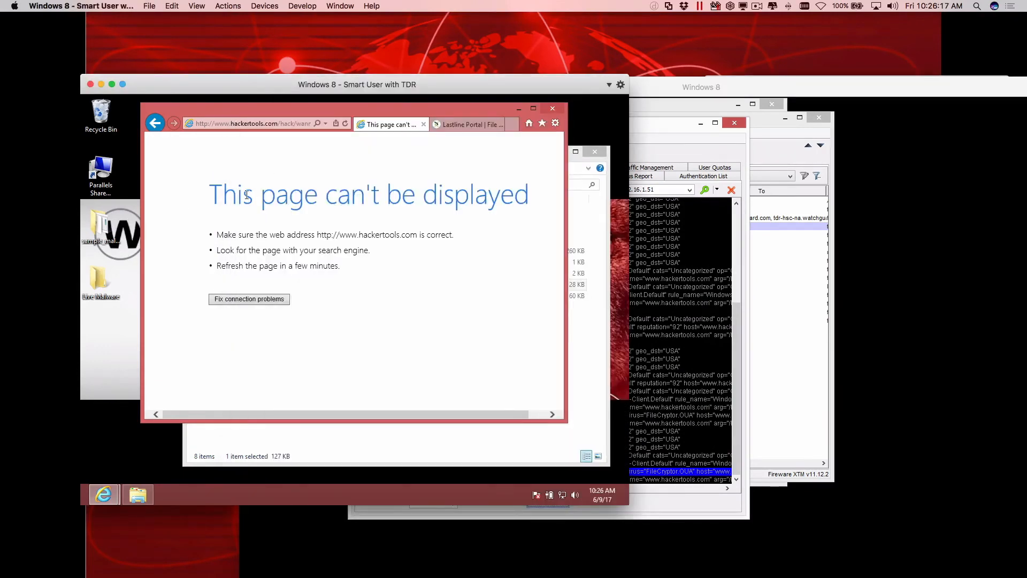
left_click(155, 124)
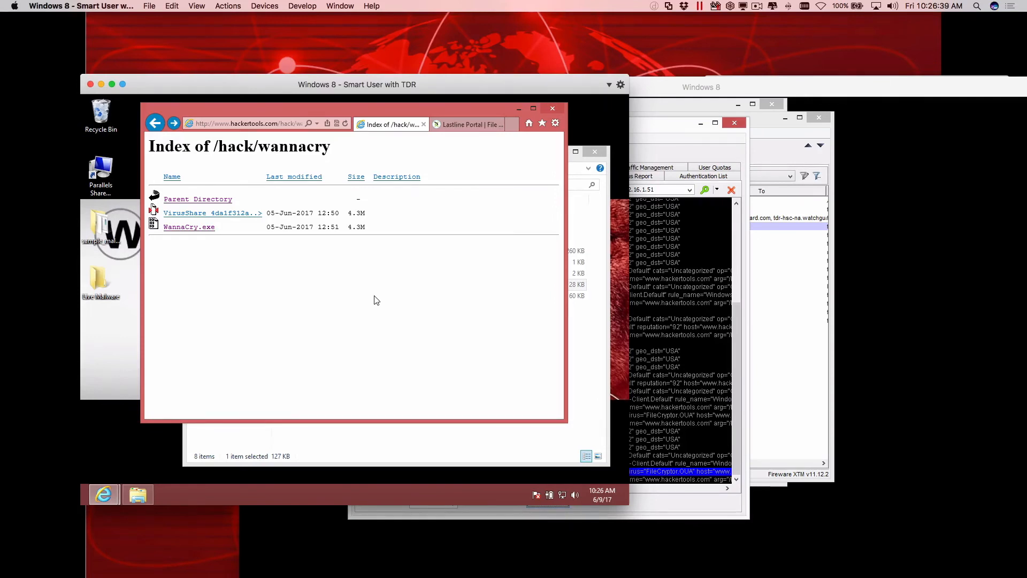
left_click(454, 123)
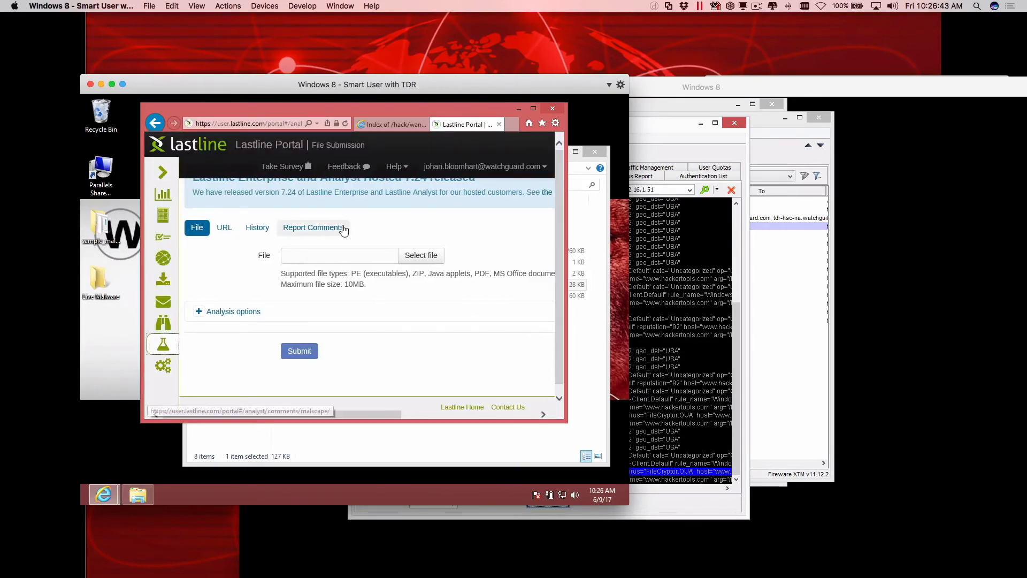
Choose WannaCry.exe from the WCry folder inside the Desktop's sample_malware folder and submit it to Lastline for analysis.
left_click(424, 256)
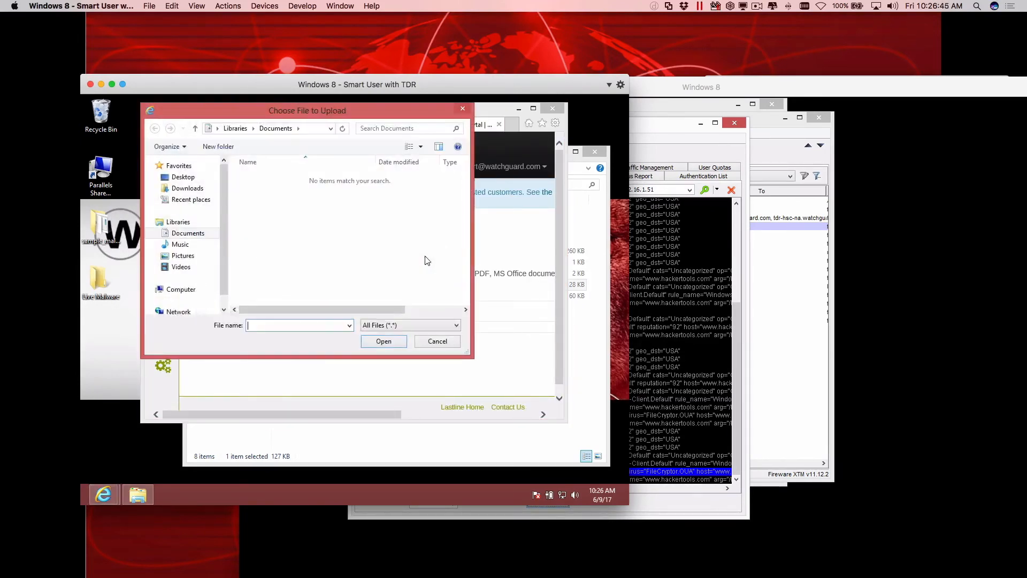
left_click(182, 177)
scroll(469, 293, "down", 2)
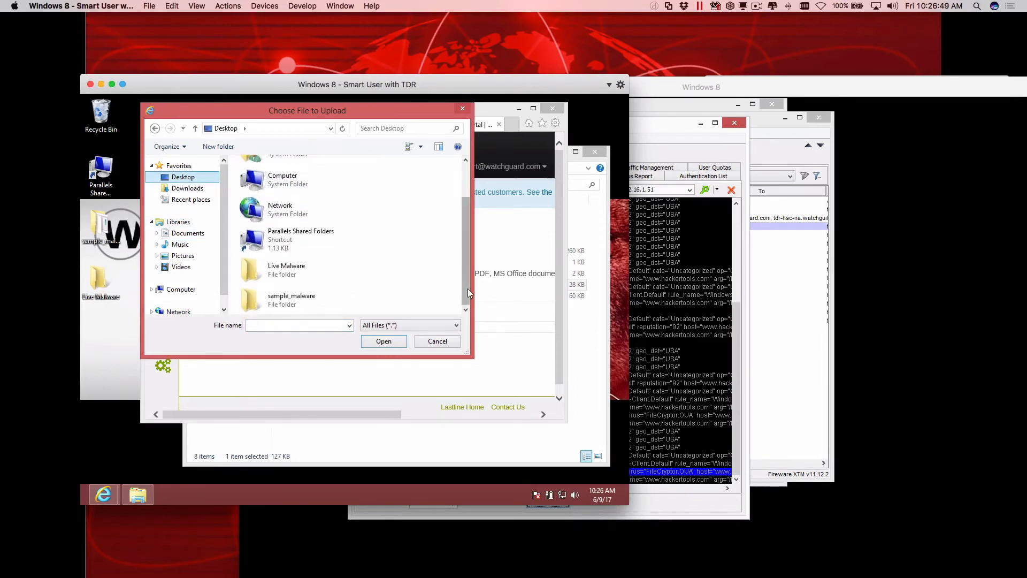
double_click(311, 298)
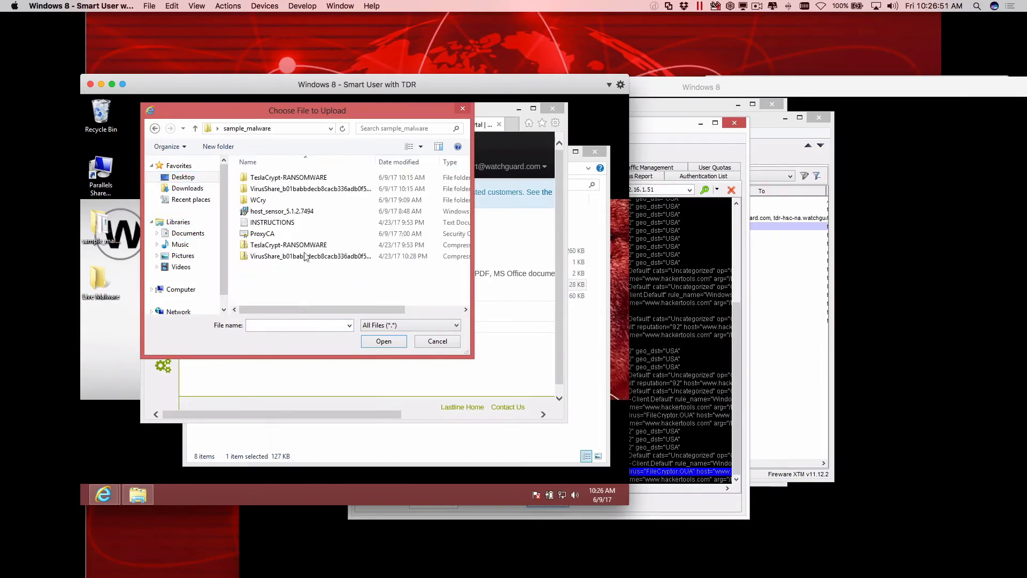
double_click(284, 201)
double_click(264, 179)
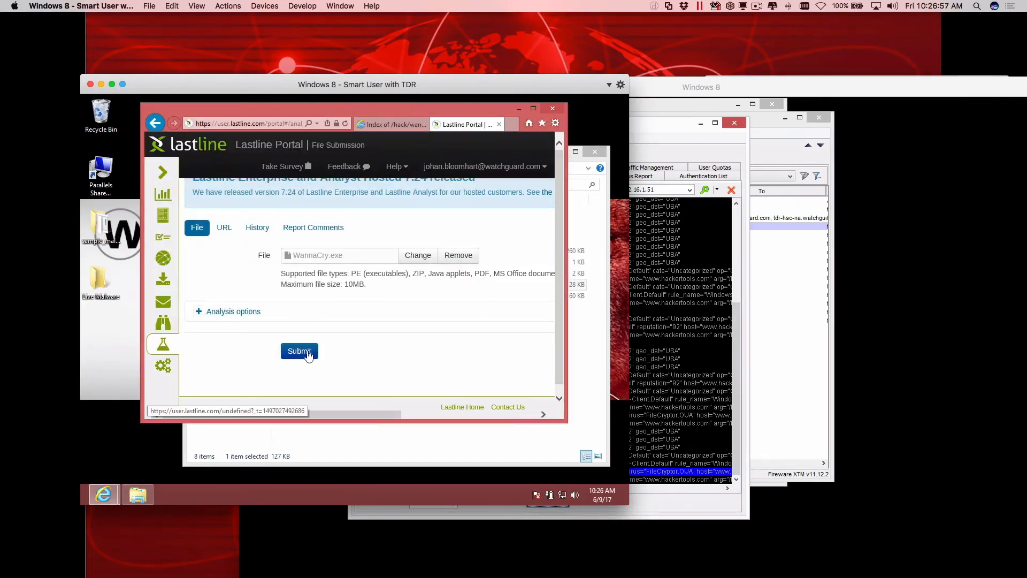
left_click(308, 353)
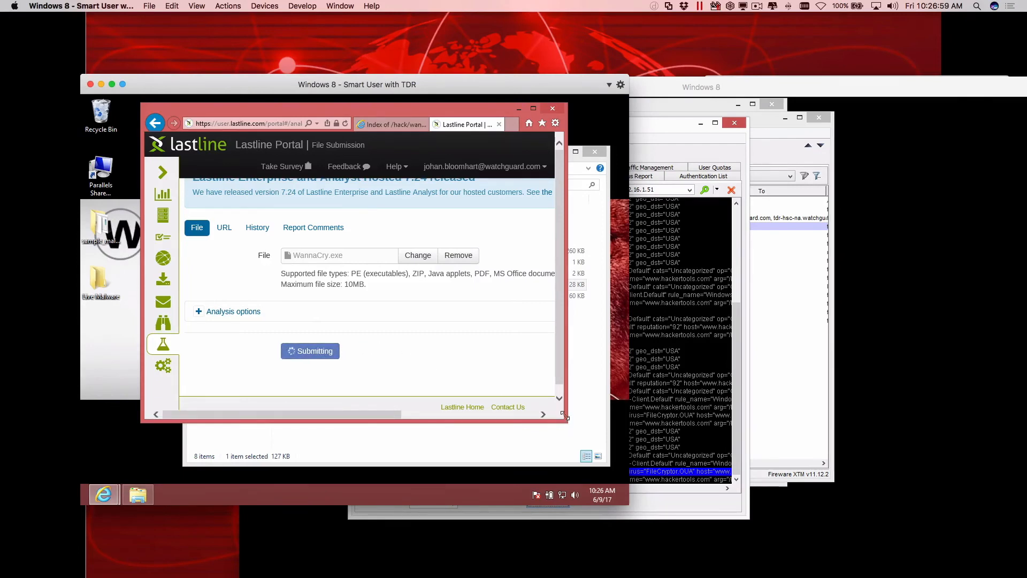
Maximize the browser, examine the Lastline report's risk assessment, behavior list and artifacts, and return to the /hack/wannacry index.
left_click(533, 109)
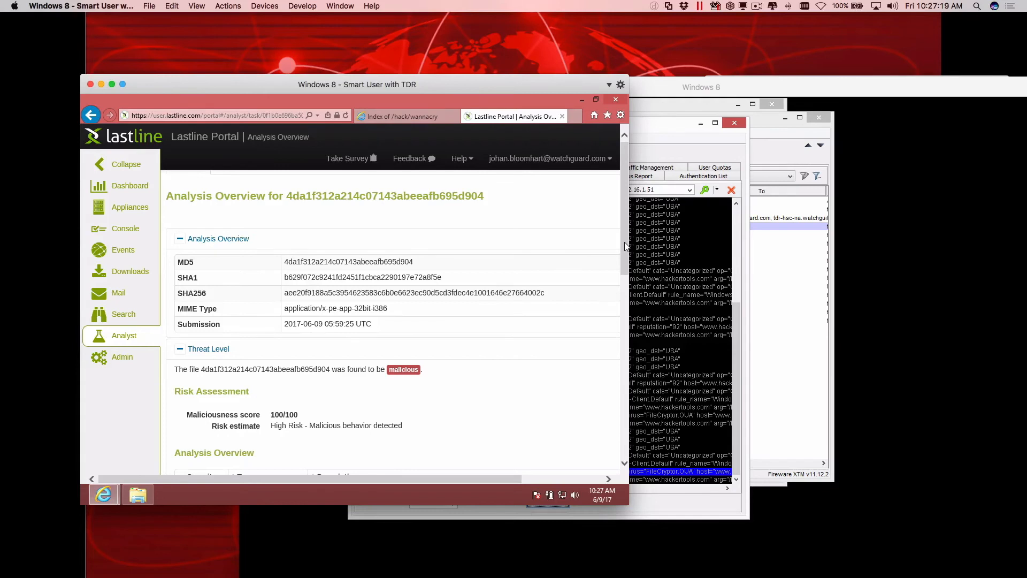
left_click_drag(624, 242, 612, 339)
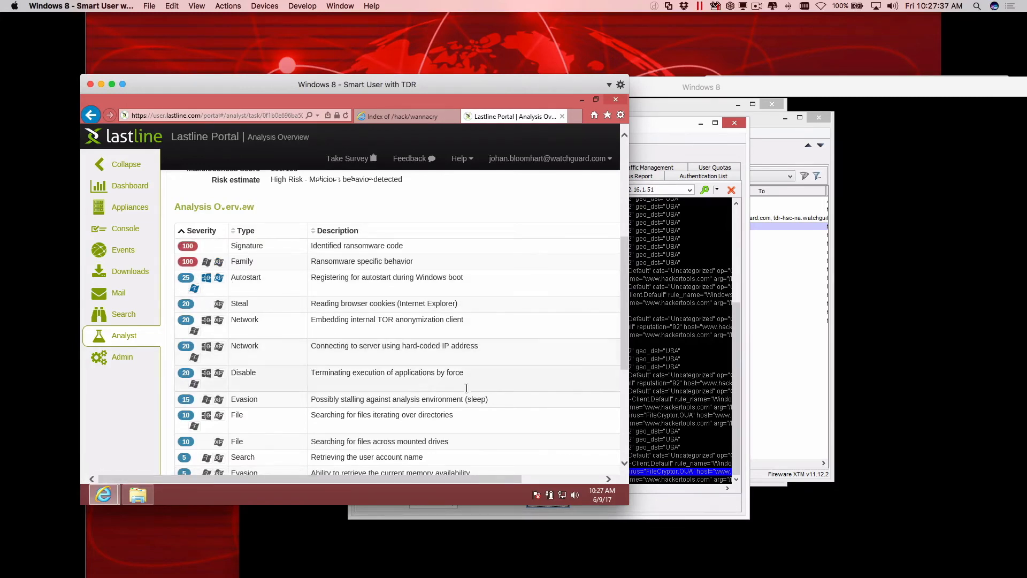
left_click_drag(623, 346, 622, 386)
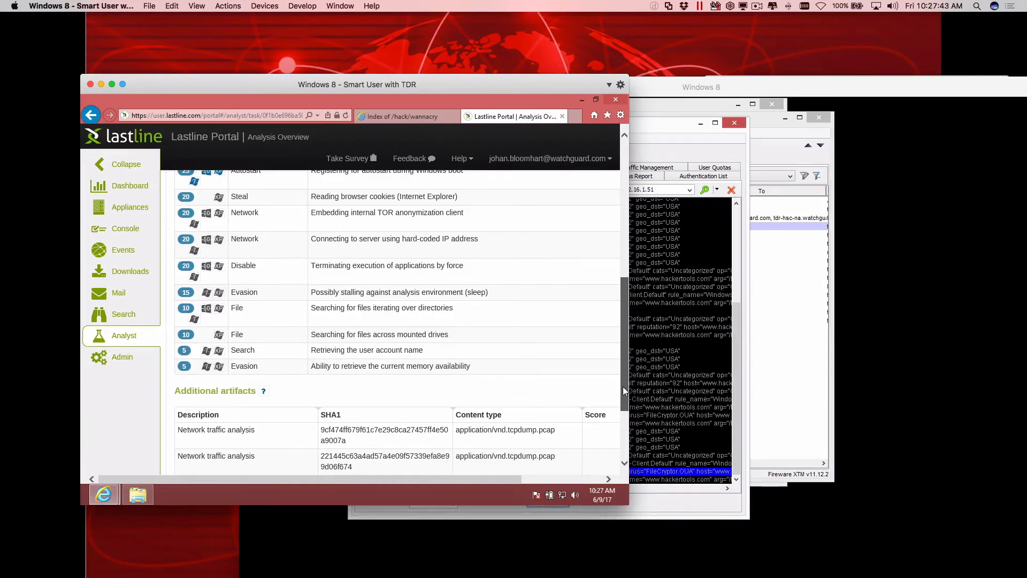
left_click_drag(622, 387, 618, 336)
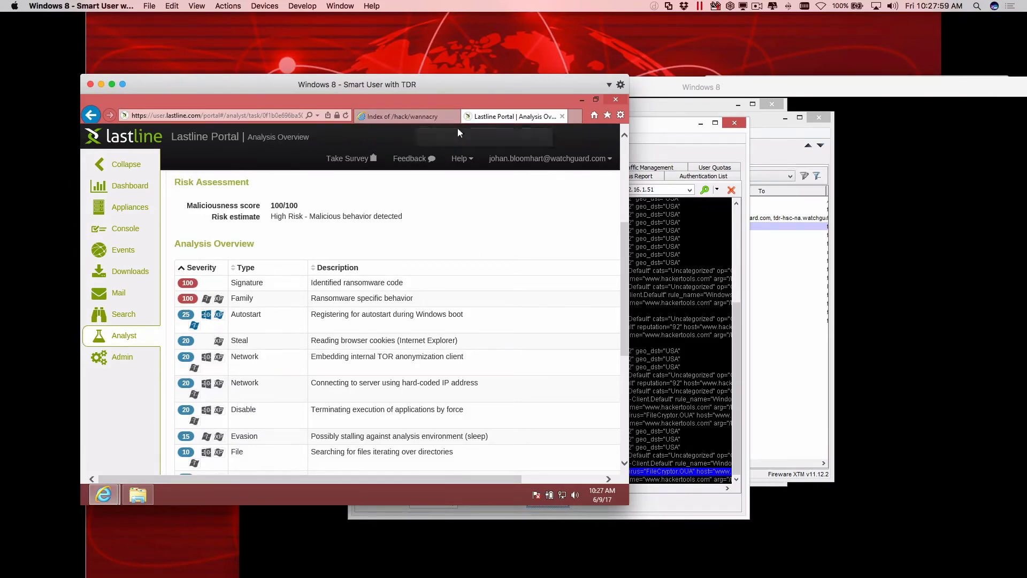
left_click(419, 119)
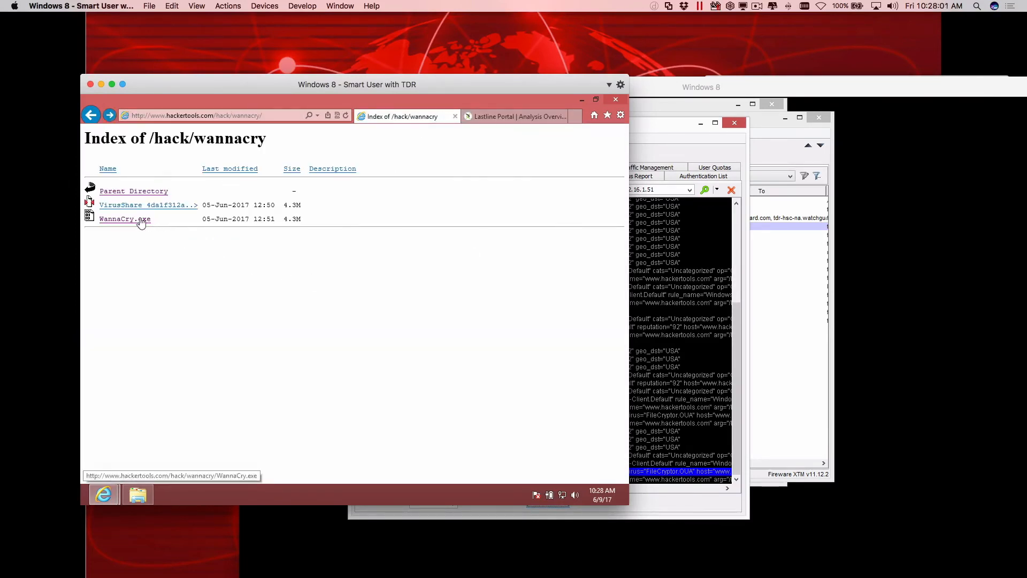
Switch to Policy Manager and open the HTTP-Client.Default proxy action of the HTTP-proxy_Default policy for editing.
left_click(659, 134)
left_click(821, 256)
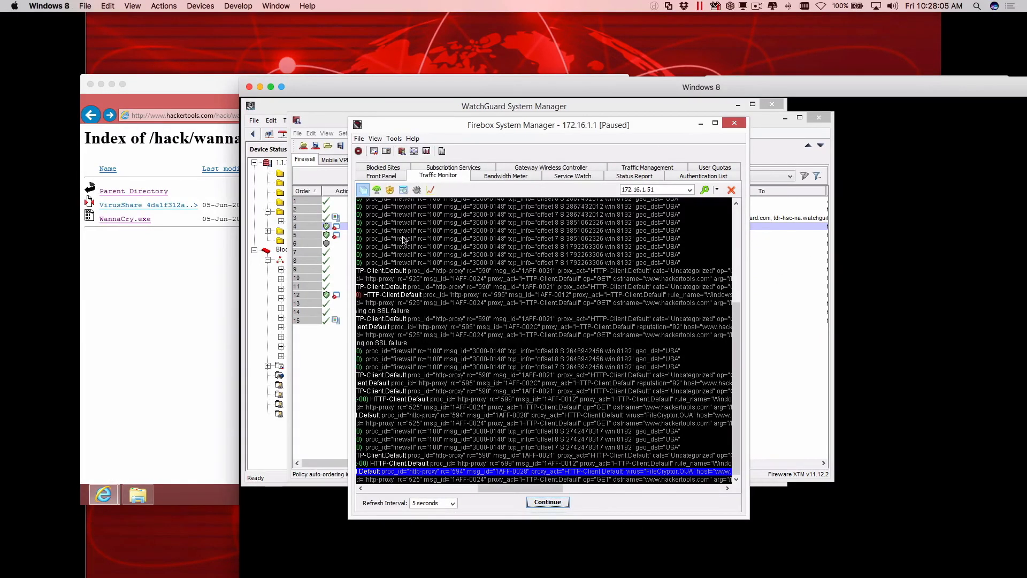
double_click(352, 226)
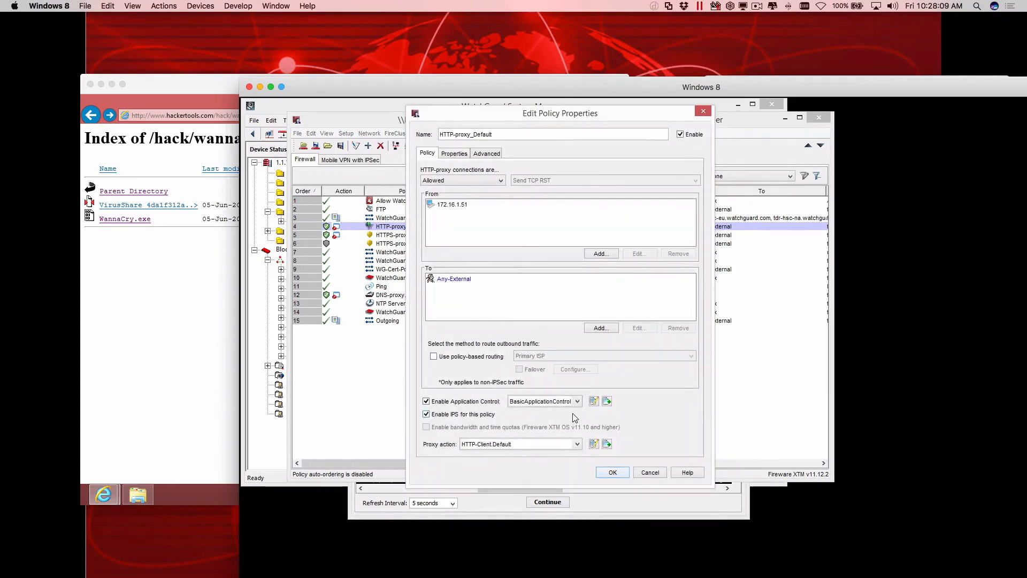
left_click(594, 443)
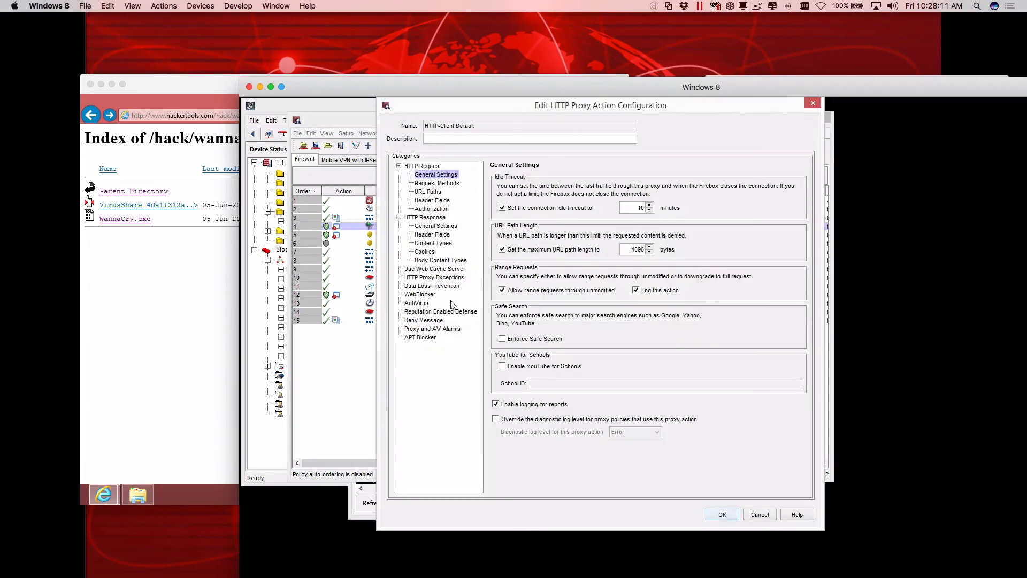
Check the proxy action's APT Blocker and AntiVirus settings and the Security categories in the WebBlockerDefault configuration.
left_click(426, 337)
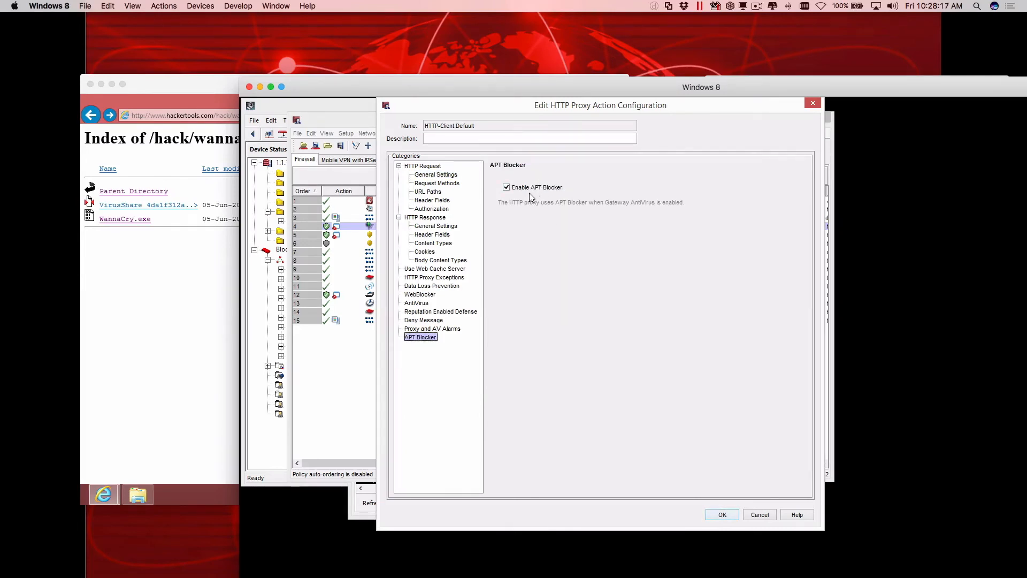
left_click(422, 303)
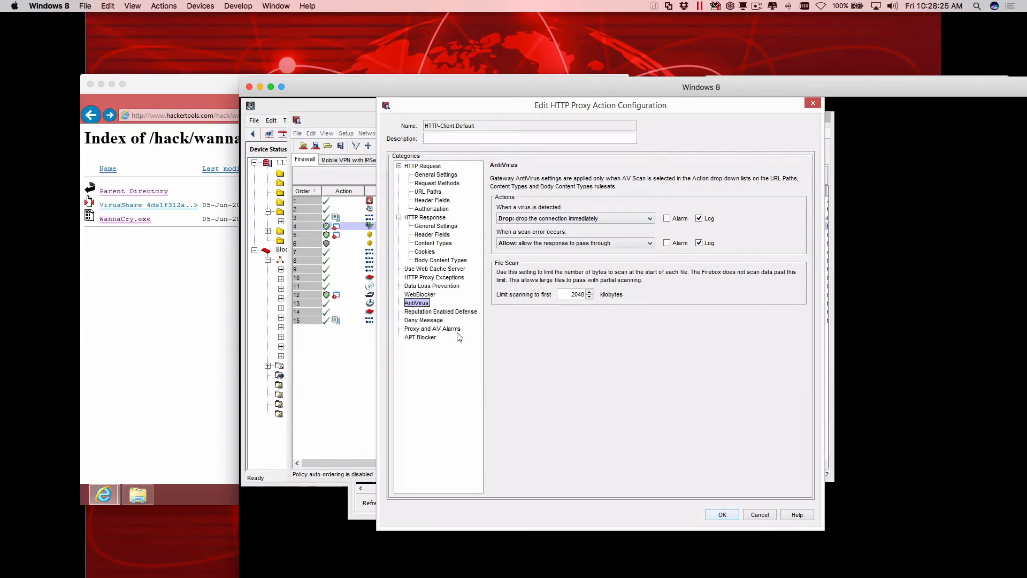
left_click(421, 295)
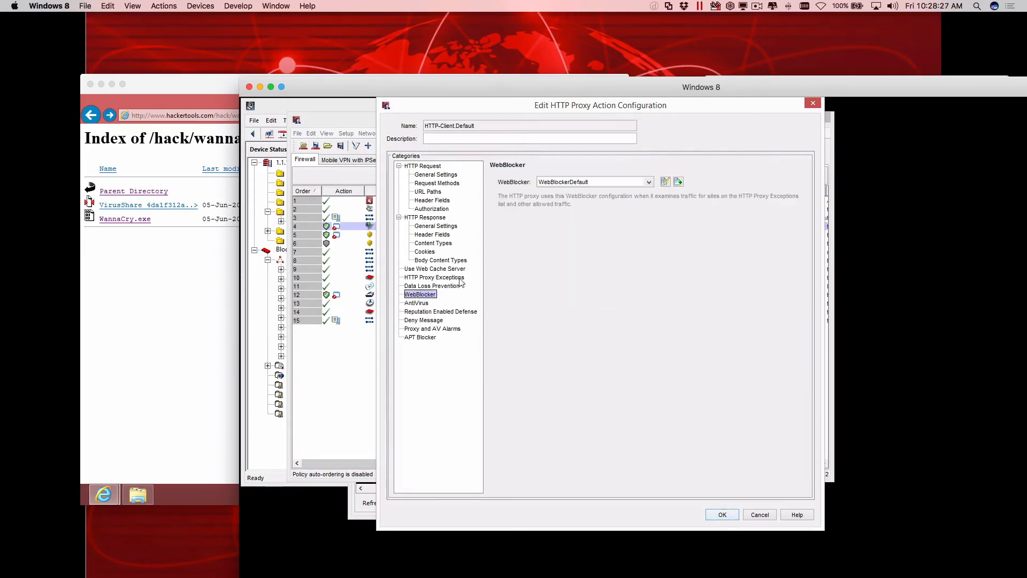
left_click(666, 181)
left_click(475, 183)
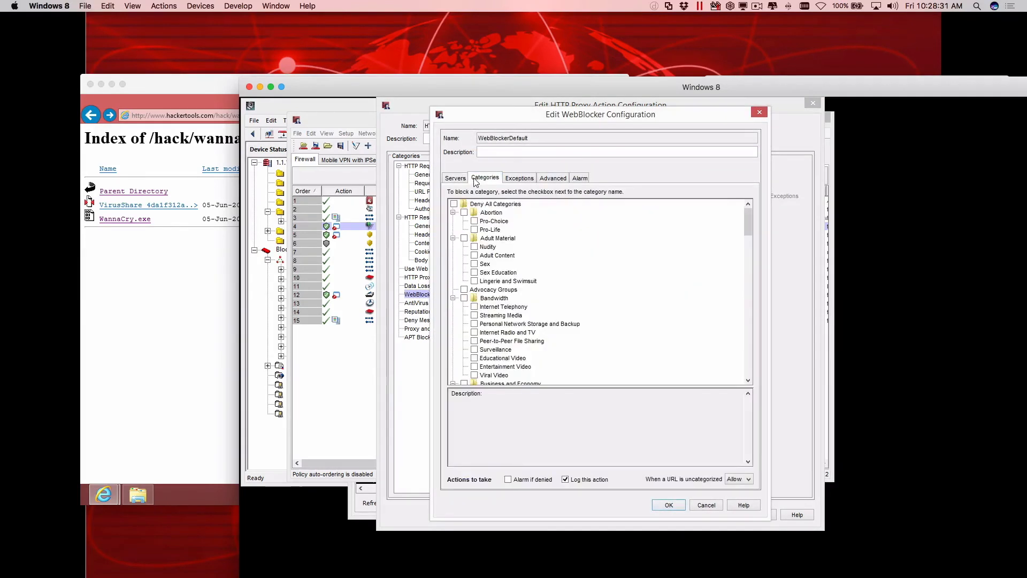
scroll(749, 258, "down", 20)
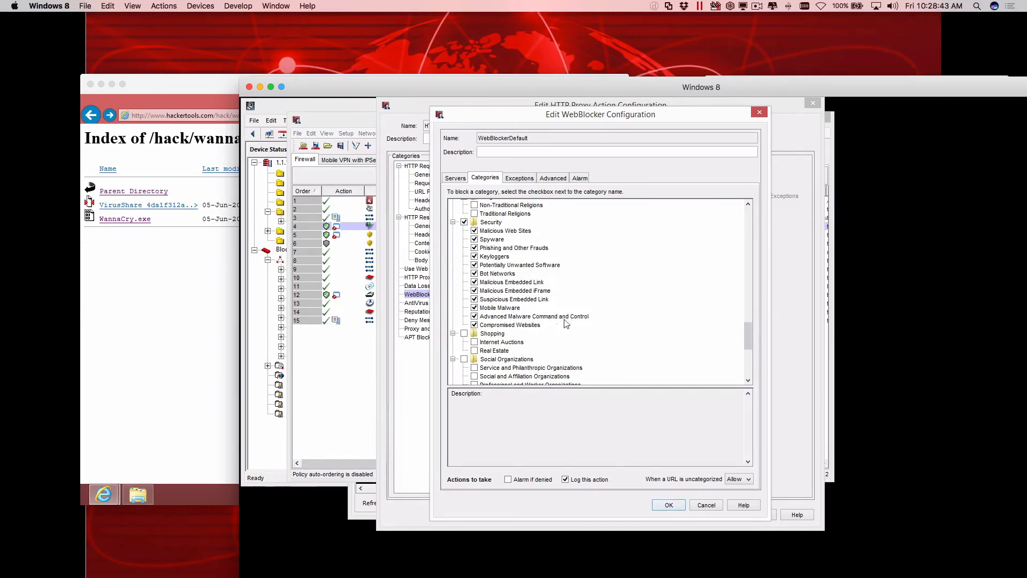
left_click(714, 504)
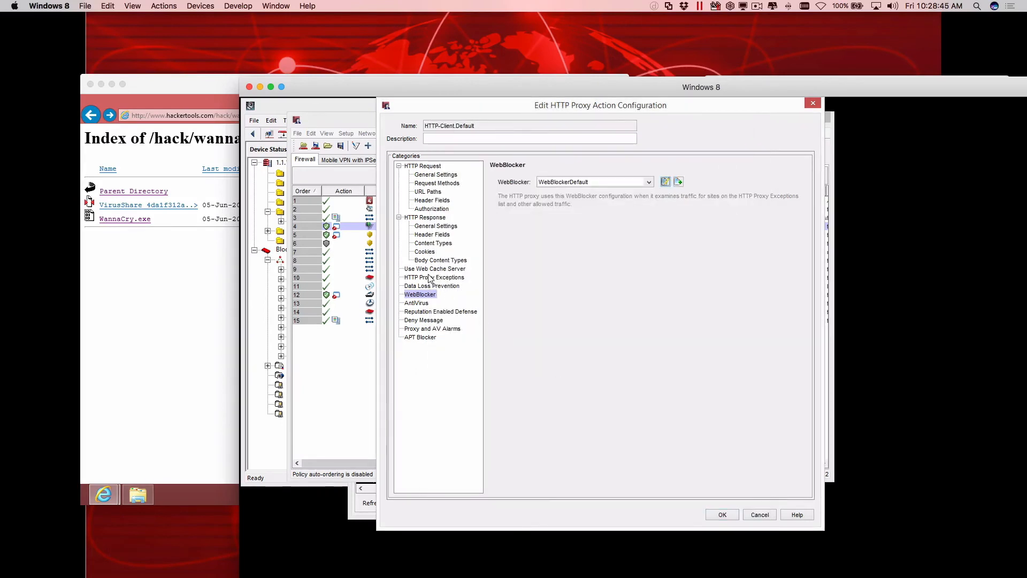
Check the response content types, set the Windows EXE/DLL body content type rule's action to Deny, and accept the proxy action.
left_click(434, 244)
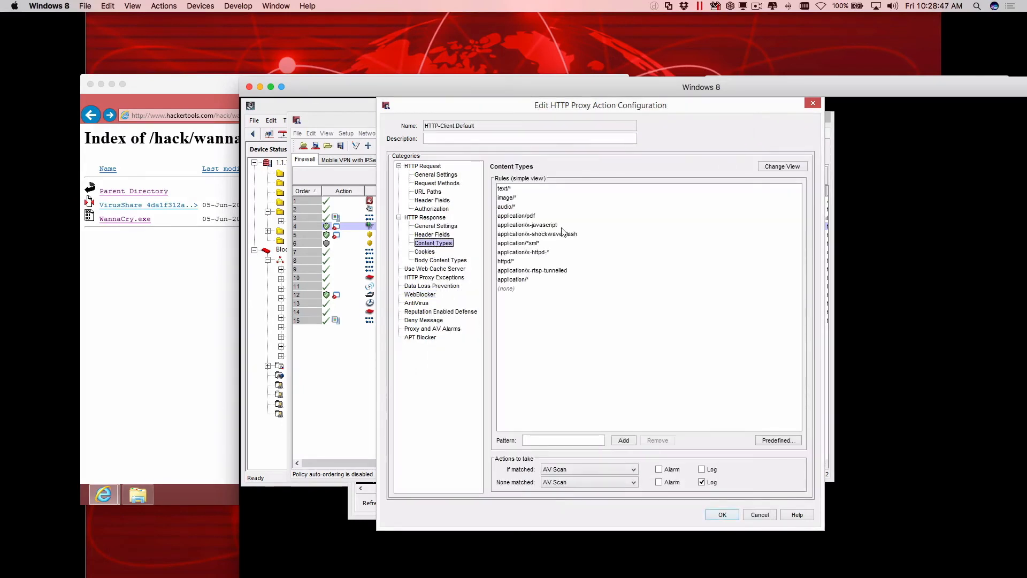
left_click(441, 261)
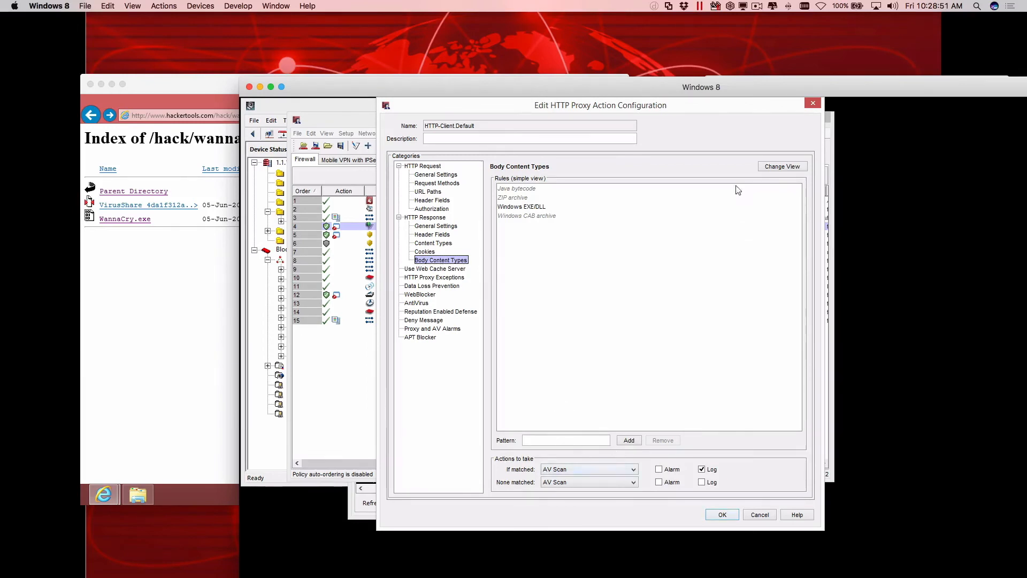
left_click(777, 166)
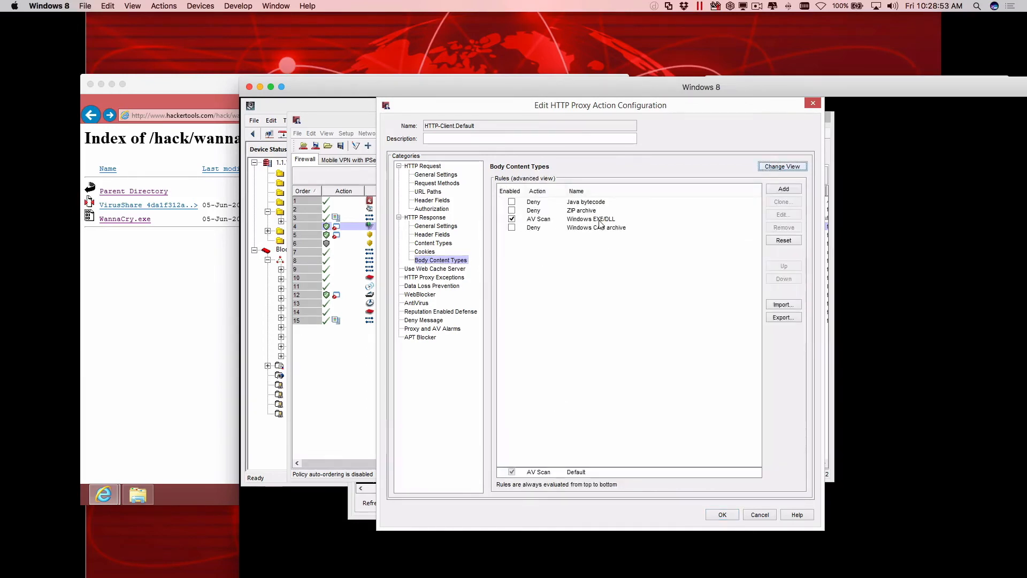
left_click(540, 224)
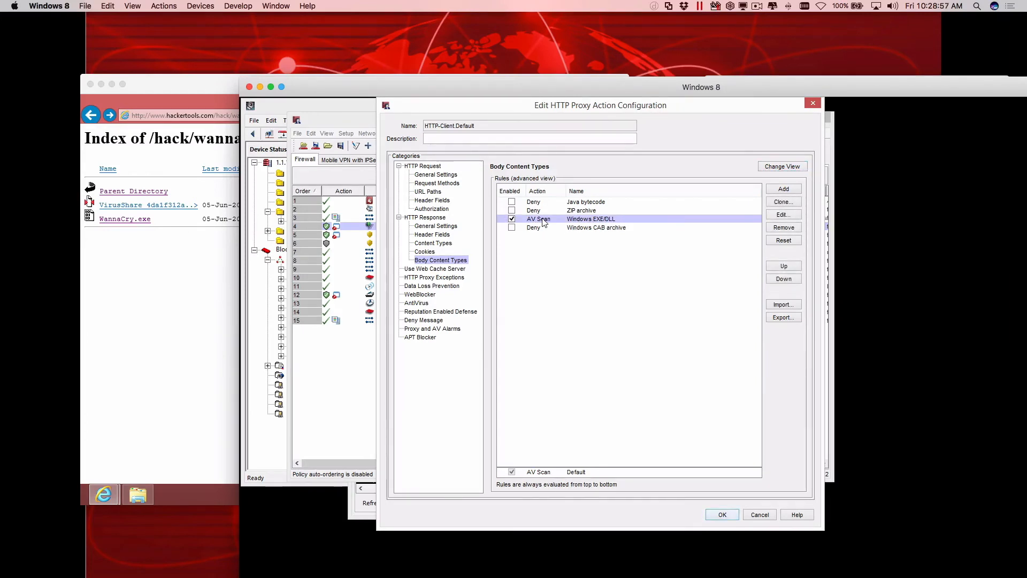
left_click(784, 214)
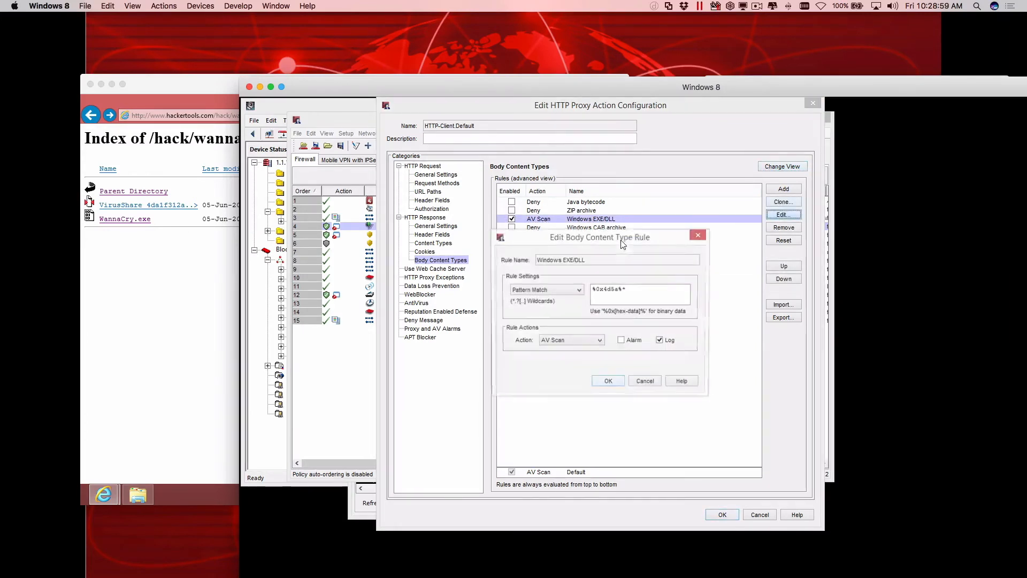
left_click(566, 339)
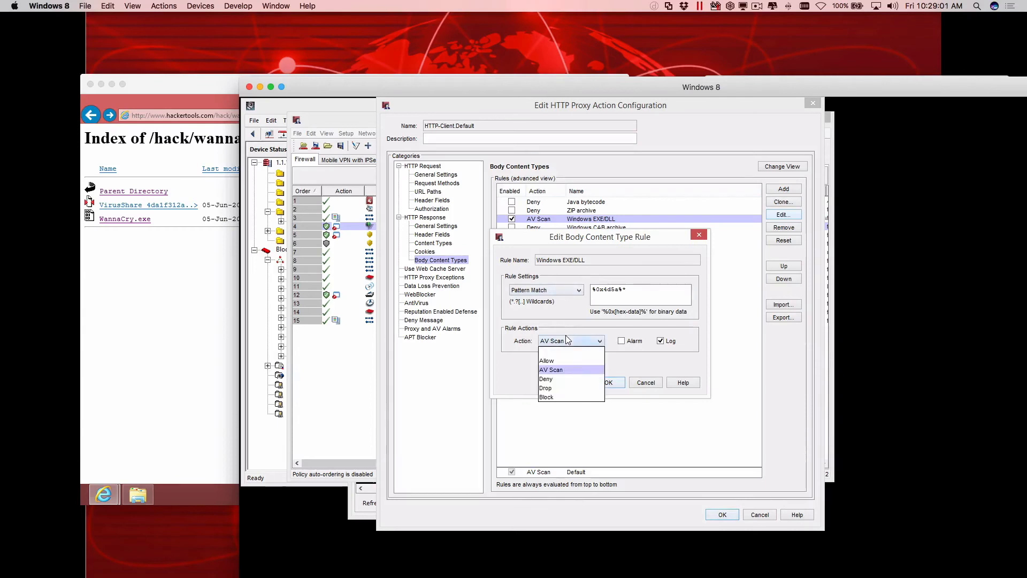
left_click(561, 378)
left_click(609, 383)
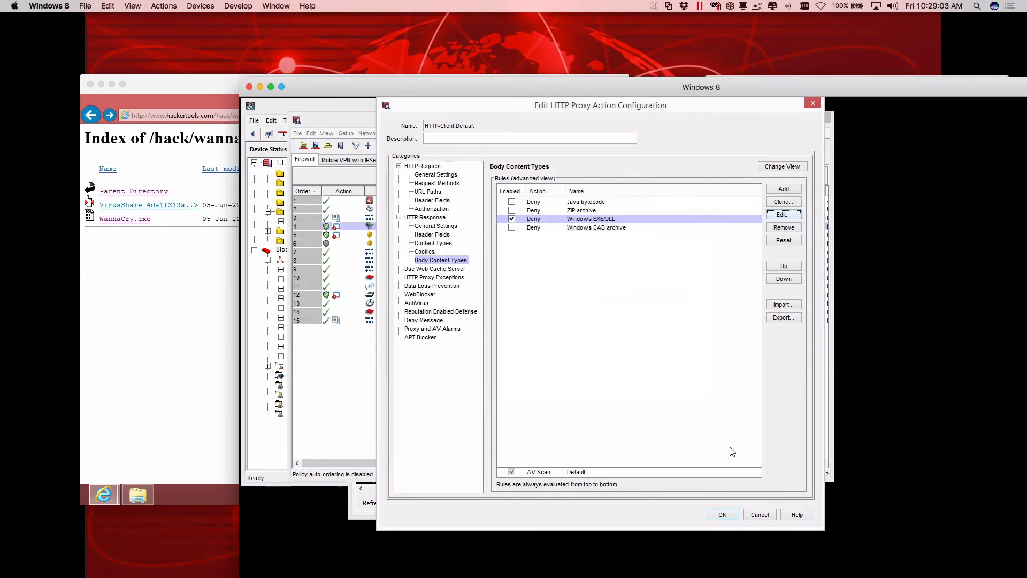
left_click(722, 515)
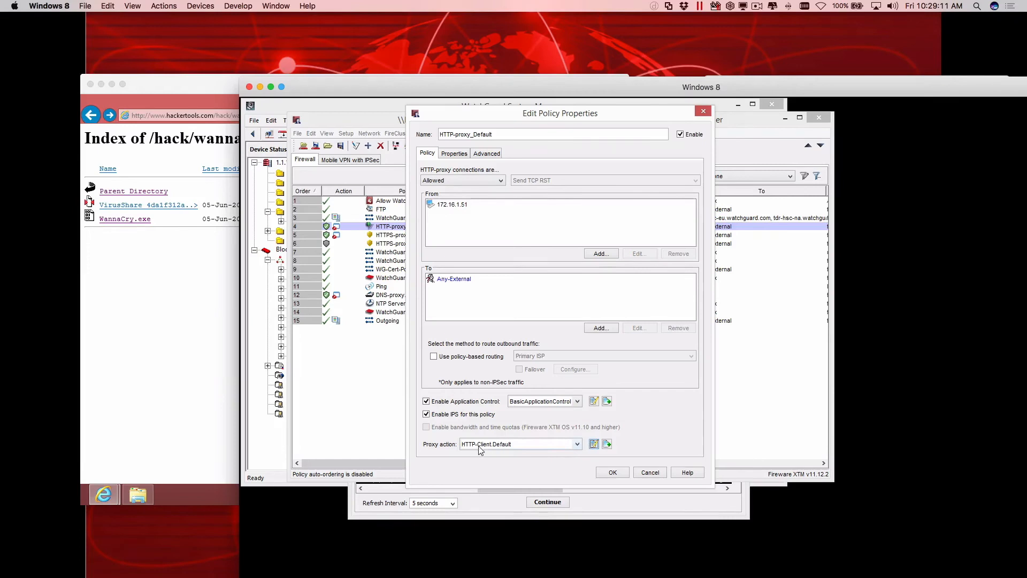
Review the category selections of the BasicApplicationControl action without changing them, and search its application list for "cryp".
left_click(594, 402)
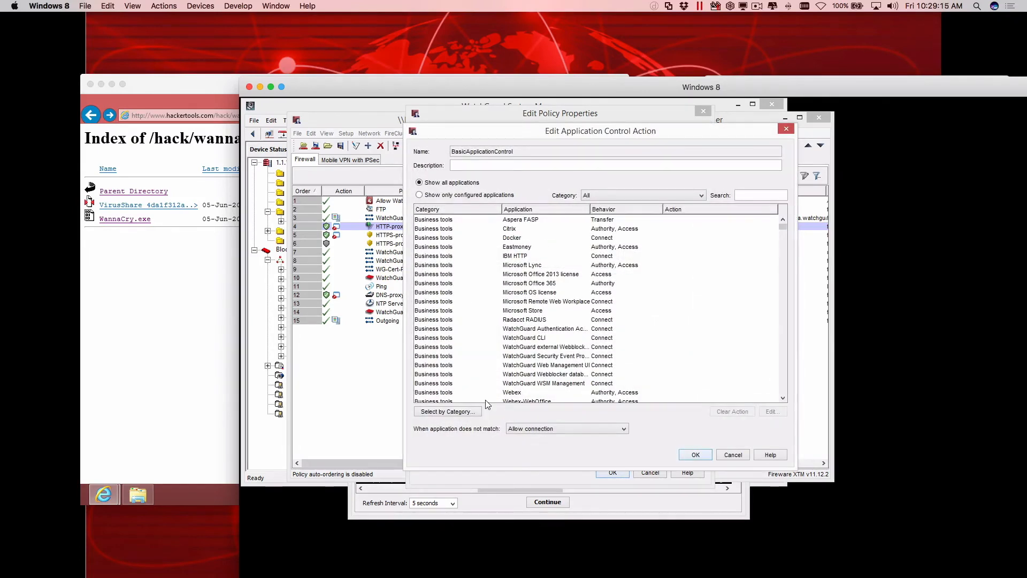
left_click(461, 413)
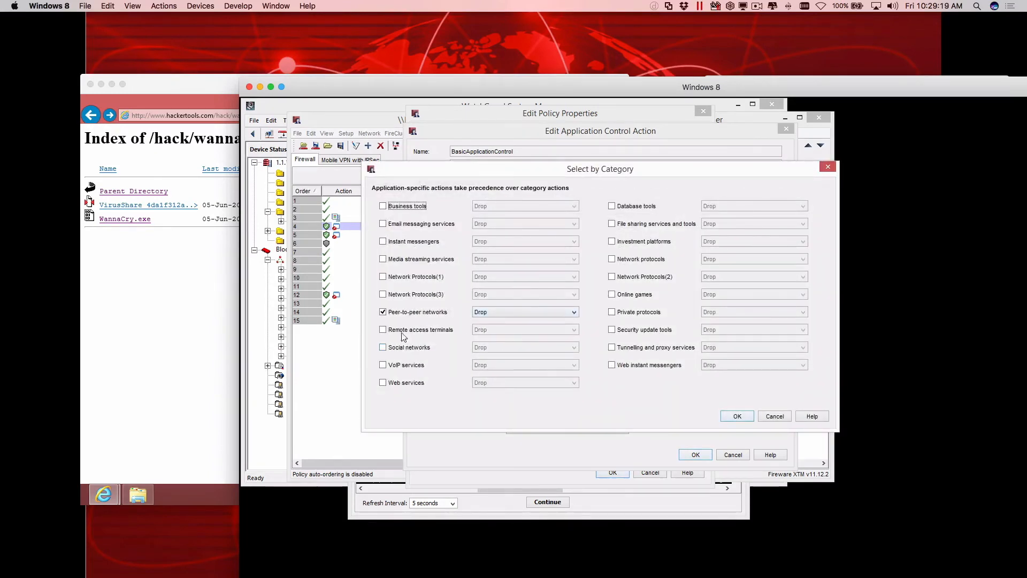
left_click(420, 261)
left_click(777, 418)
left_click(756, 195)
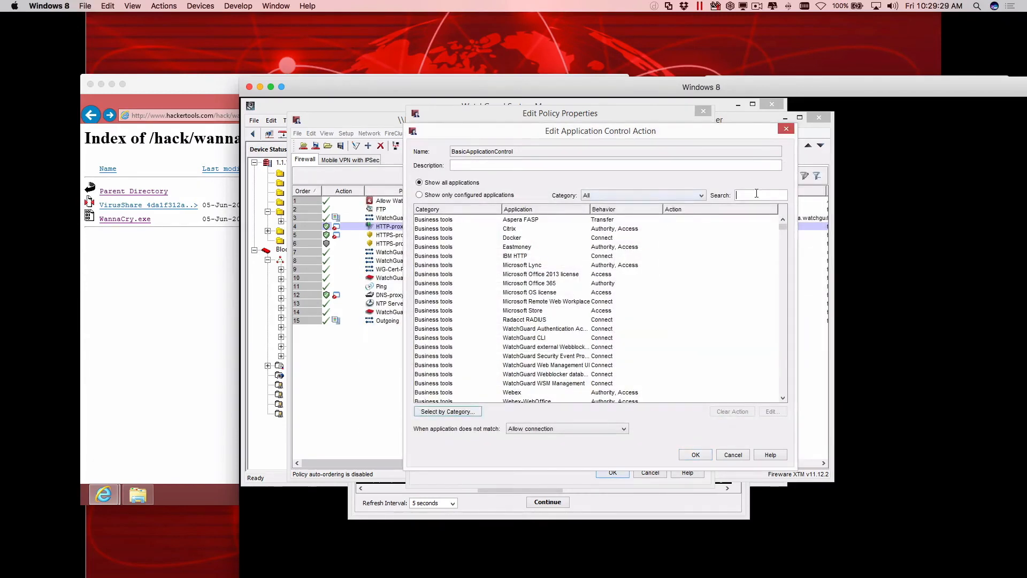
type("cryp")
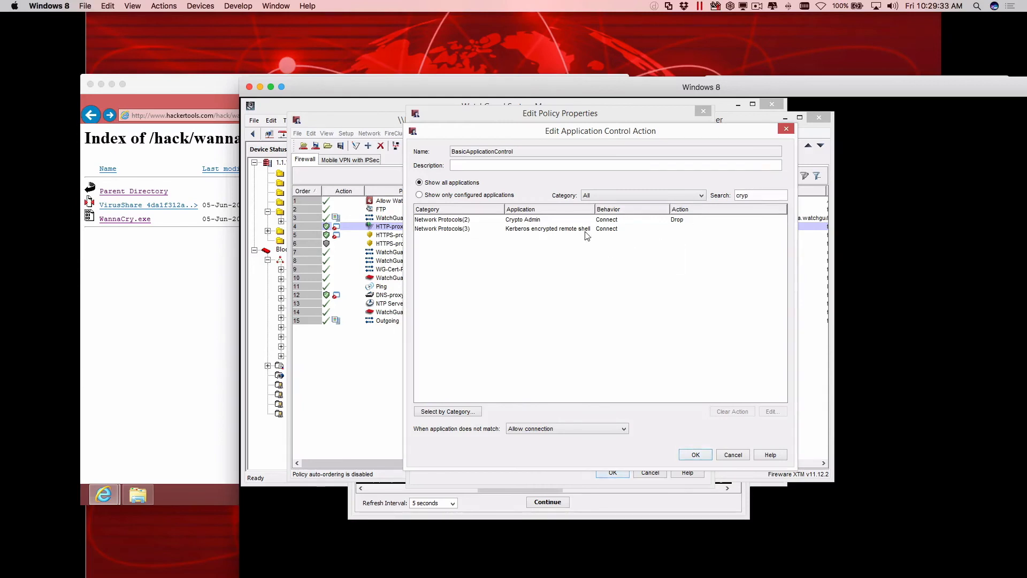
Check the Crypto Admin entry's action, and close the Application Control action and the policy properties without saving.
left_click(567, 220)
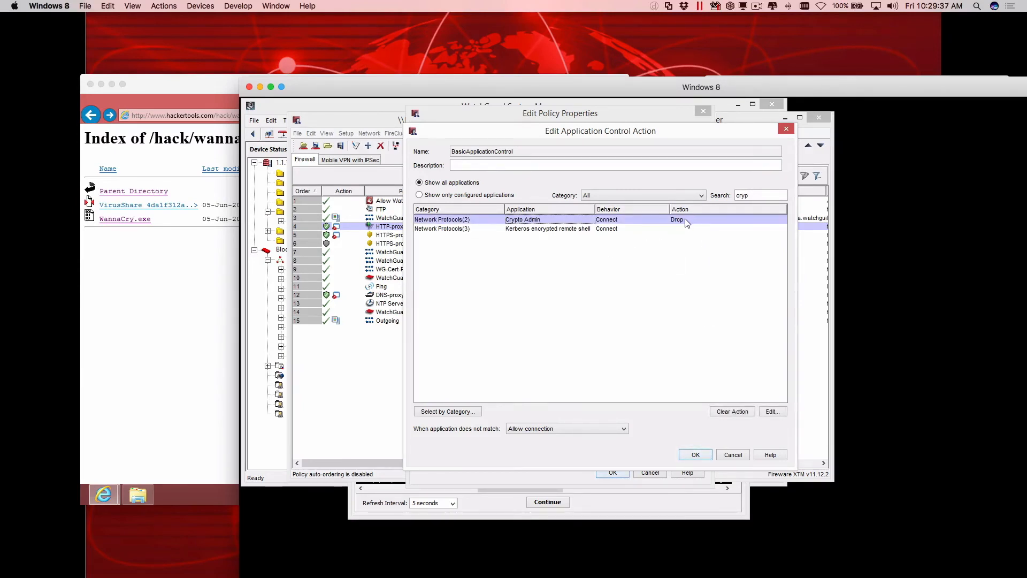
left_click(732, 455)
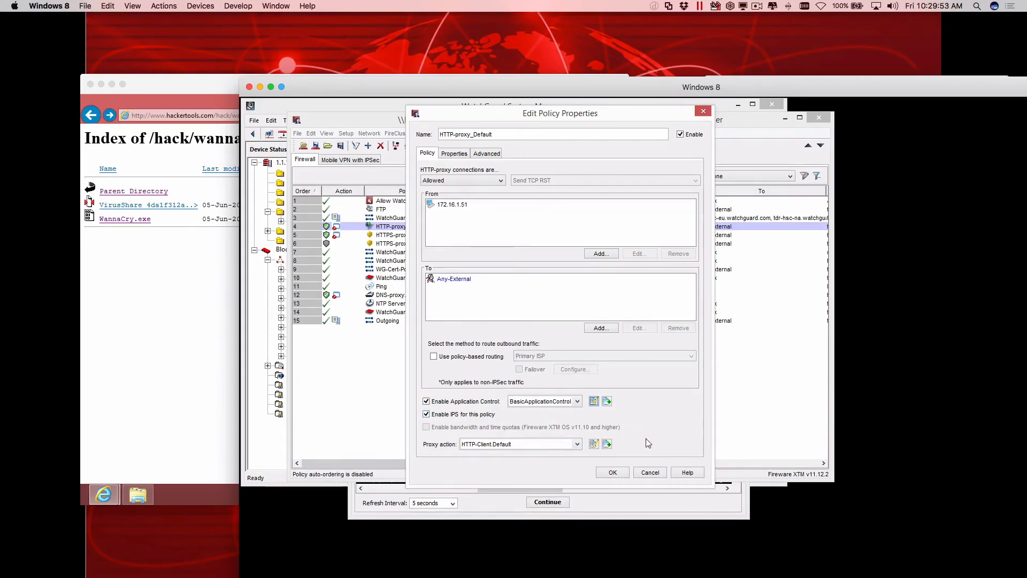
left_click(645, 473)
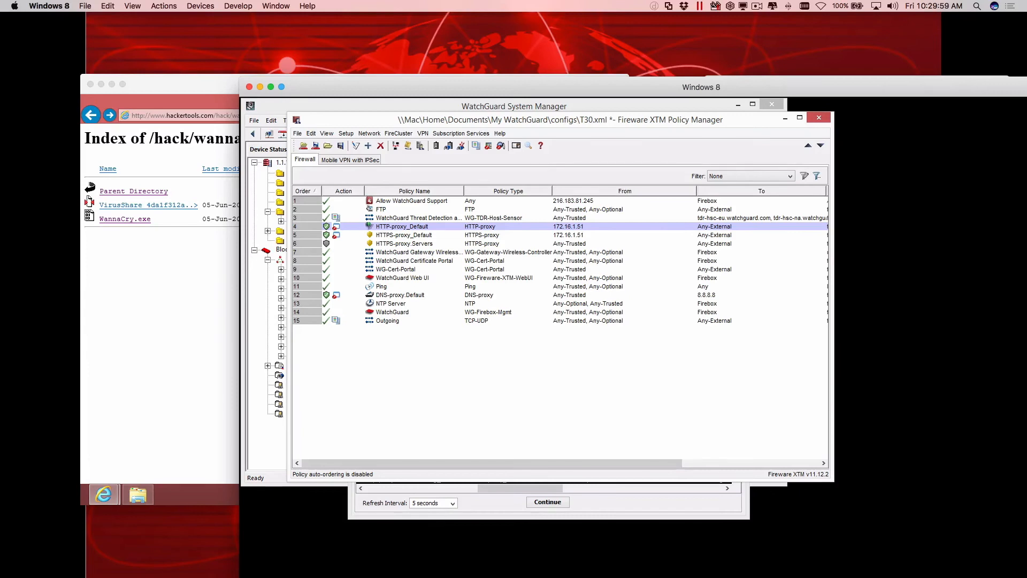
Switch to the PowerPoint presentation, go back to the Tiered Defense Strategy slide, and leave the slide show.
key("super+Tab")
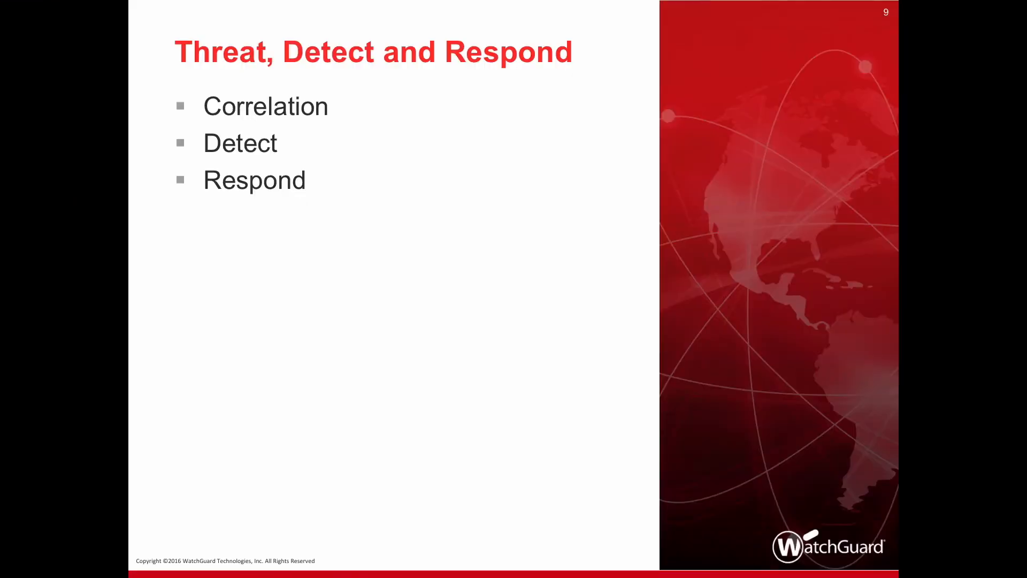
key("Left")
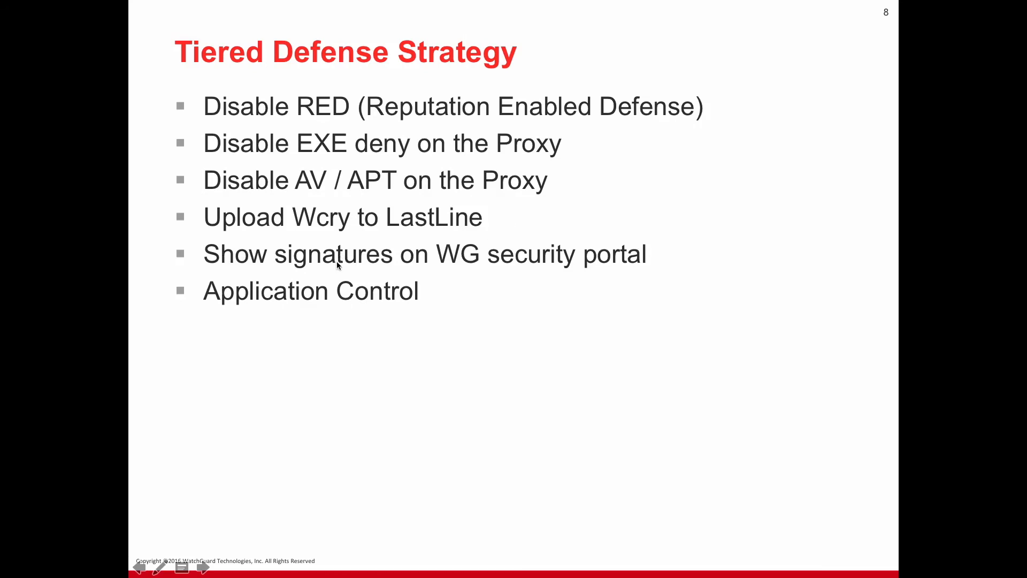
key("Escape")
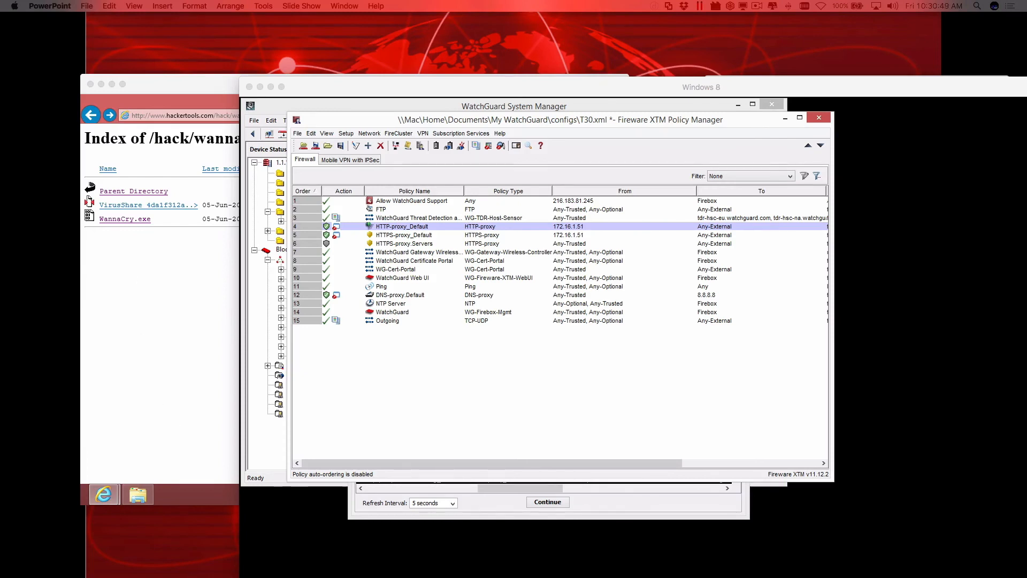
left_click(331, 569)
left_click_drag(46, 45, 570, 75)
left_click_drag(225, 101, 316, 99)
key("BackSpace")
key("Return")
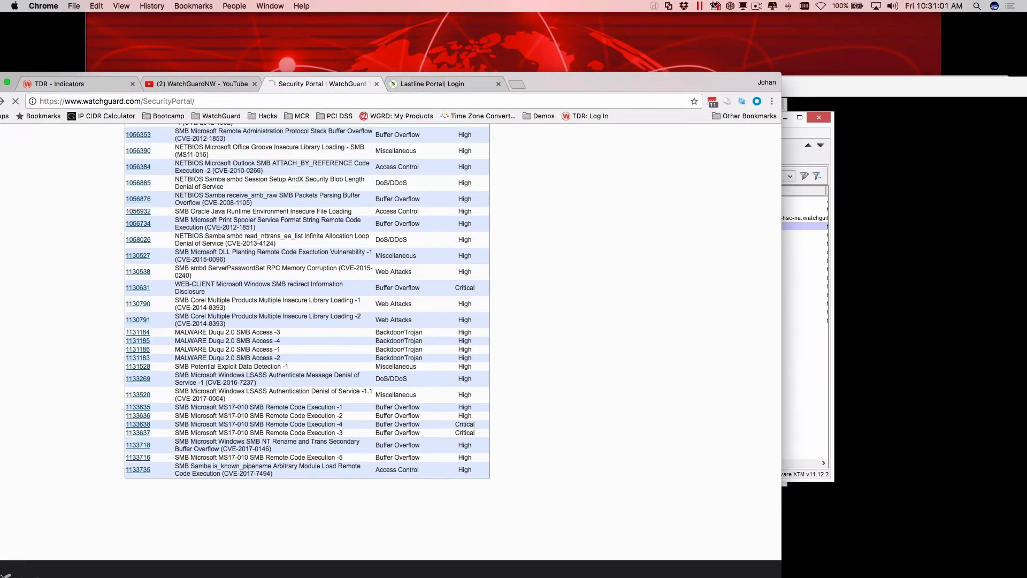
left_click_drag(600, 81, 687, 46)
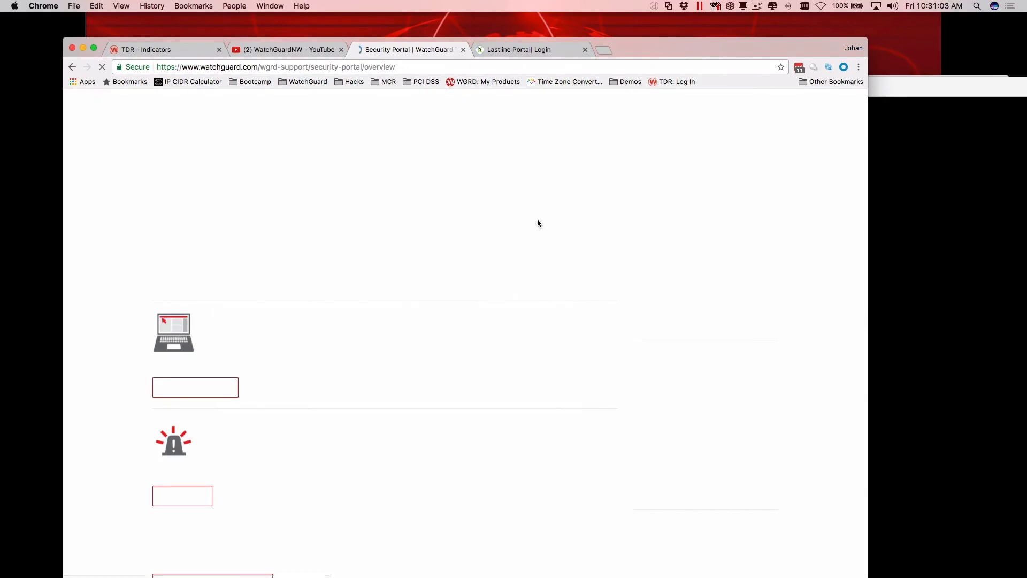
Open the Intrusion Prevention Service (IPS) signatures list from the Security Portal overview.
scroll(232, 360, "down", 3)
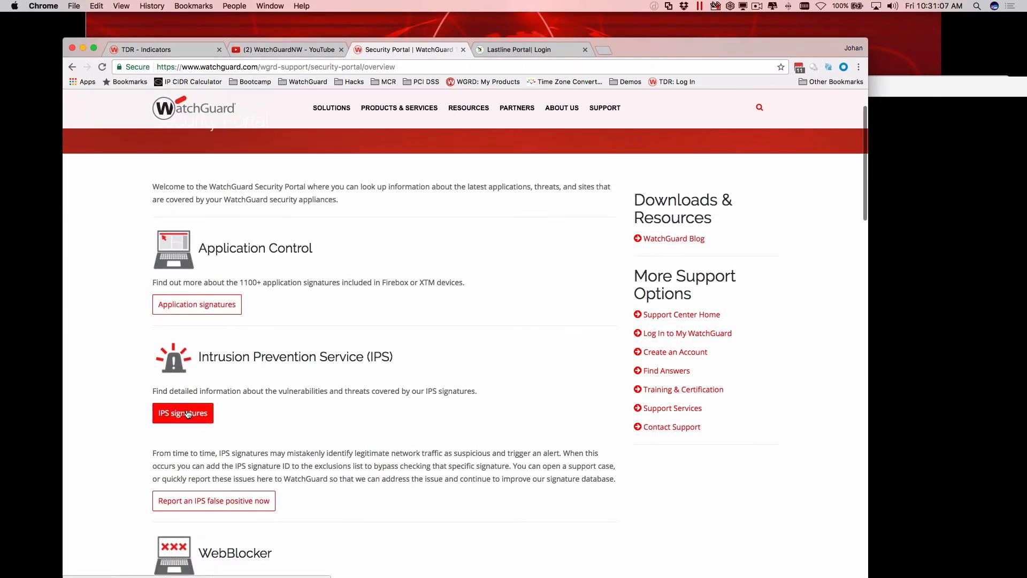
scroll(186, 427, "down", 10)
scroll(187, 427, "up", 12)
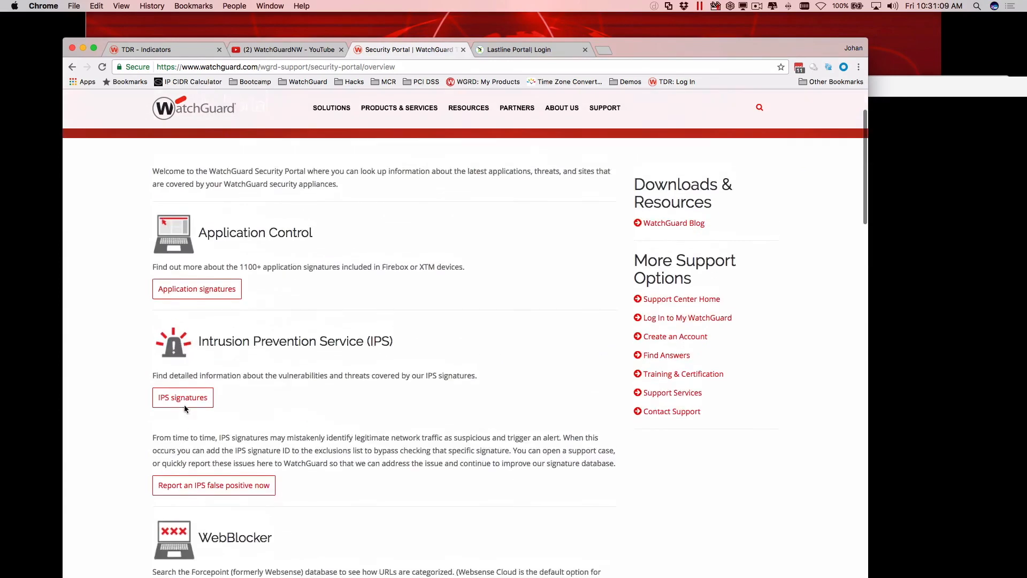
left_click(389, 339)
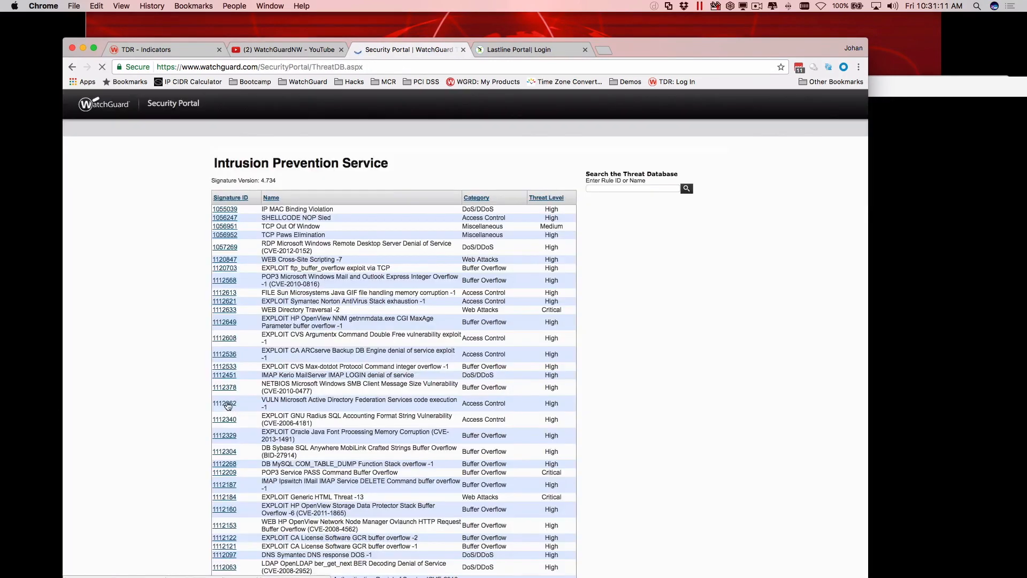
Search the IPS threat database for "flash" and look through the matching signatures.
left_click(620, 190)
type("fl")
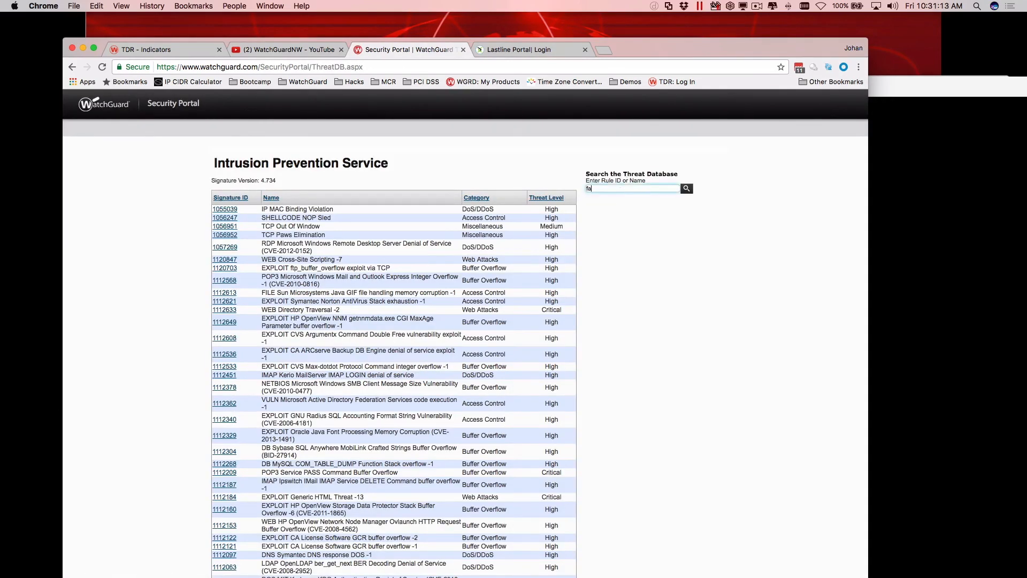
type("ash")
key("Return")
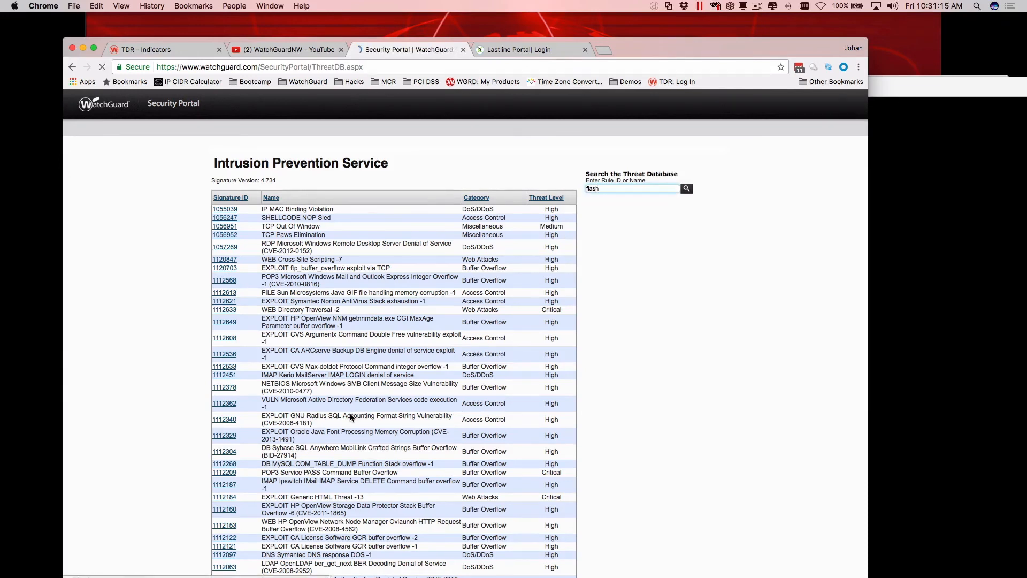
scroll(351, 418, "down", 15)
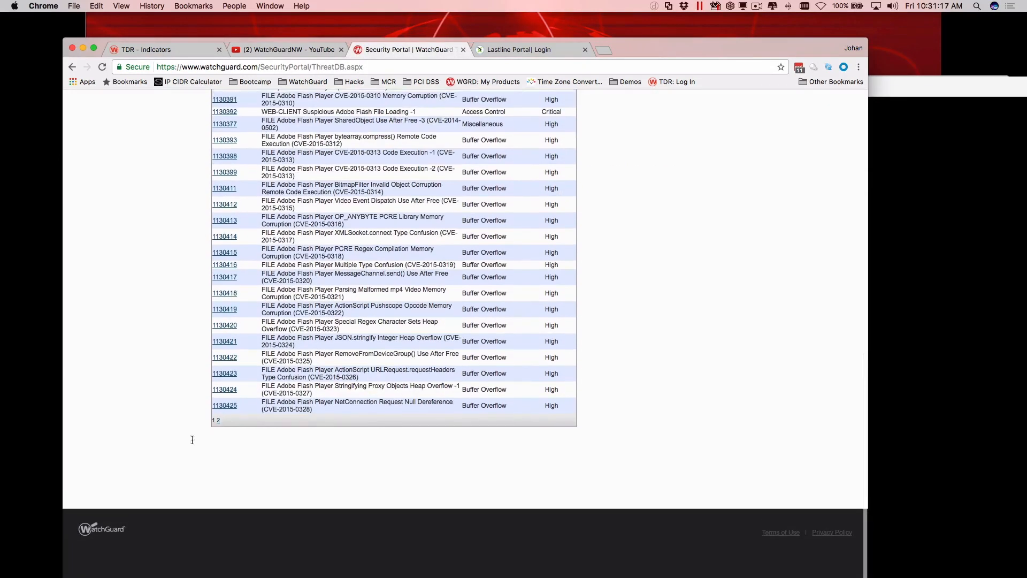
scroll(259, 399, "up", 15)
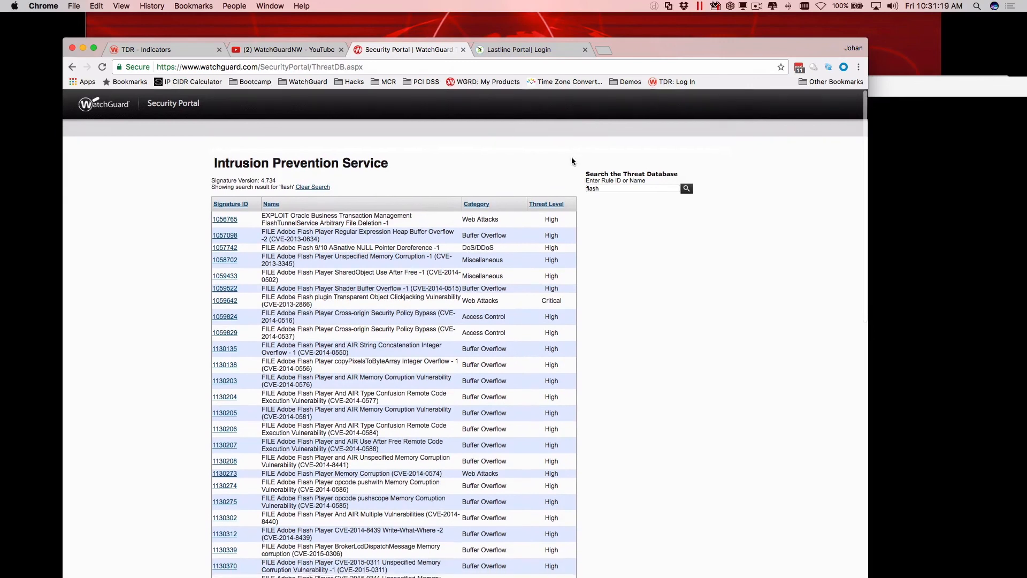
Search the IPS threat database for "smb" and look through the list for the MS17-010 signatures.
double_click(631, 188)
type("smb")
key("Return")
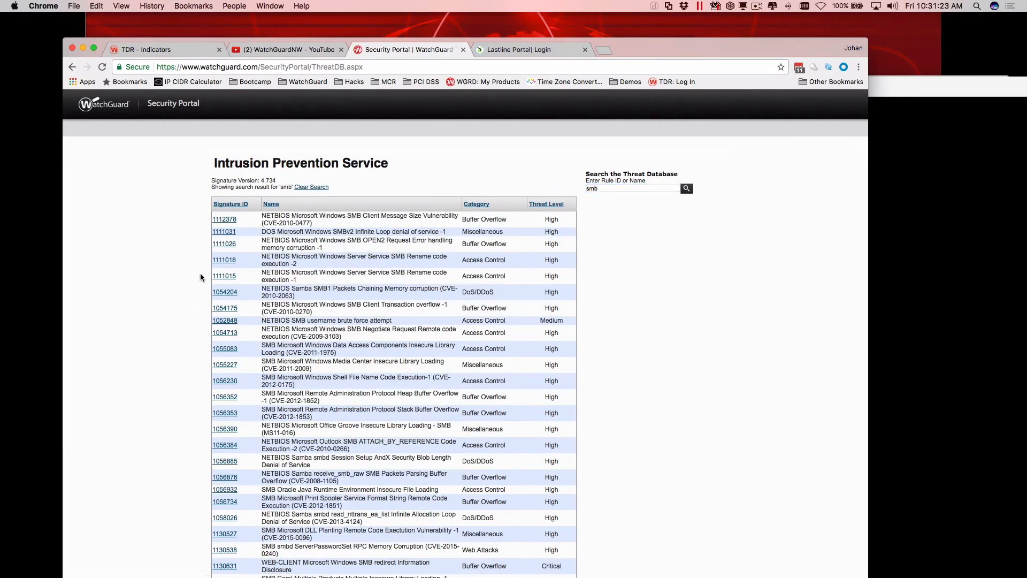
scroll(664, 269, "down", 1)
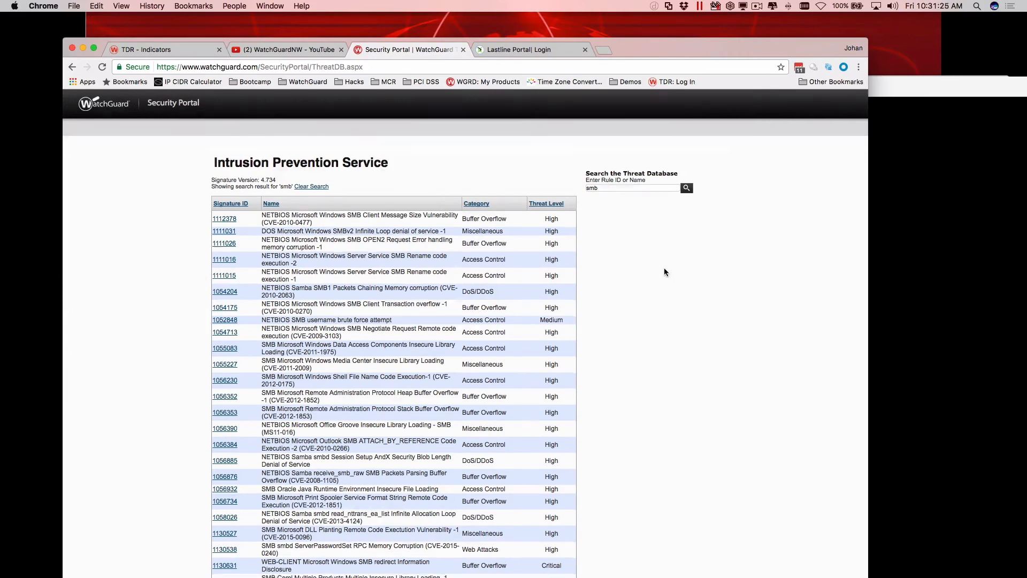
scroll(664, 271, "down", 10)
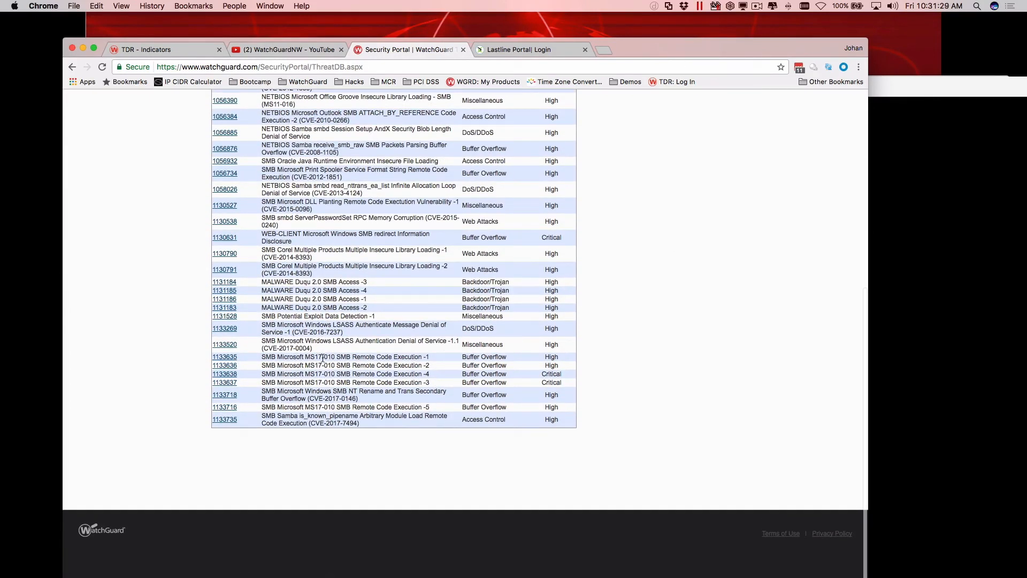
Open the details of the "SMB Microsoft MS17-010 SMB Remote Code Execution -1" signature and check its release date.
left_click(227, 361)
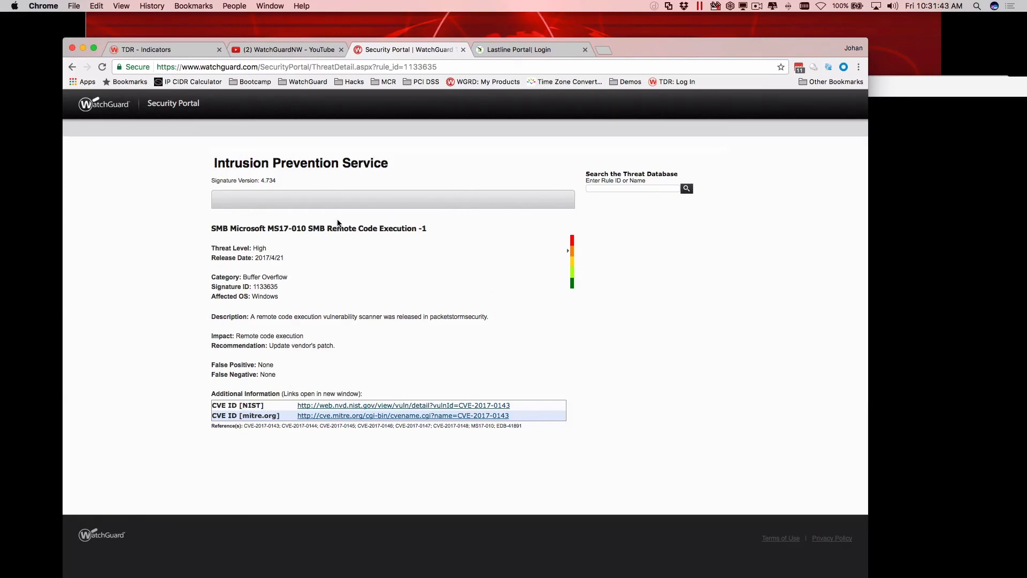
left_click_drag(283, 258, 255, 258)
left_click(254, 258)
Return to Policy Manager, review the Gateway AntiVirus update server's automatic signature update settings, and close the dialogs without changes.
left_click(83, 49)
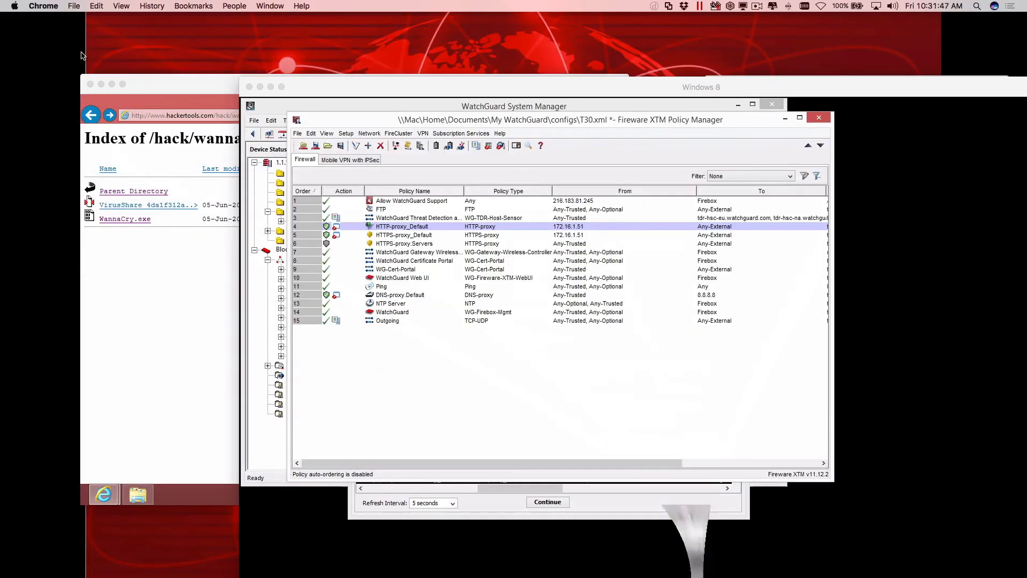
left_click(361, 134)
mouse_move(461, 133)
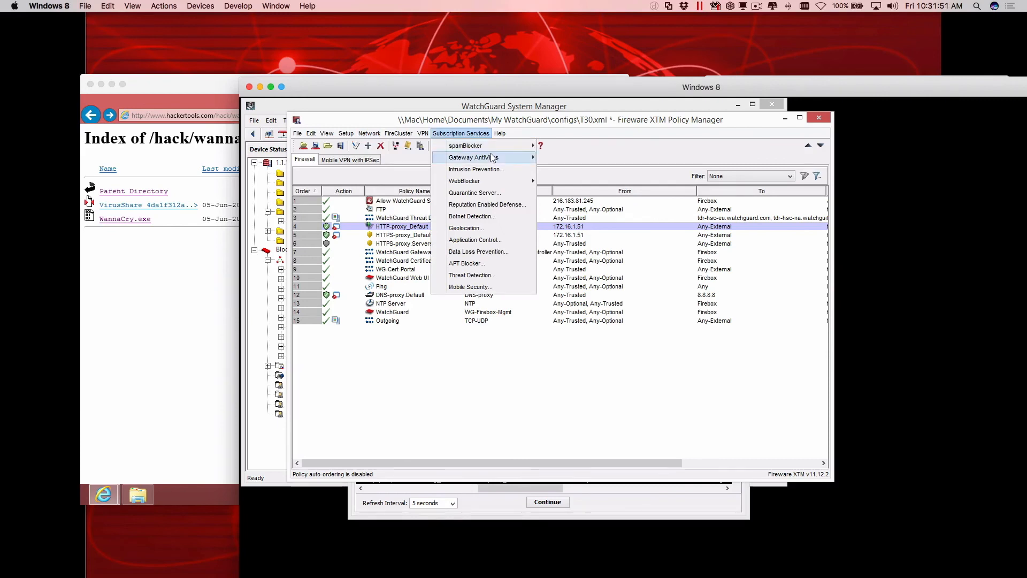
mouse_move(481, 161)
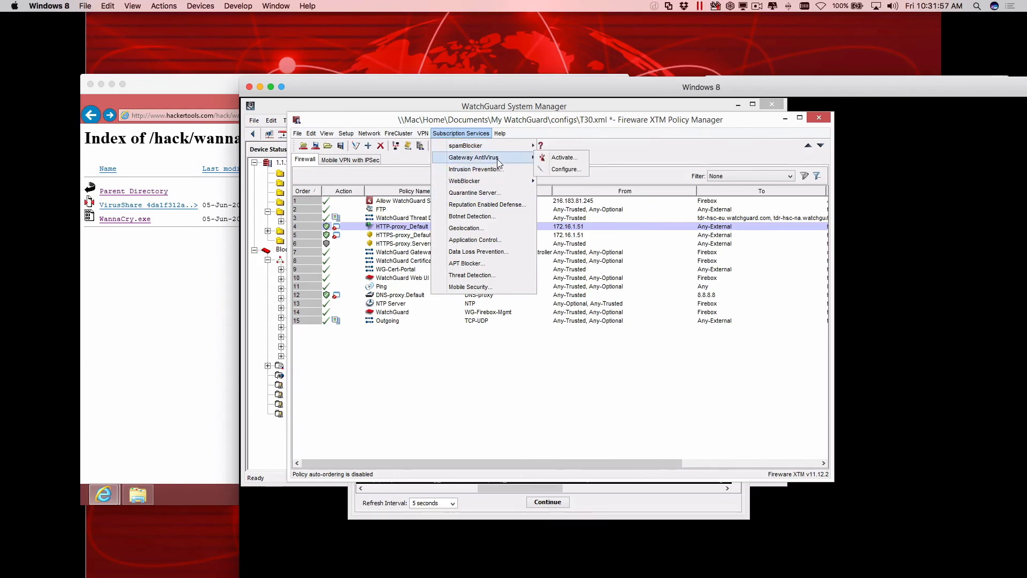
left_click(553, 168)
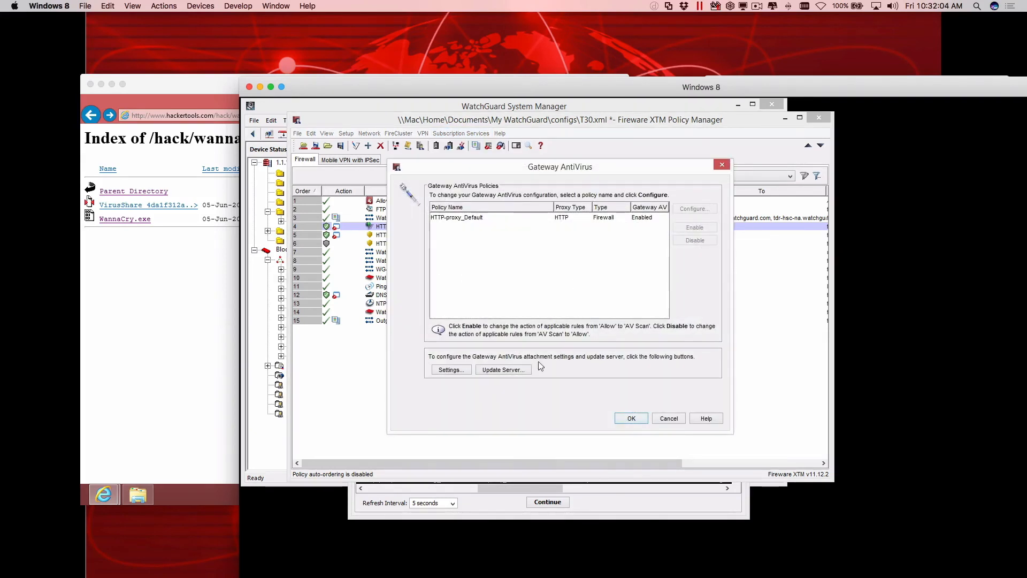
left_click(498, 371)
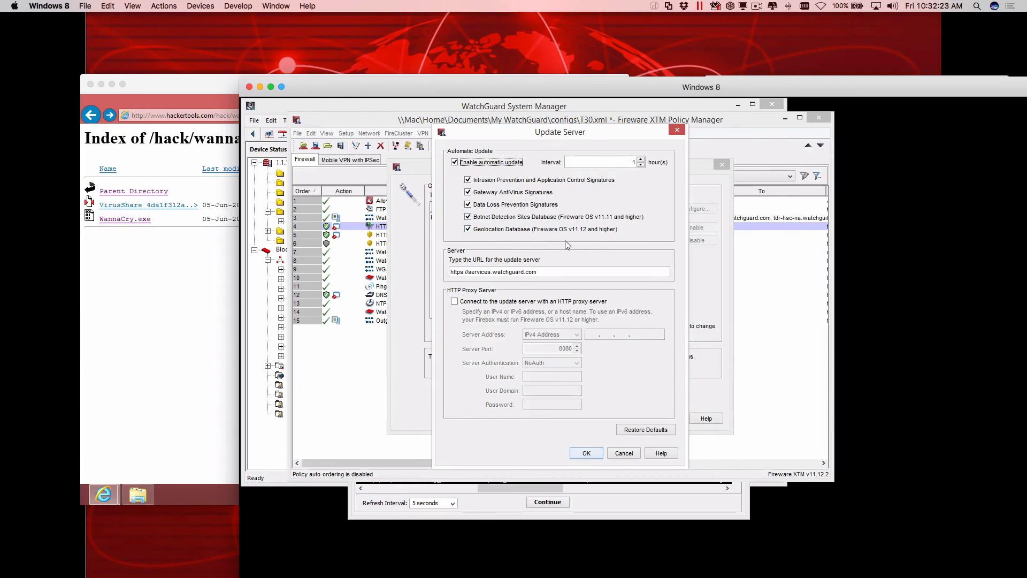
left_click(623, 452)
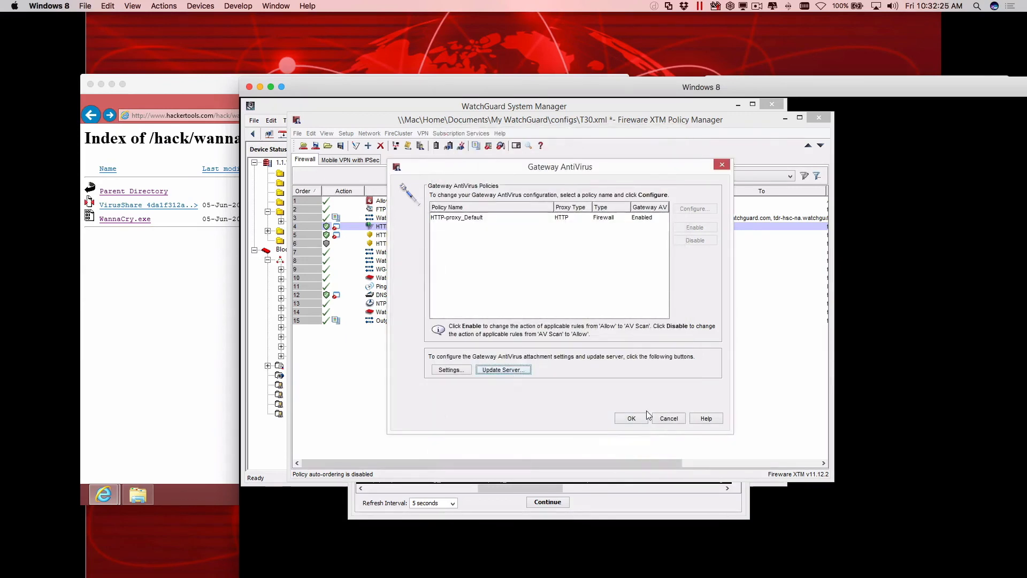
left_click(666, 418)
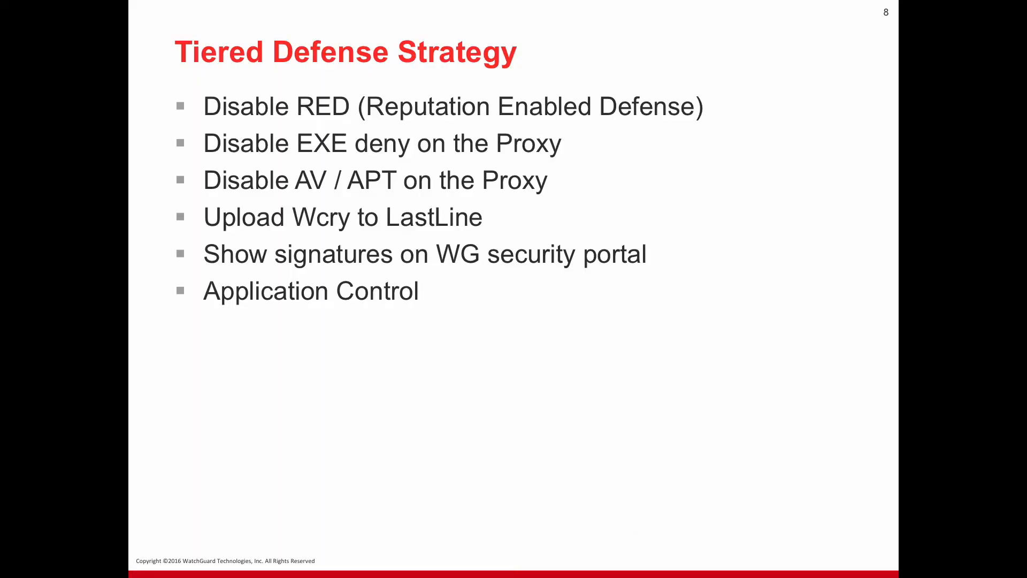
Advance the PowerPoint slide show to the Threat, Detect and Respond slide.
key("Right")
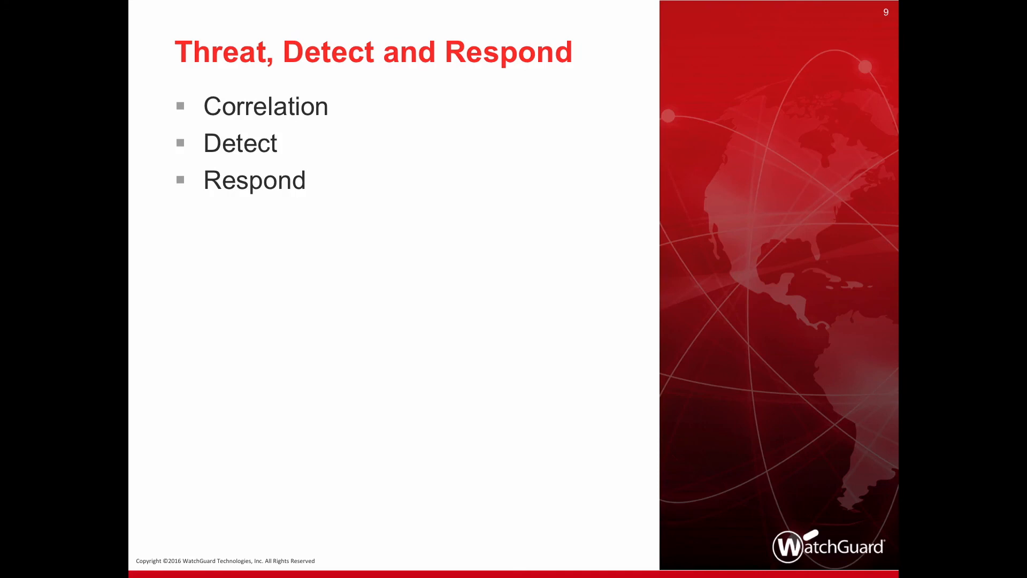